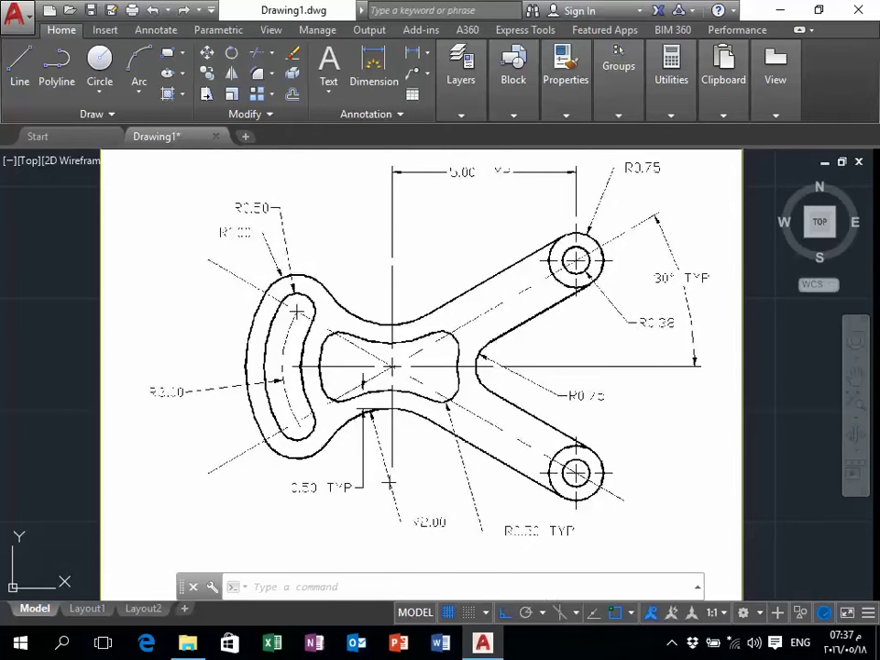
- In Options, set the 2D model space crosshair colour to Black and apply it
scroll(567, 220, up, 3)
scroll(566, 220, up, 3)
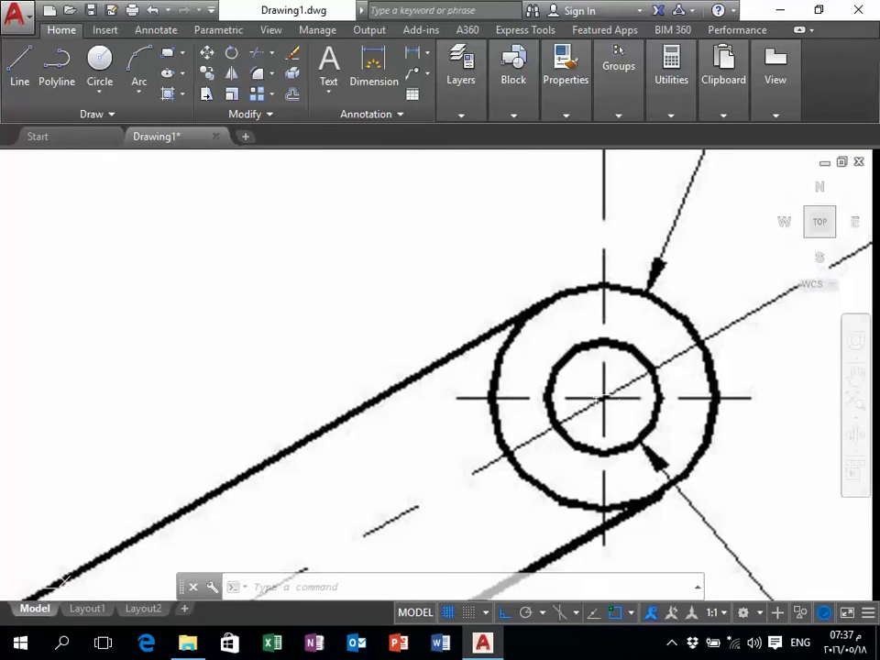
scroll(601, 398, up, 2)
scroll(601, 398, up, 2)
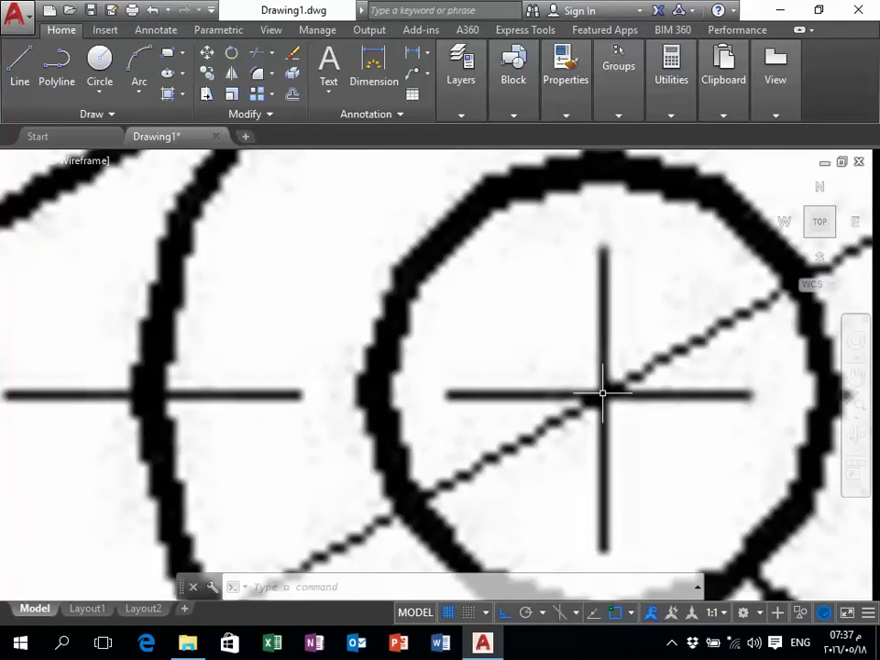
scroll(602, 394, up, 1)
scroll(603, 393, down, 1)
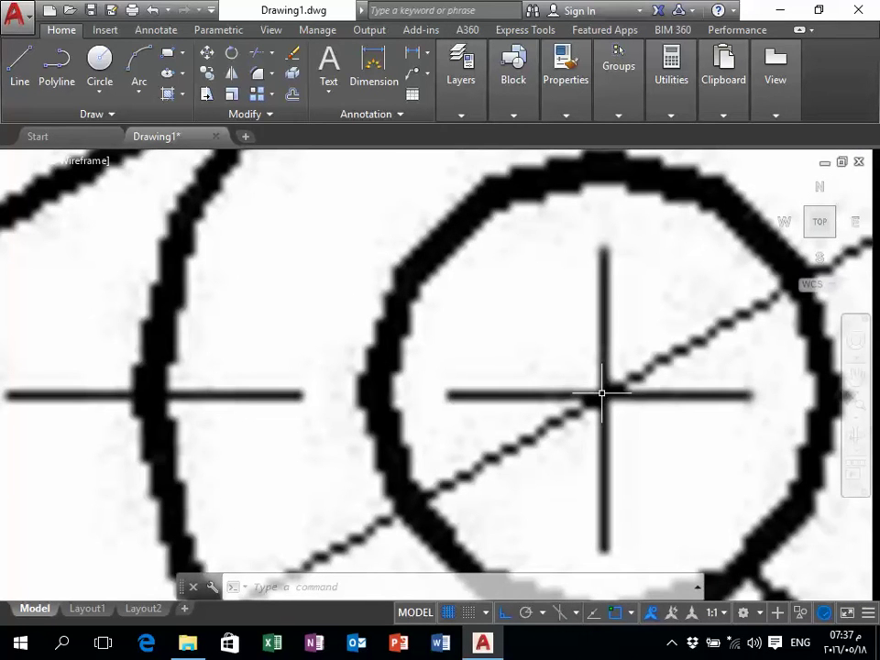
scroll(602, 393, down, 2)
scroll(603, 385, down, 5)
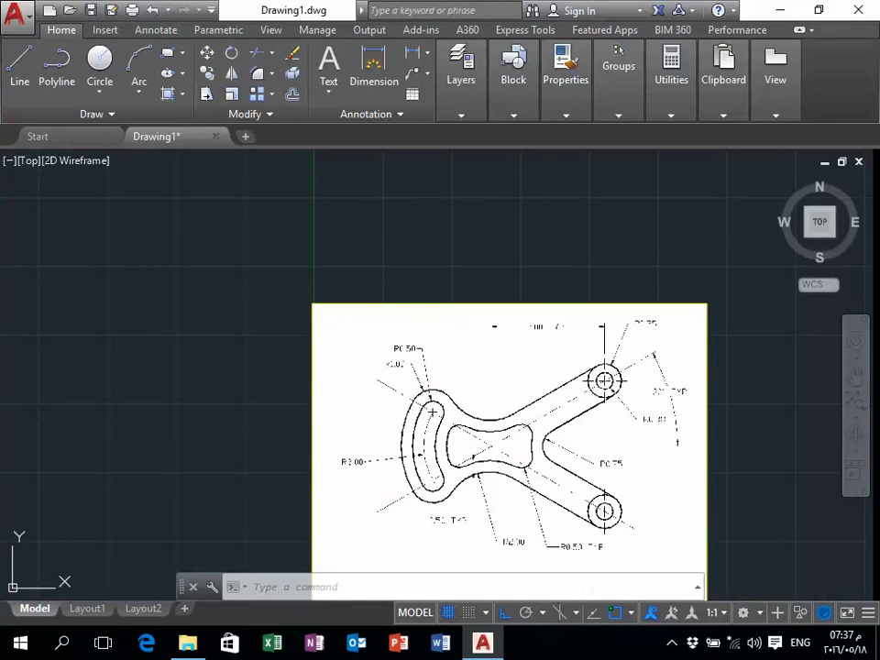
scroll(605, 380, up, 2)
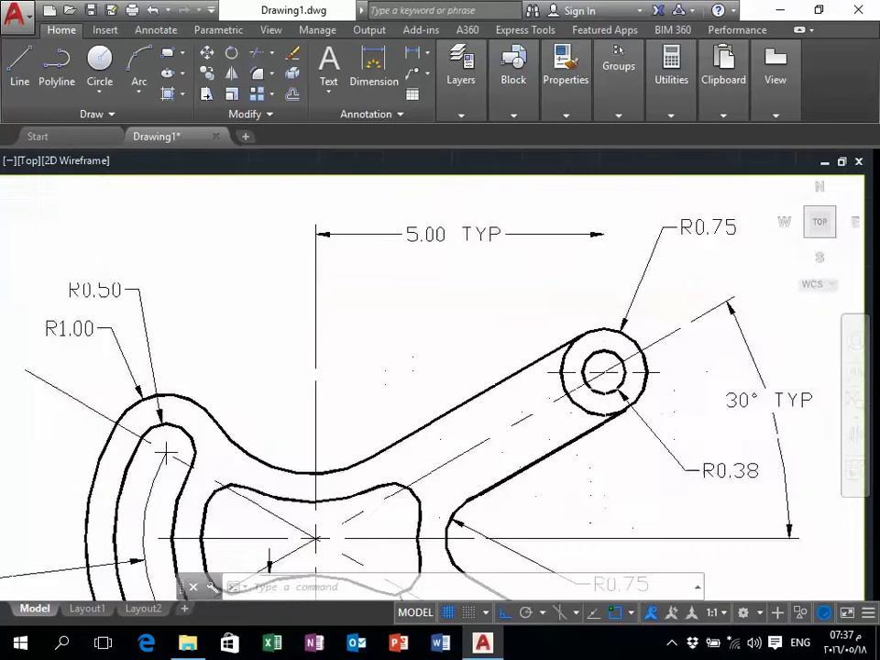
scroll(600, 371, up, 1)
scroll(624, 360, up, 2)
scroll(637, 353, down, 1)
scroll(637, 353, up, 2)
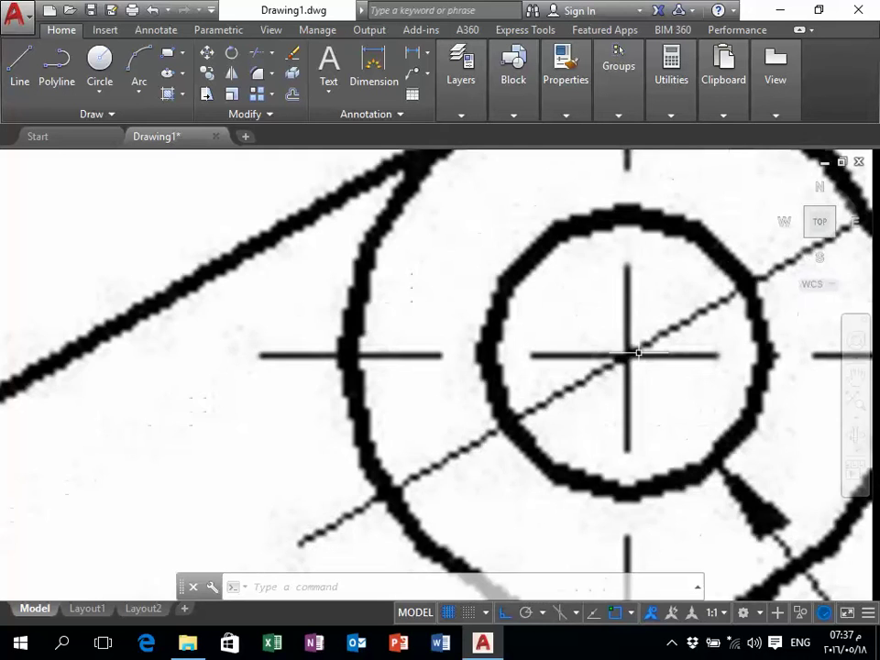
scroll(627, 351, down, 7)
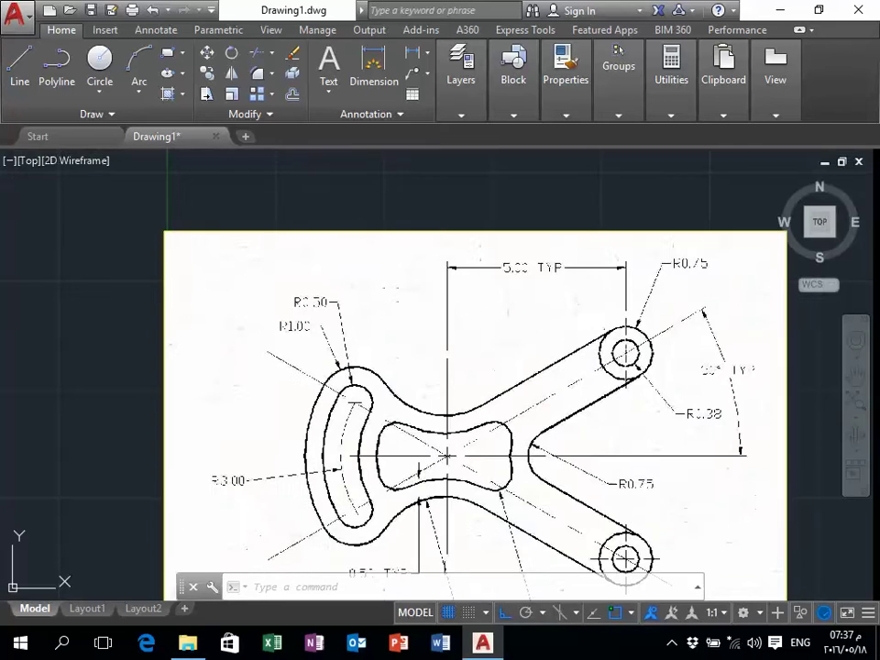
scroll(626, 354, down, 2)
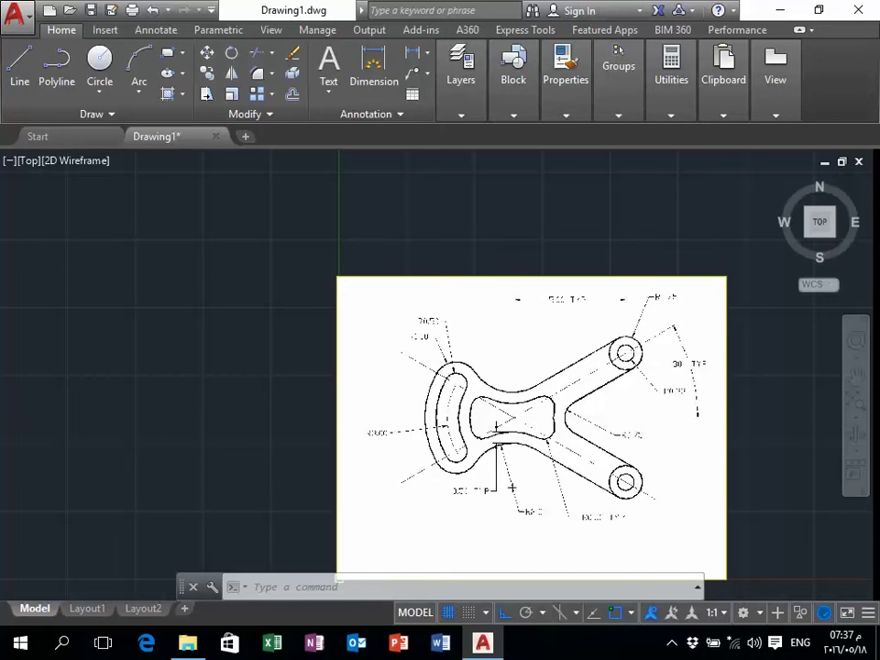
text(op)
key(Return)
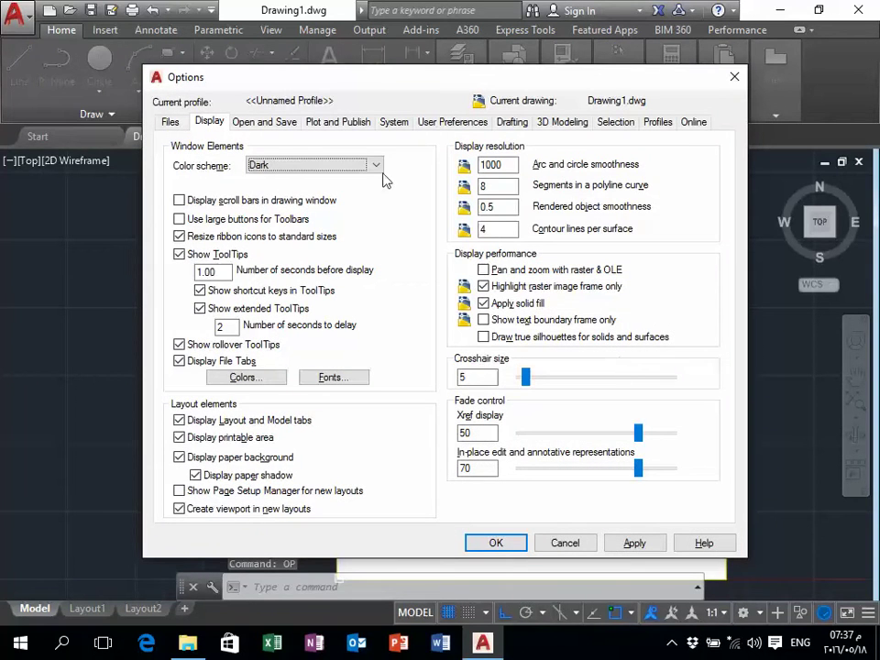
click(209, 120)
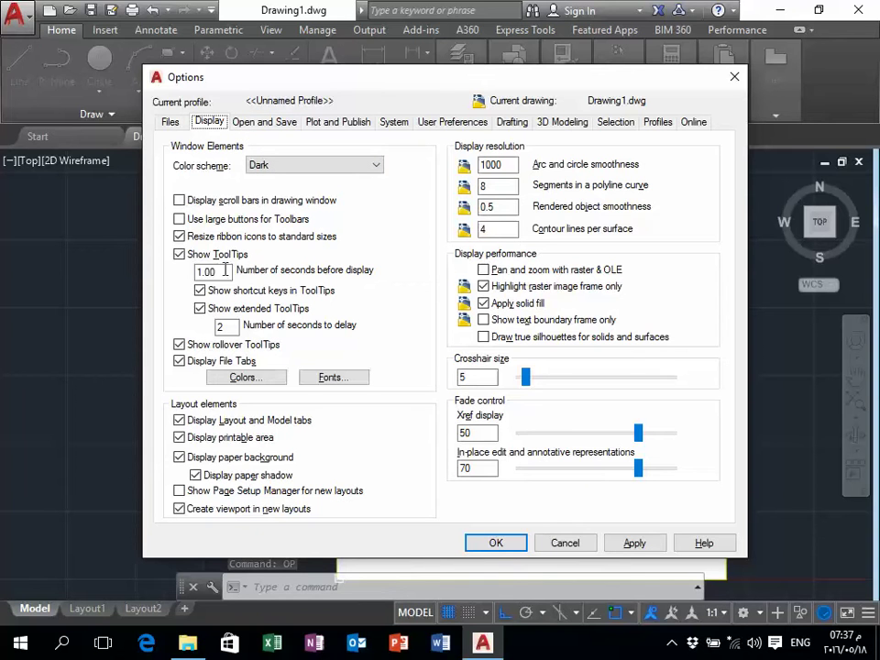
click(245, 379)
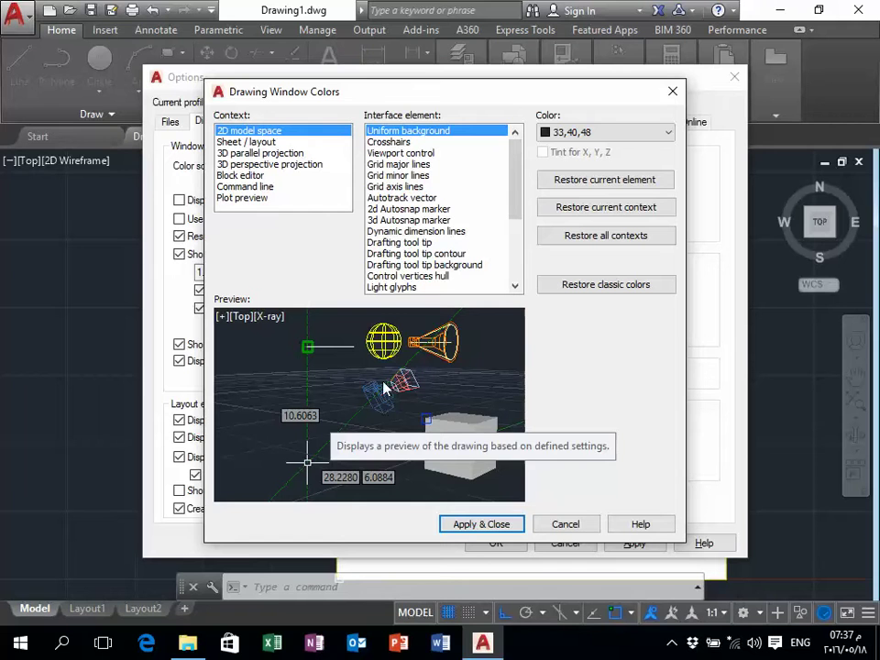
click(390, 143)
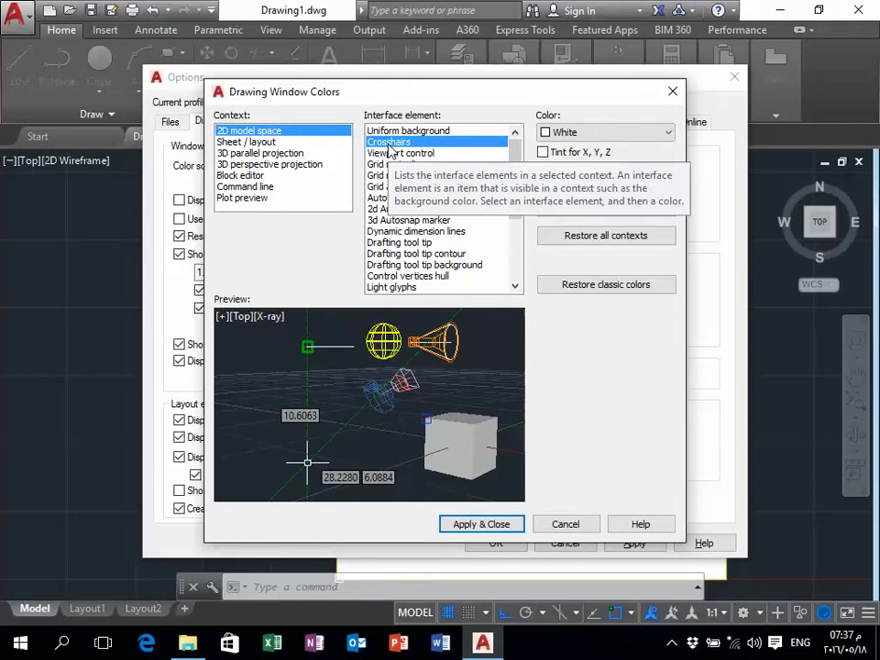
click(577, 138)
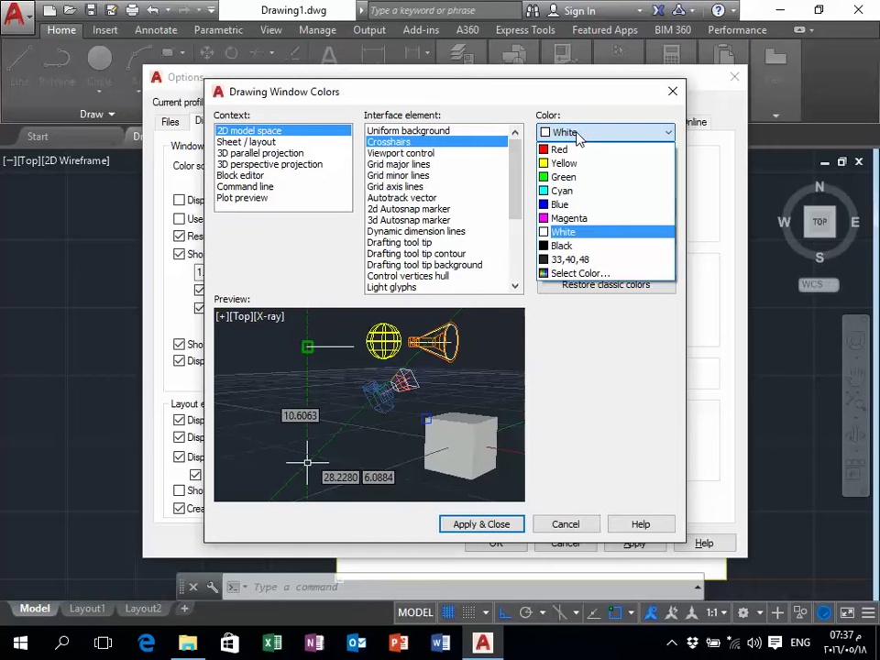
click(547, 248)
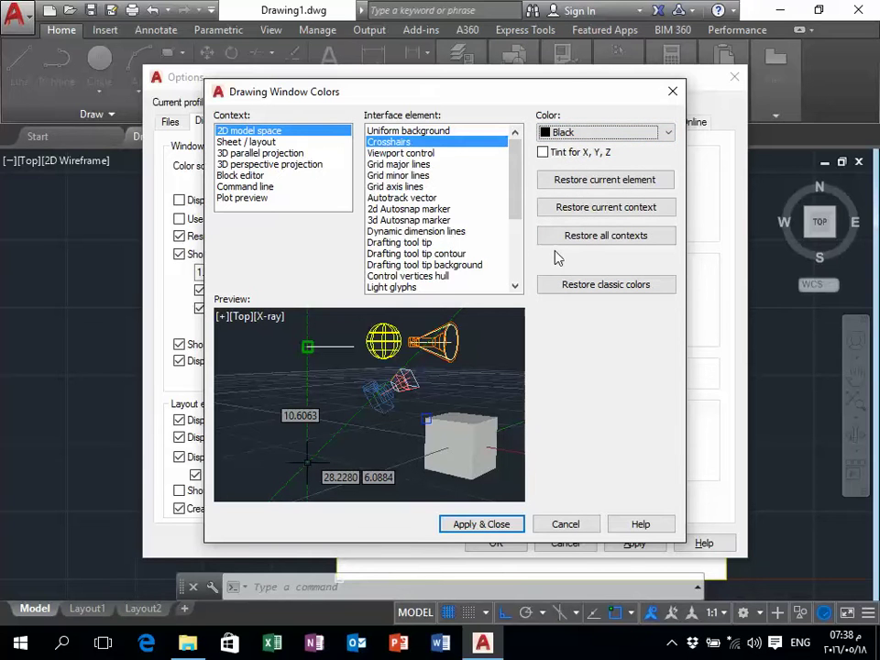
click(560, 237)
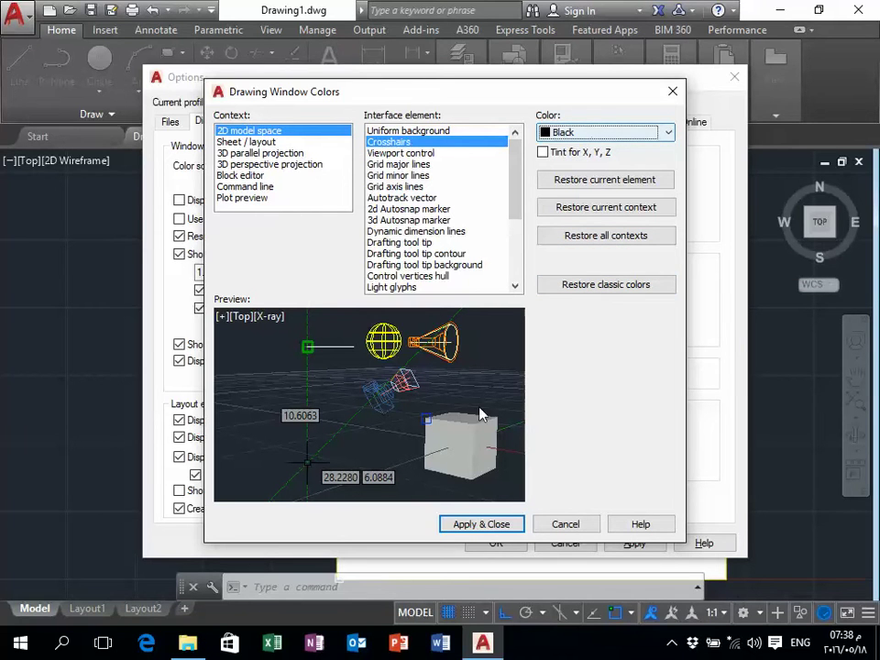
click(473, 525)
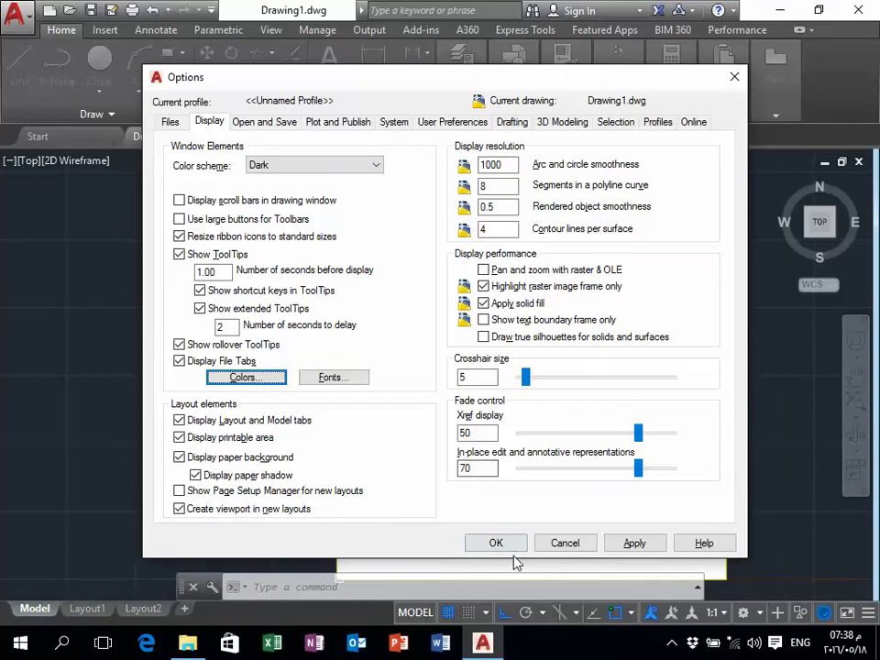
click(510, 544)
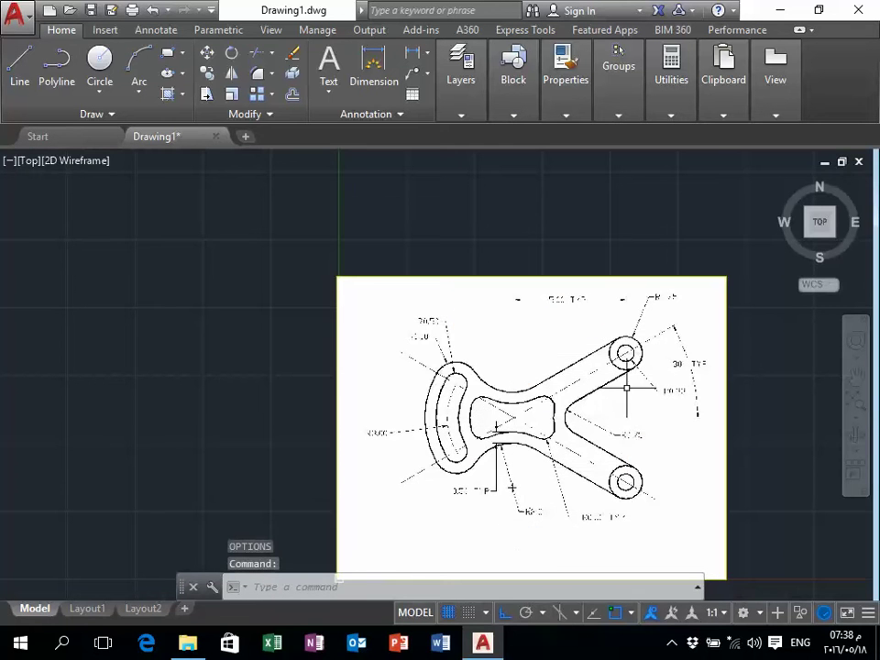
scroll(627, 362, up, 5)
scroll(620, 334, up, 5)
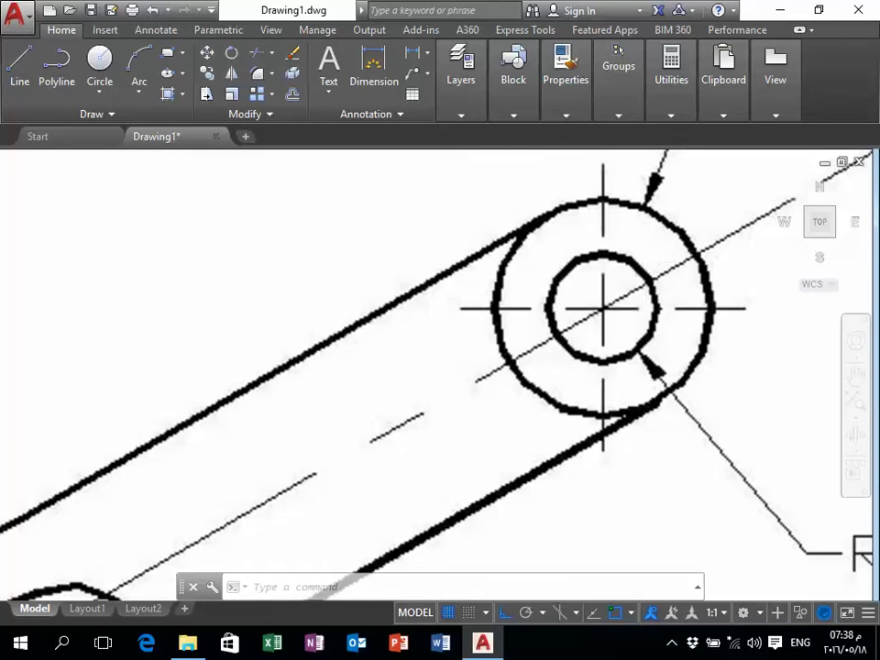
scroll(577, 334, down, 6)
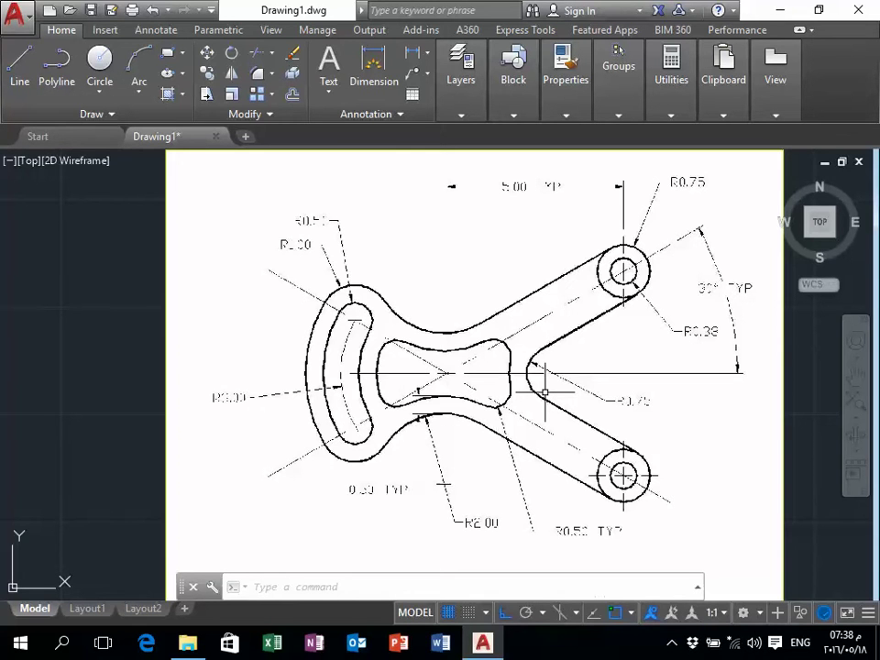
scroll(544, 392, up, 2)
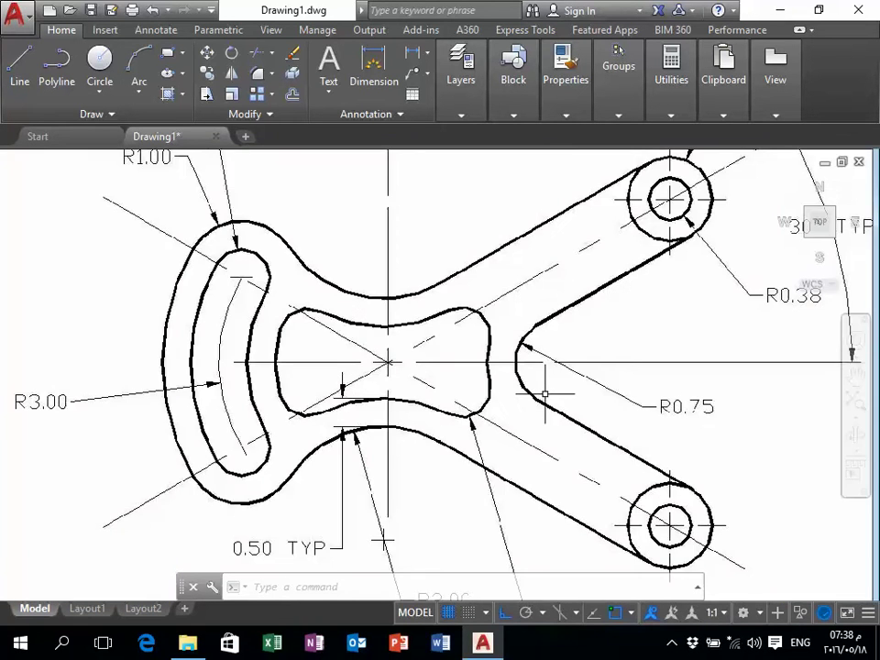
scroll(545, 392, down, 2)
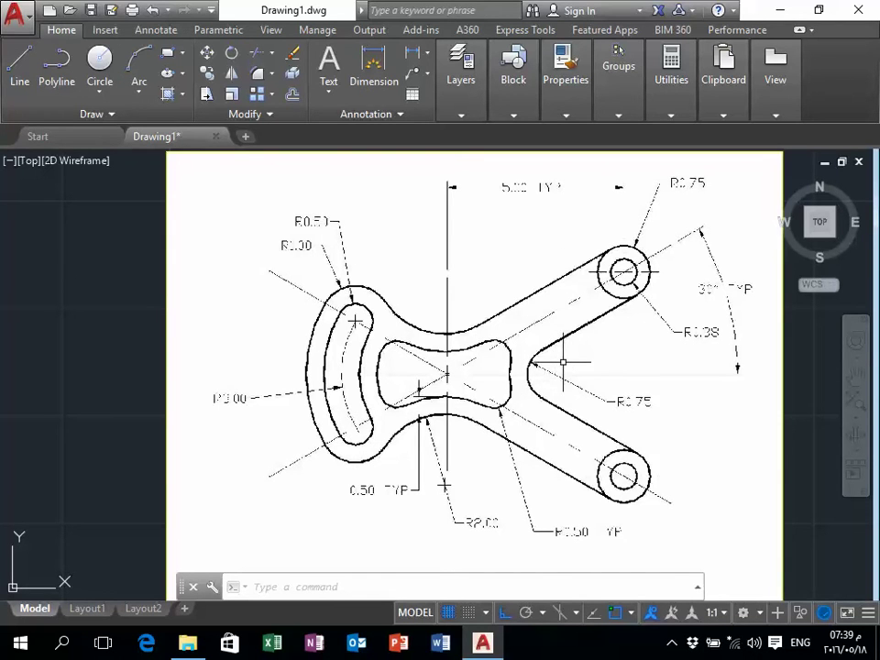
- Draw a horizontal line from the centreline's right end to just left of the image
text(l)
key(Return)
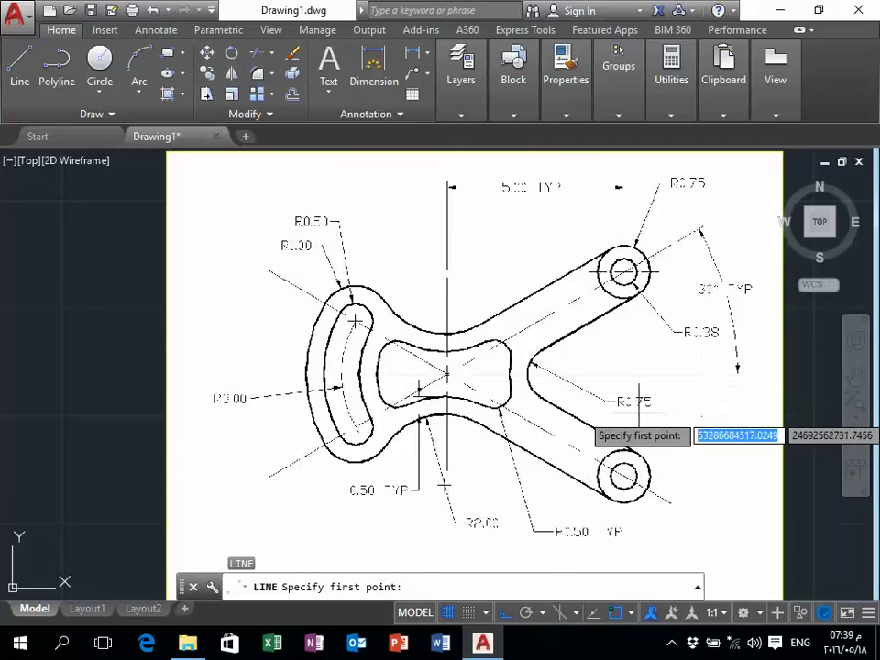
scroll(694, 383, up, 4)
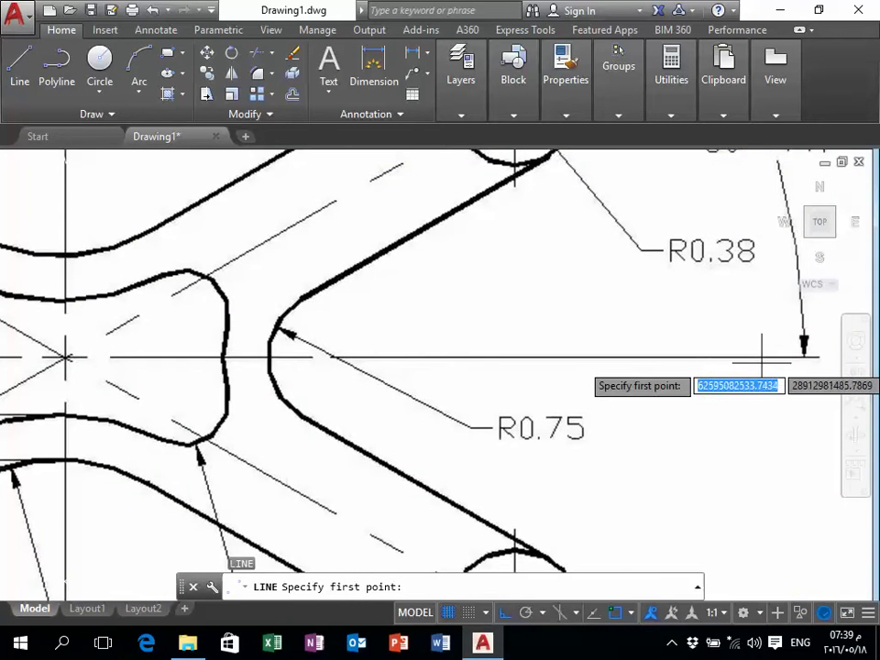
scroll(761, 355, down, 4)
scroll(786, 359, up, 4)
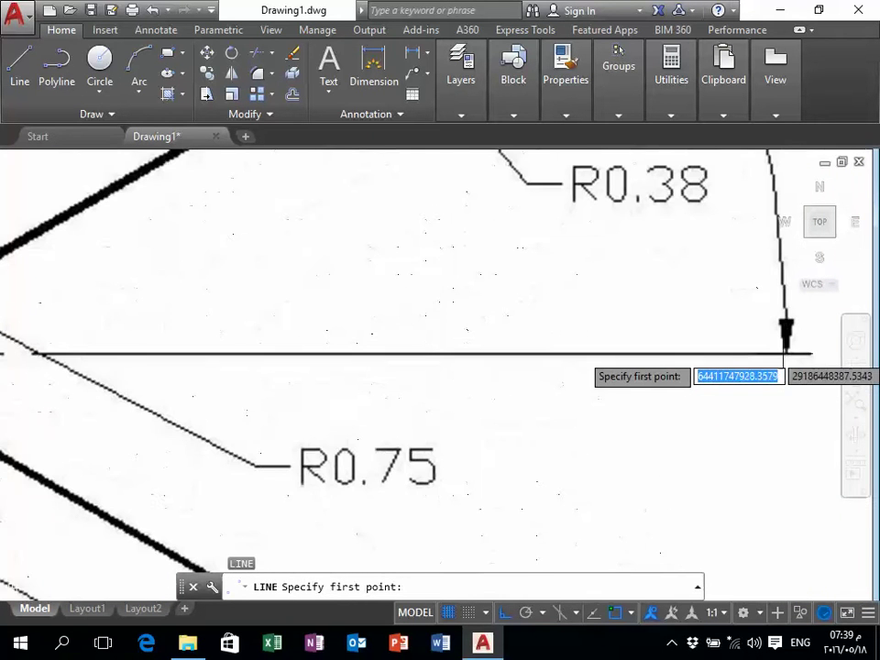
click(785, 353)
scroll(776, 352, down, 5)
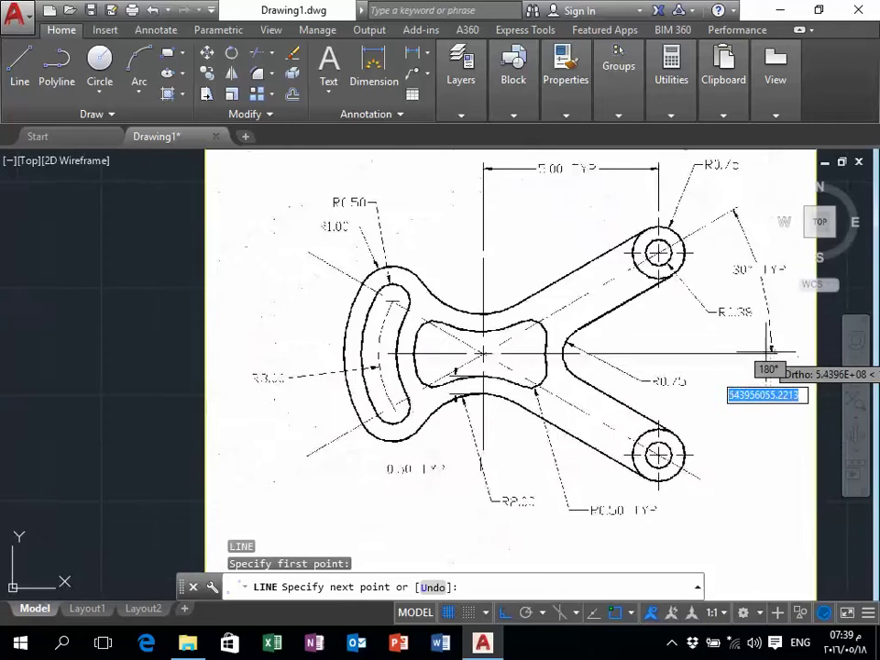
scroll(766, 358, down, 2)
scroll(521, 353, up, 2)
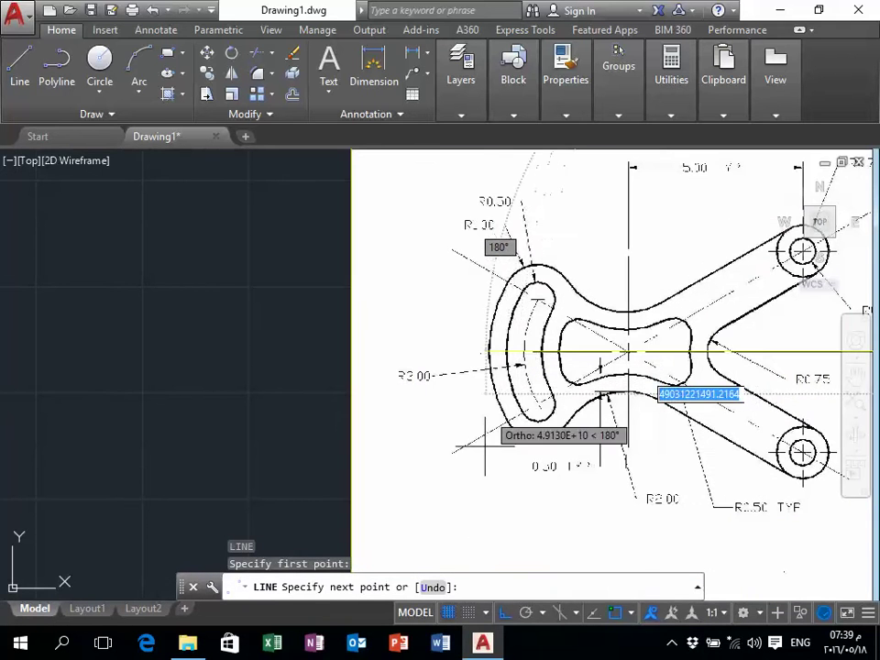
click(221, 354)
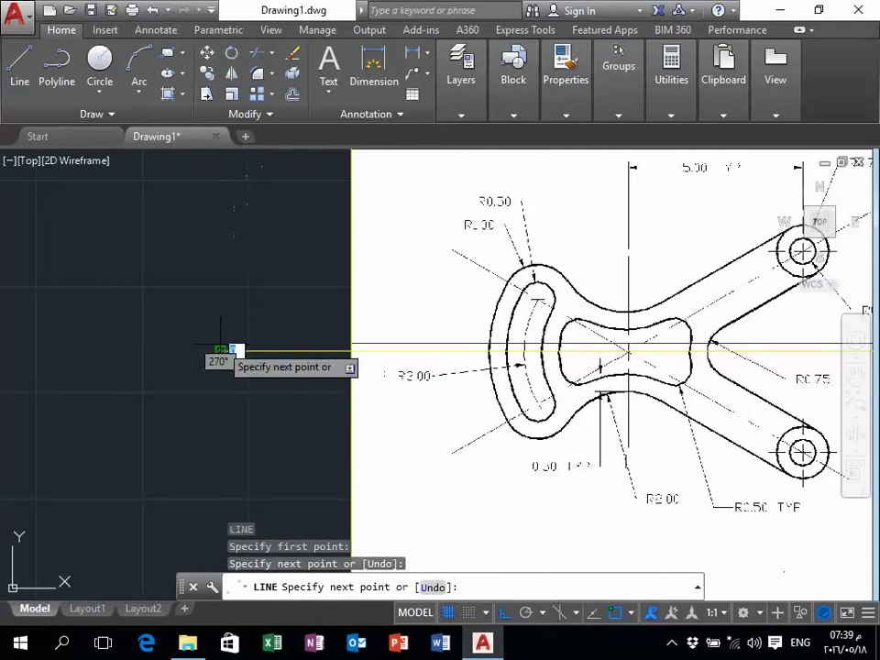
key(Escape)
- Stretch the line's right endpoint outward past the image's right edge
drag(247, 363, 234, 322)
scroll(234, 322, down, 4)
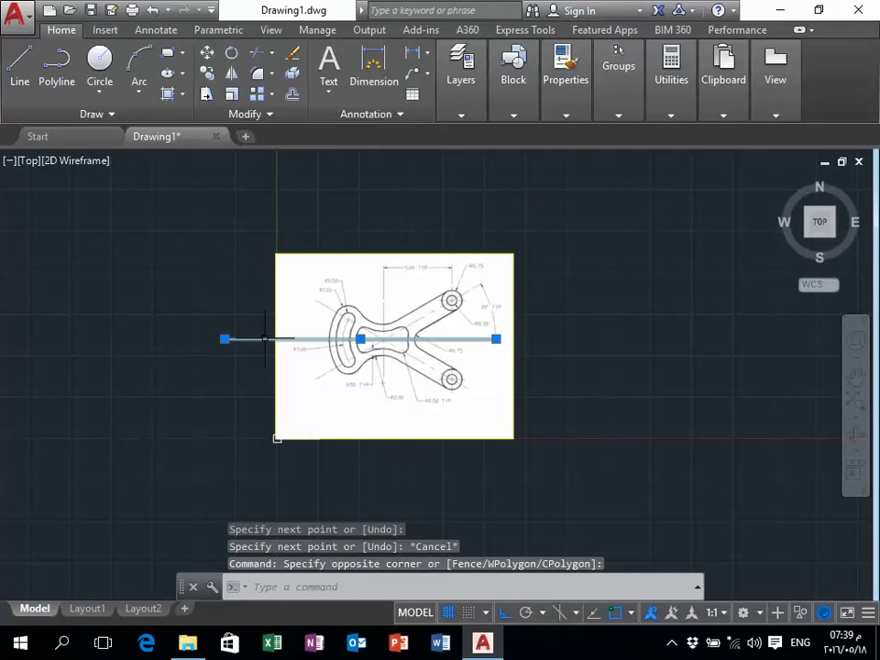
click(496, 339)
click(575, 339)
scroll(430, 363, up, 2)
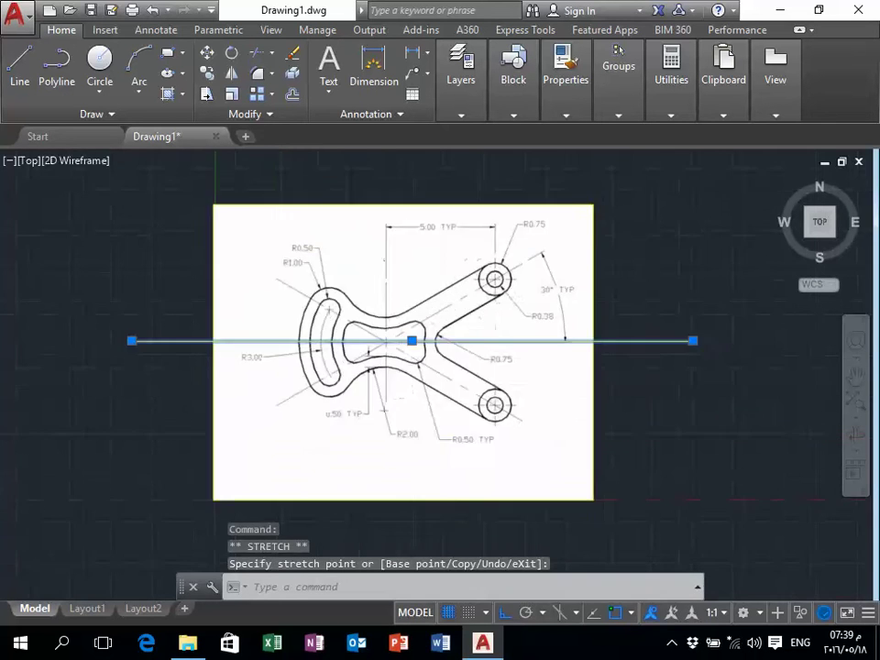
scroll(431, 363, up, 4)
key(Escape)
scroll(431, 363, down, 5)
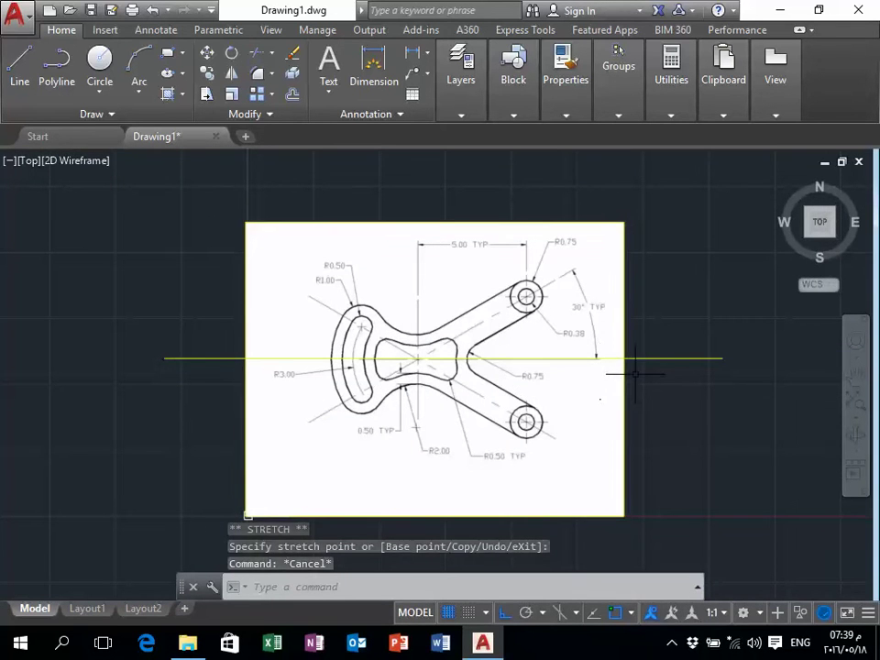
- Select the horizontal centreline and set its colour to ByLayer
click(677, 376)
click(608, 177)
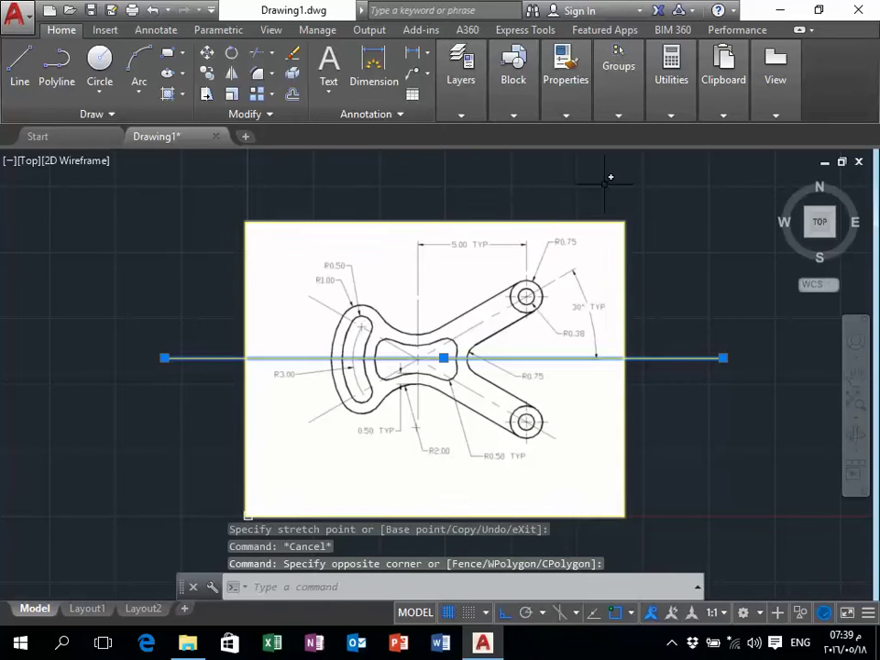
click(567, 118)
click(687, 135)
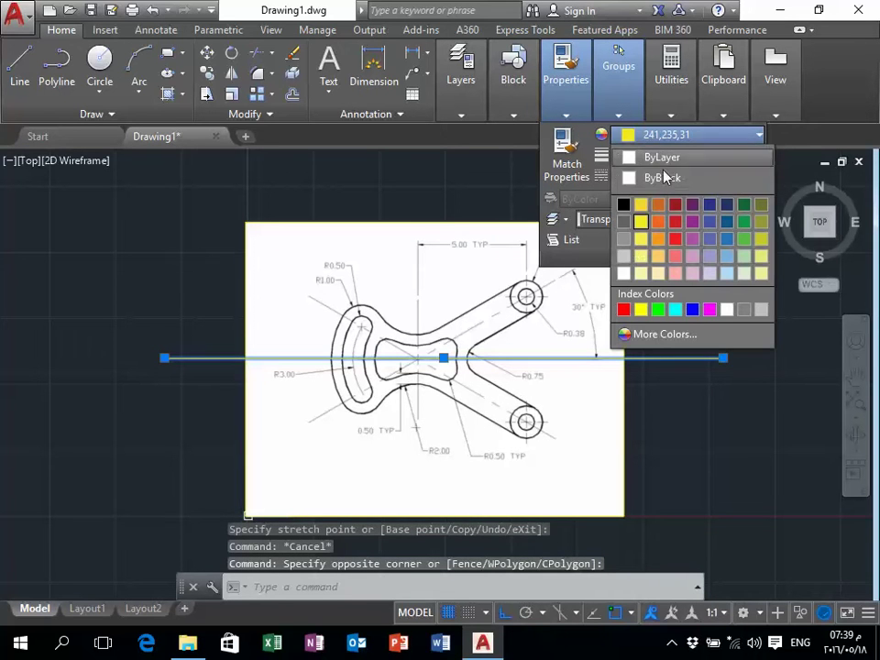
click(642, 164)
key(Escape)
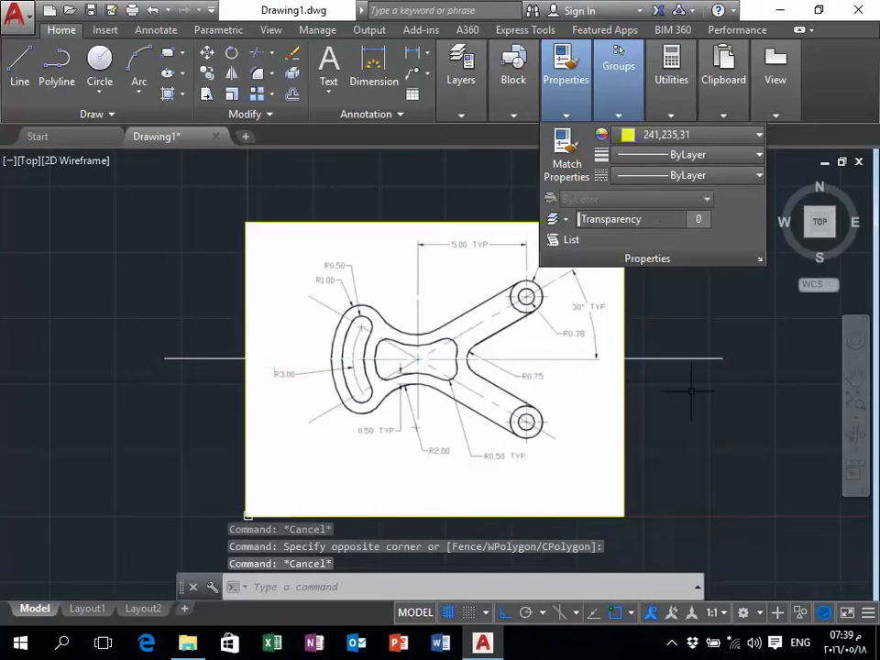
- Change the horizontal centreline's colour to yellow (241,235,31)
click(695, 393)
click(678, 321)
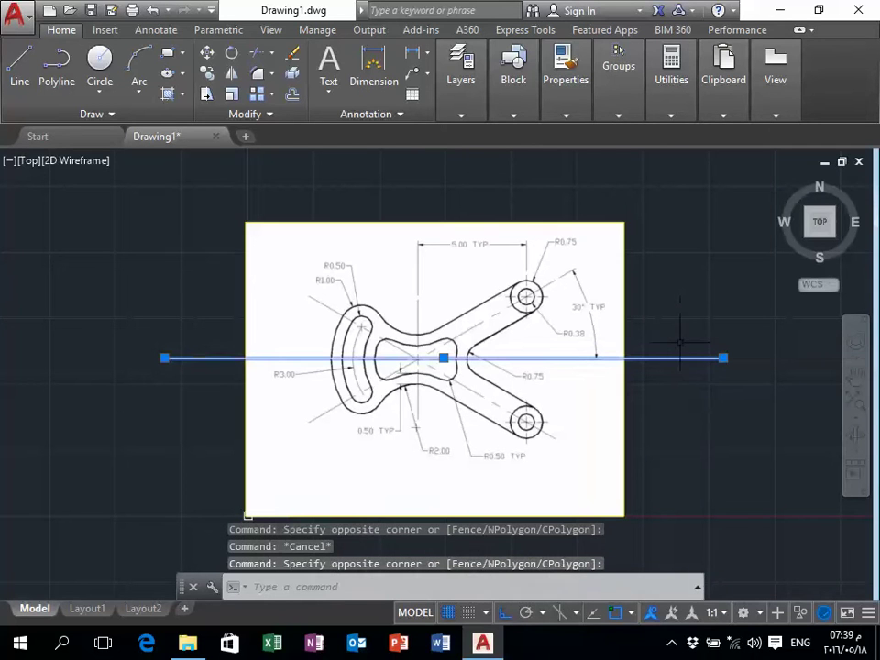
click(566, 101)
click(678, 134)
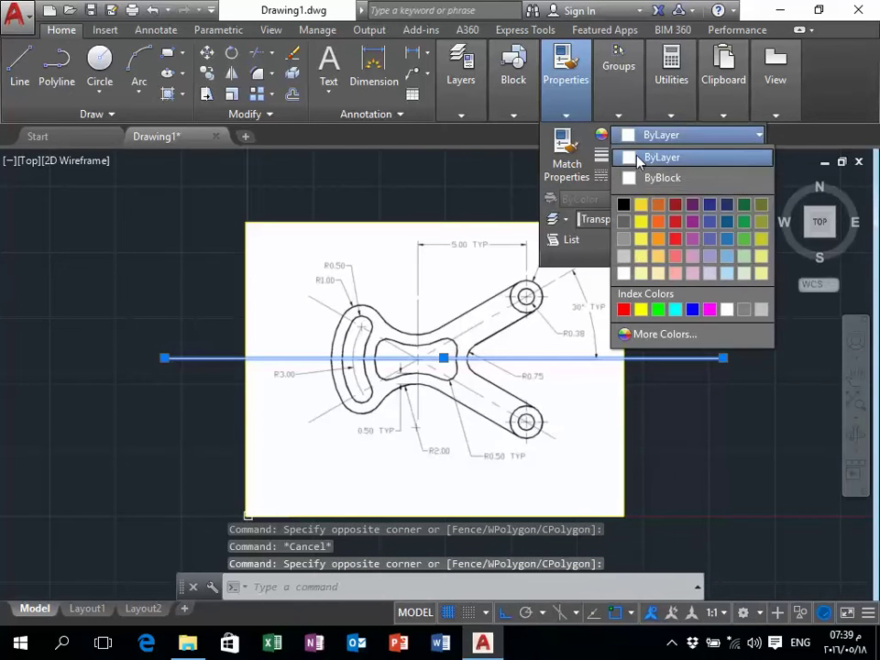
click(640, 207)
key(Escape)
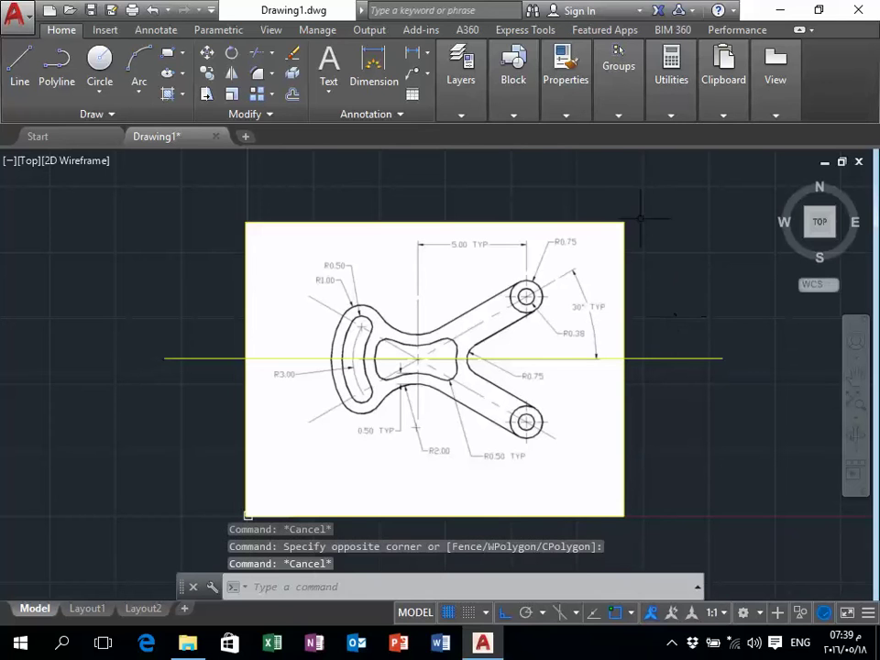
click(566, 117)
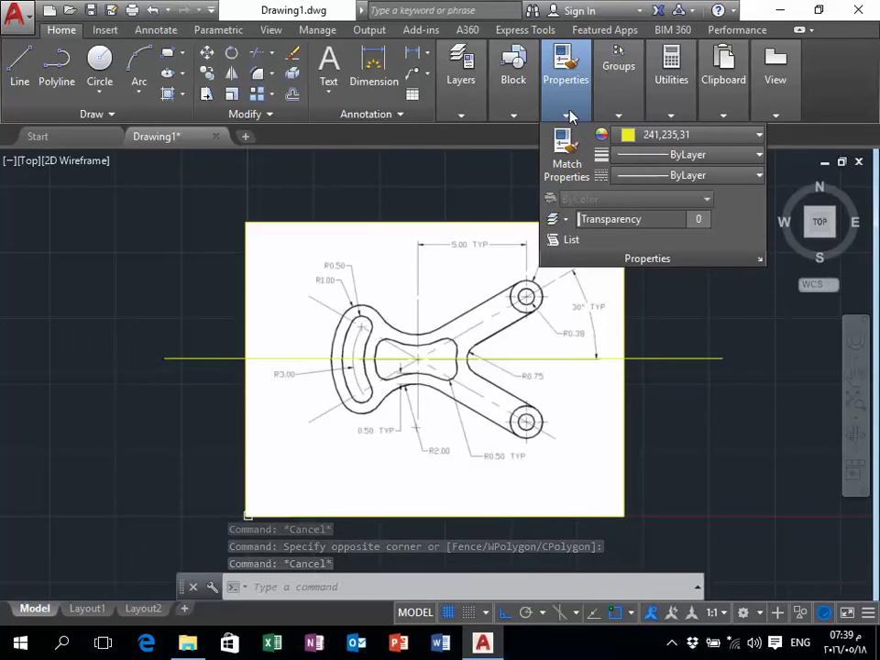
click(619, 116)
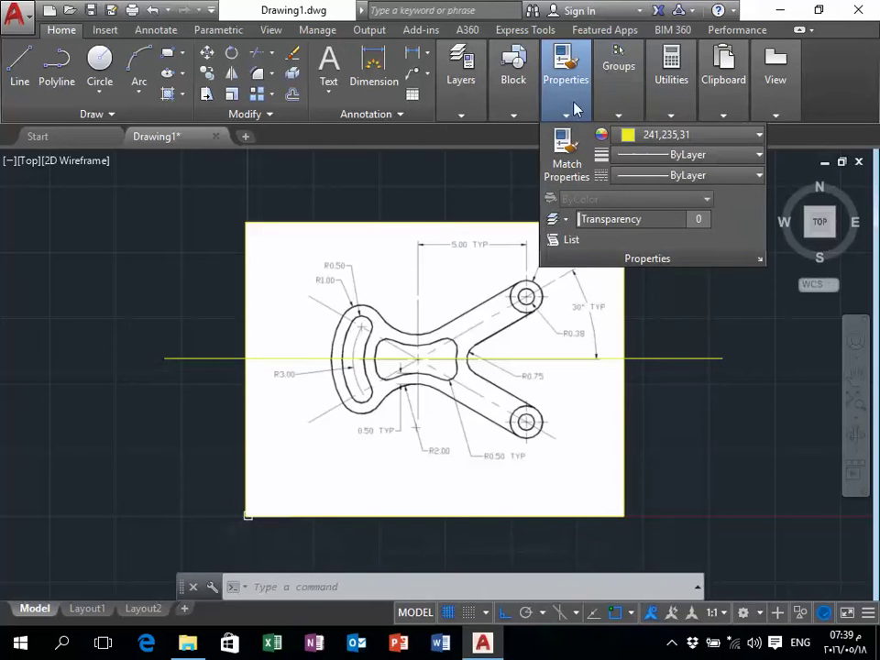
key(Escape)
key(Escape)
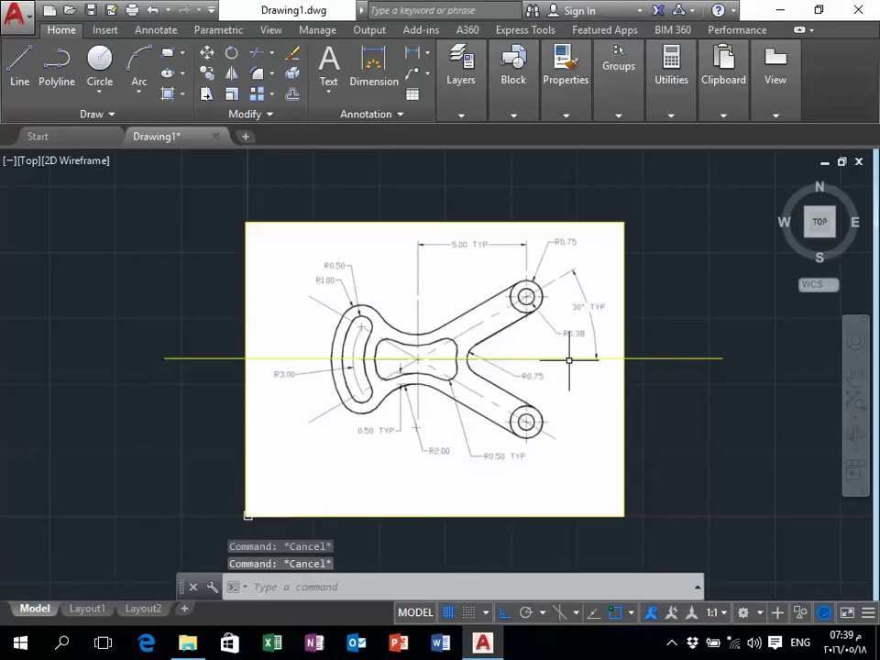
scroll(489, 353, up, 2)
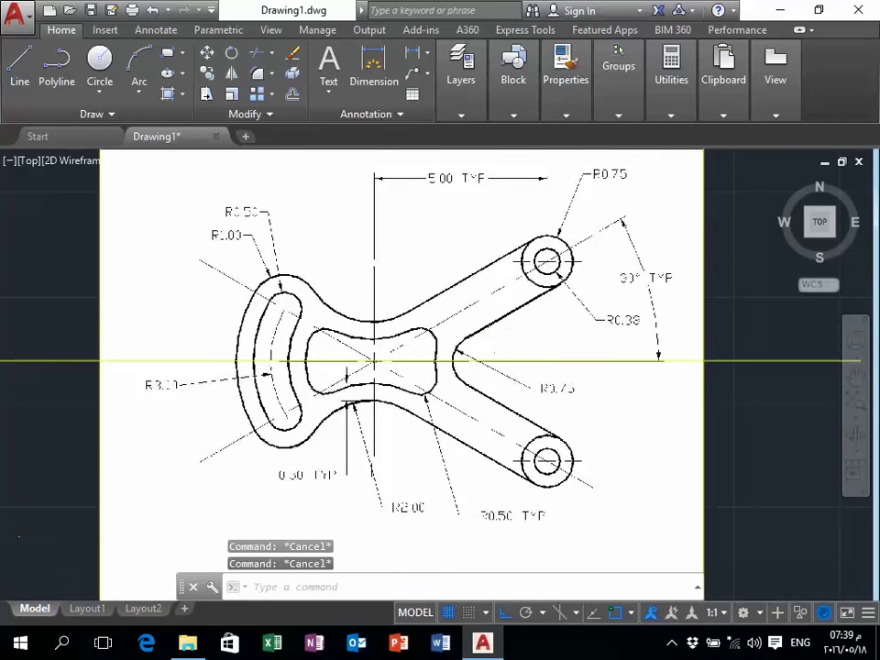
scroll(550, 266, up, 4)
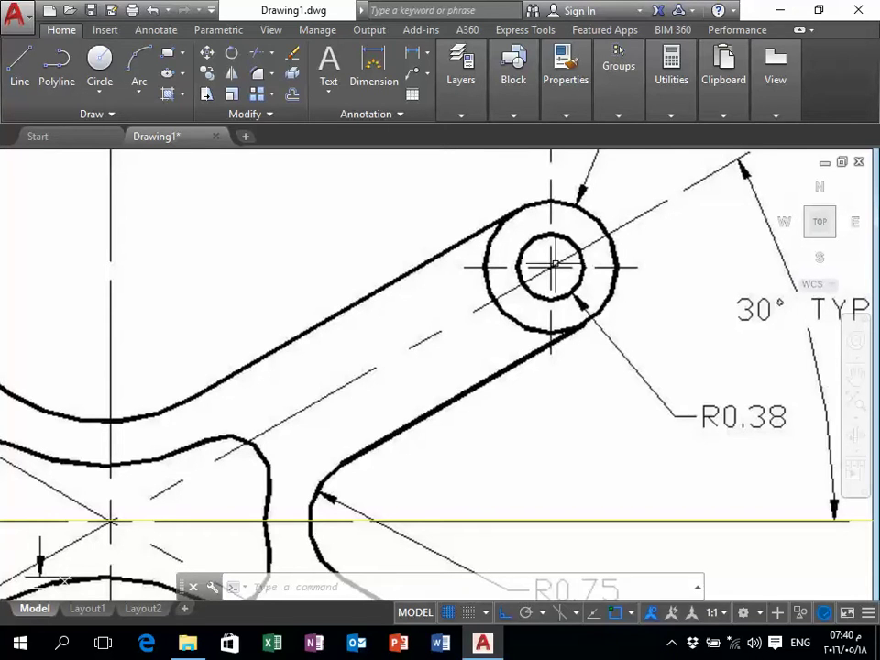
- Start the Circle command and zoom in on the bracket's upper-right hole
click(106, 66)
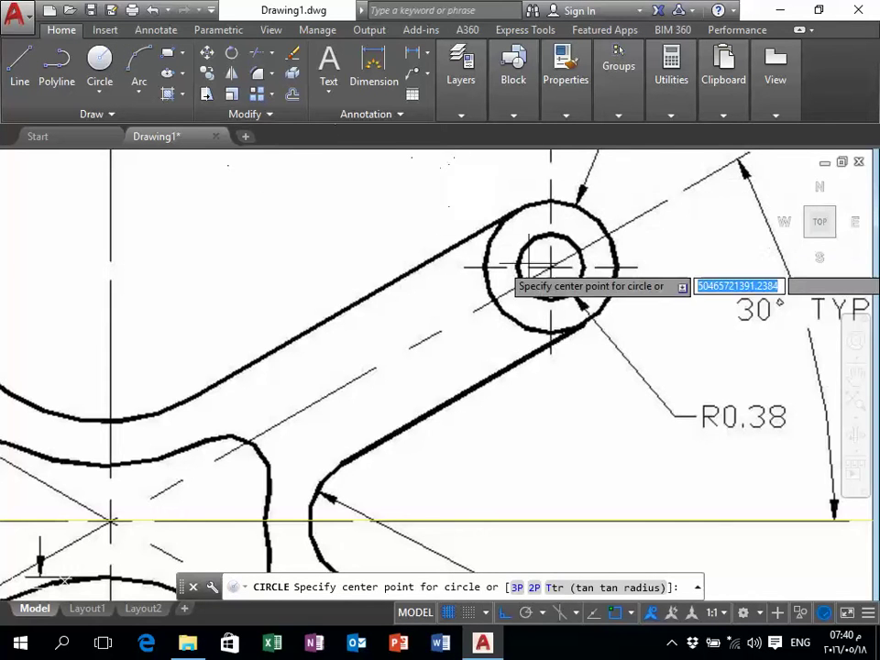
scroll(542, 258, up, 3)
middle_drag(543, 258, 542, 335)
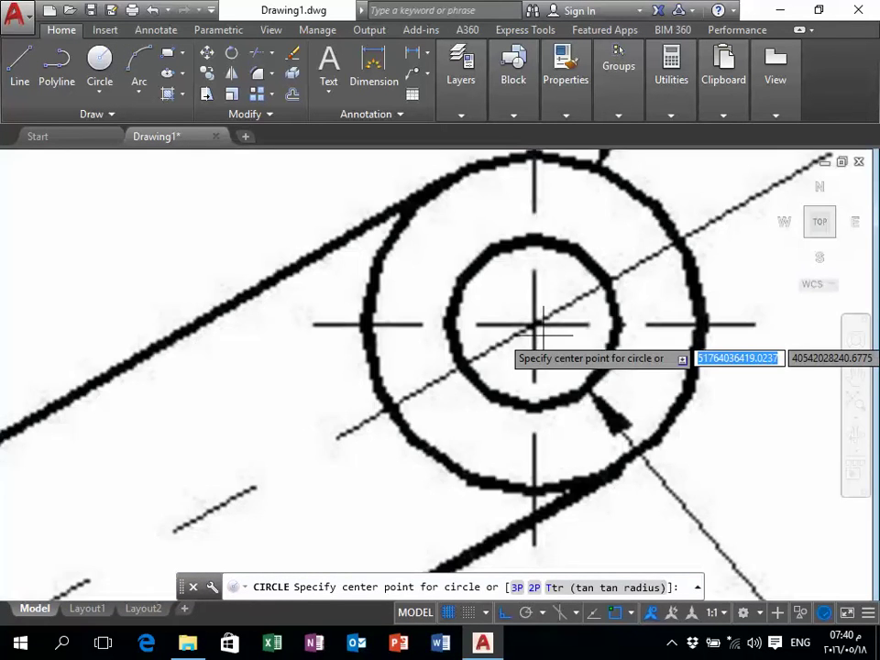
scroll(542, 316, down, 4)
scroll(542, 303, down, 3)
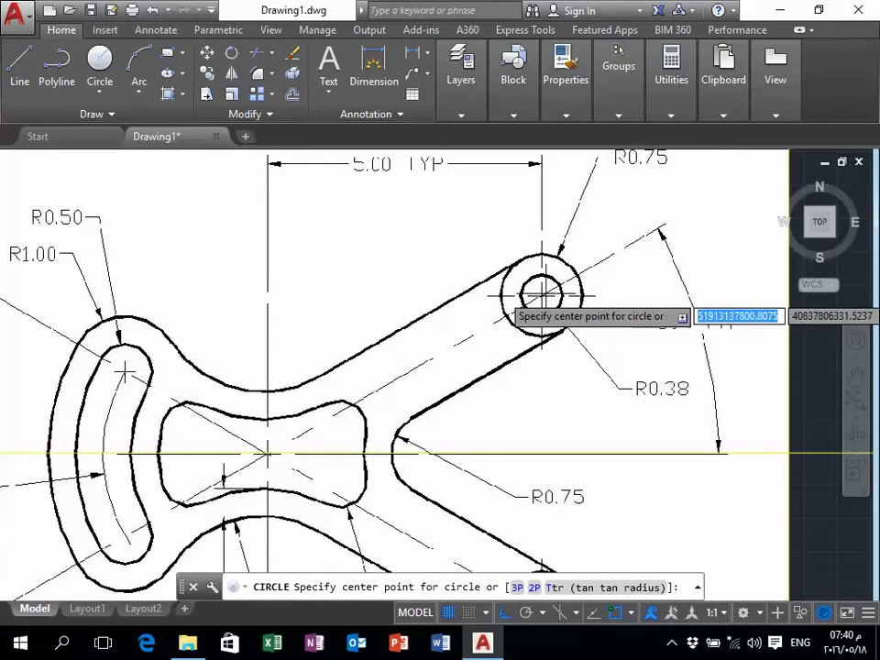
scroll(542, 294, down, 1)
scroll(541, 296, up, 2)
scroll(540, 296, down, 5)
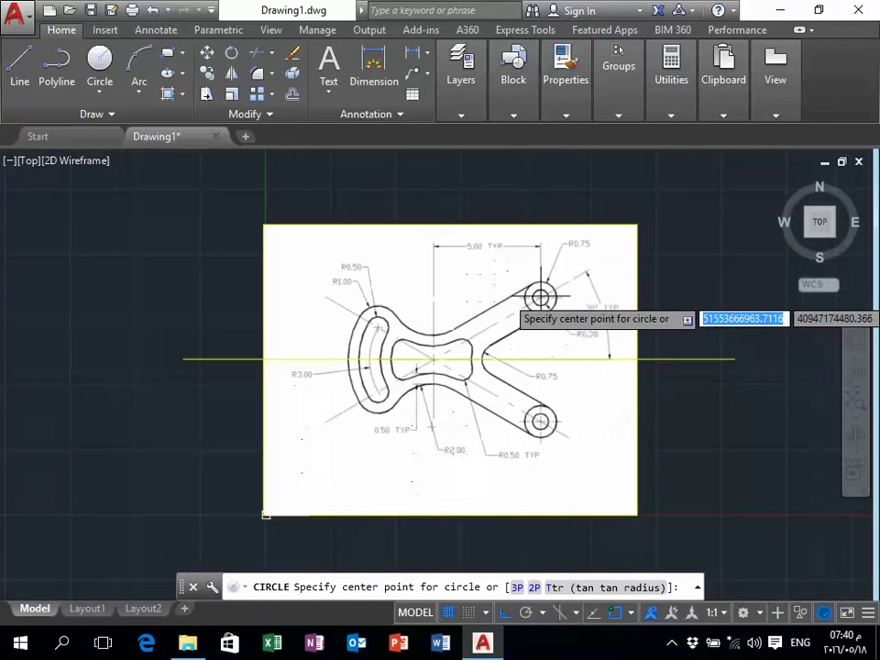
scroll(540, 297, down, 1)
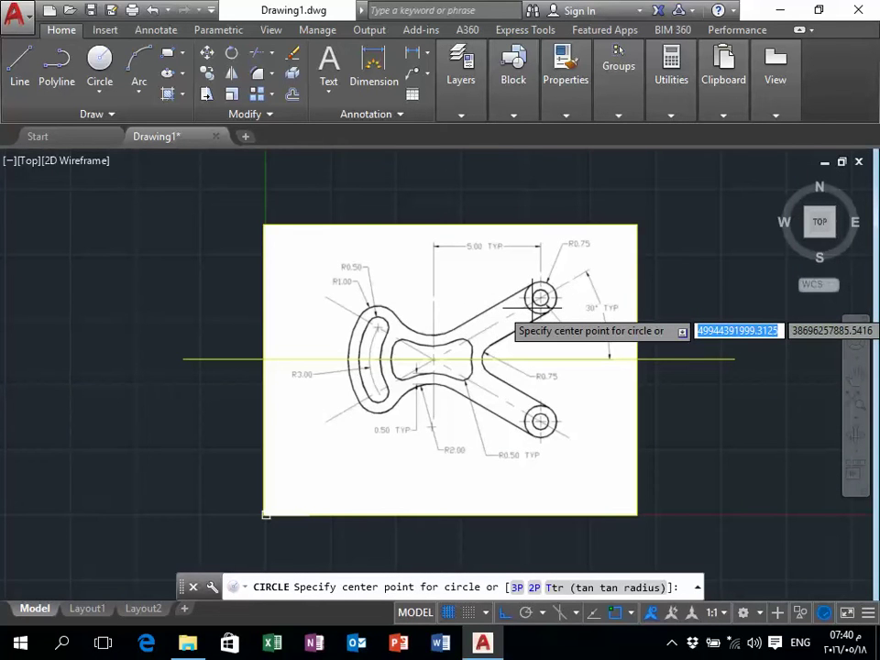
scroll(112, 411, up, 3)
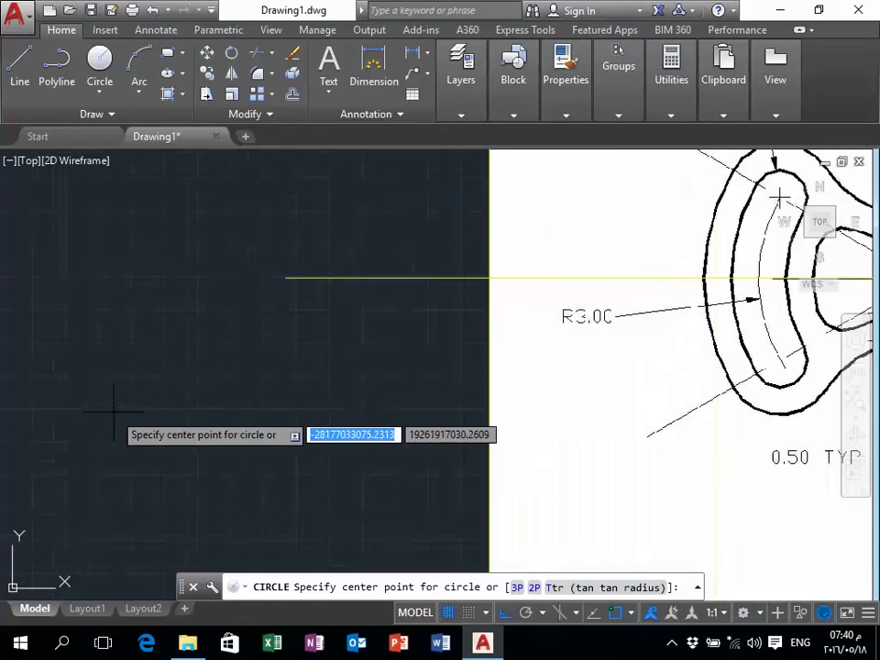
scroll(114, 408, down, 3)
scroll(119, 411, down, 3)
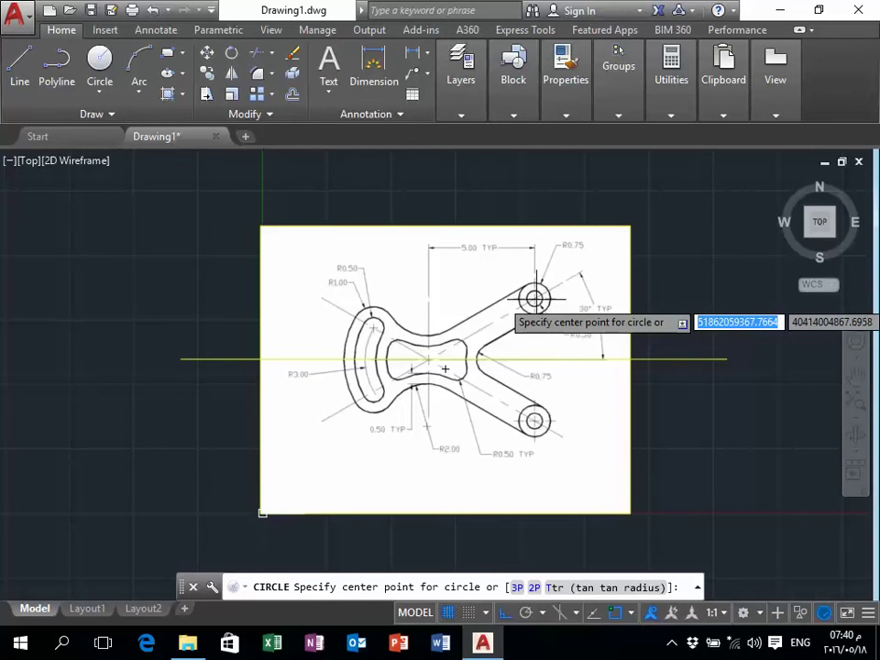
scroll(537, 298, up, 4)
scroll(532, 293, up, 3)
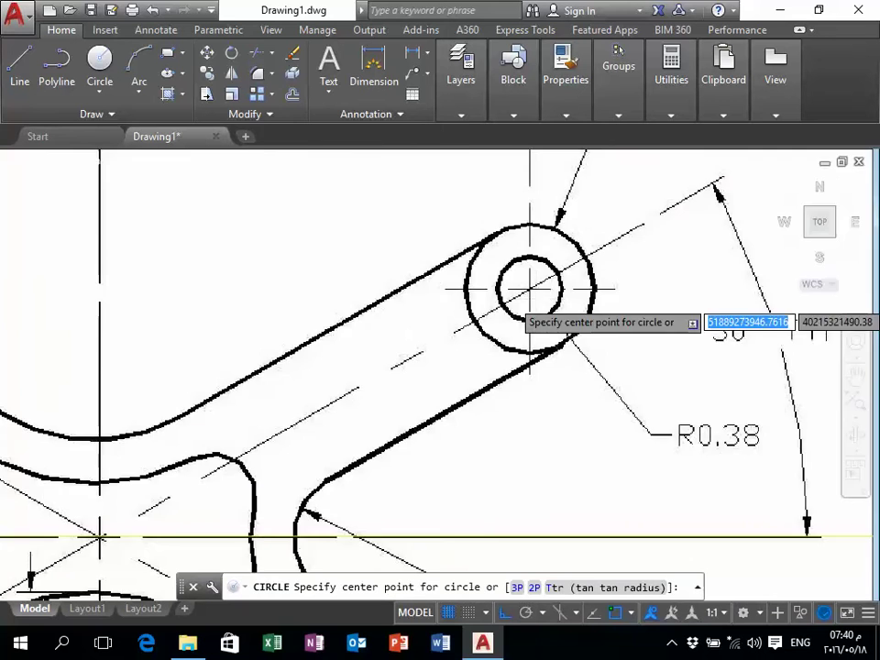
scroll(531, 292, down, 6)
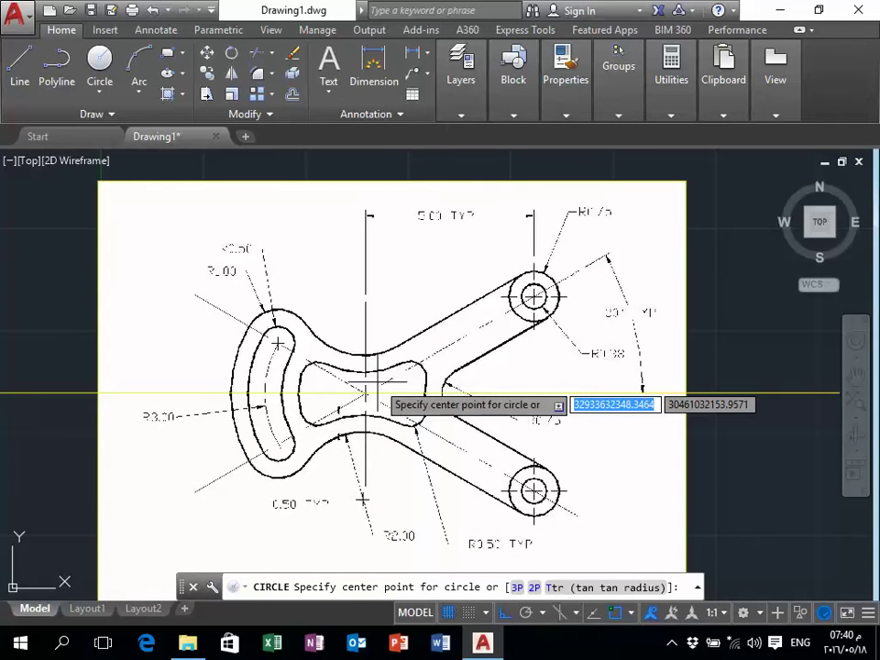
scroll(380, 380, up, 4)
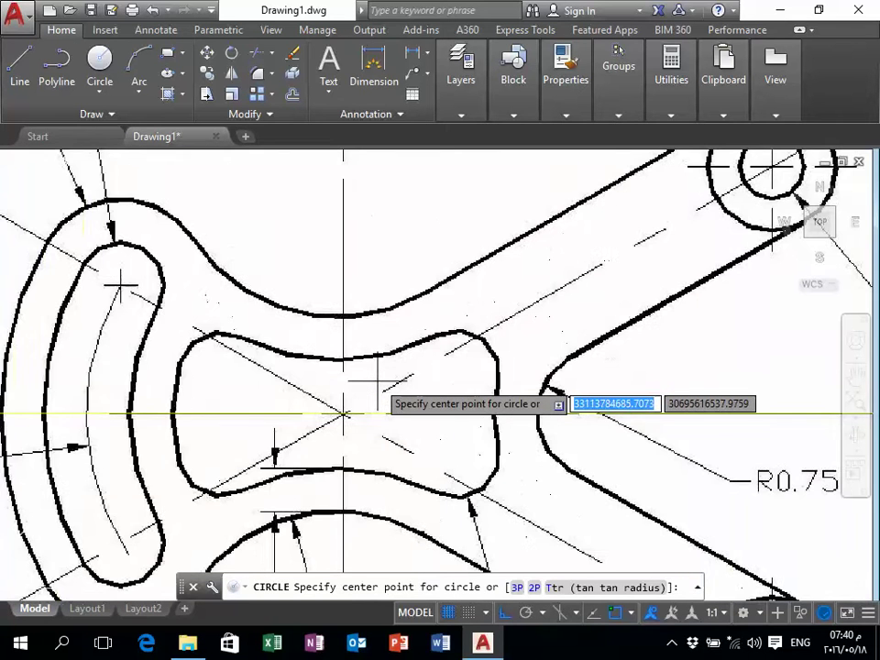
scroll(377, 379, down, 4)
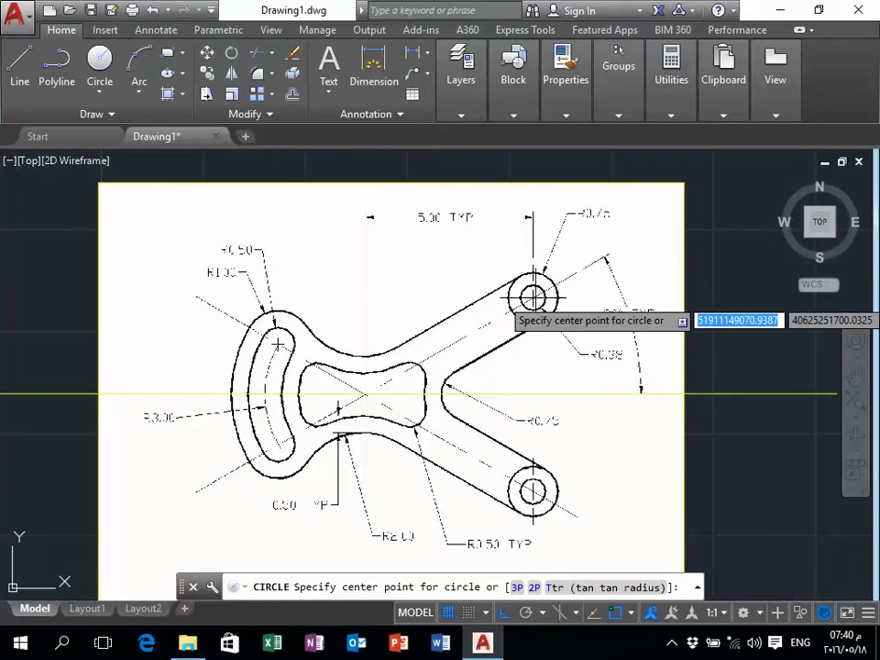
scroll(533, 297, up, 5)
scroll(536, 292, up, 3)
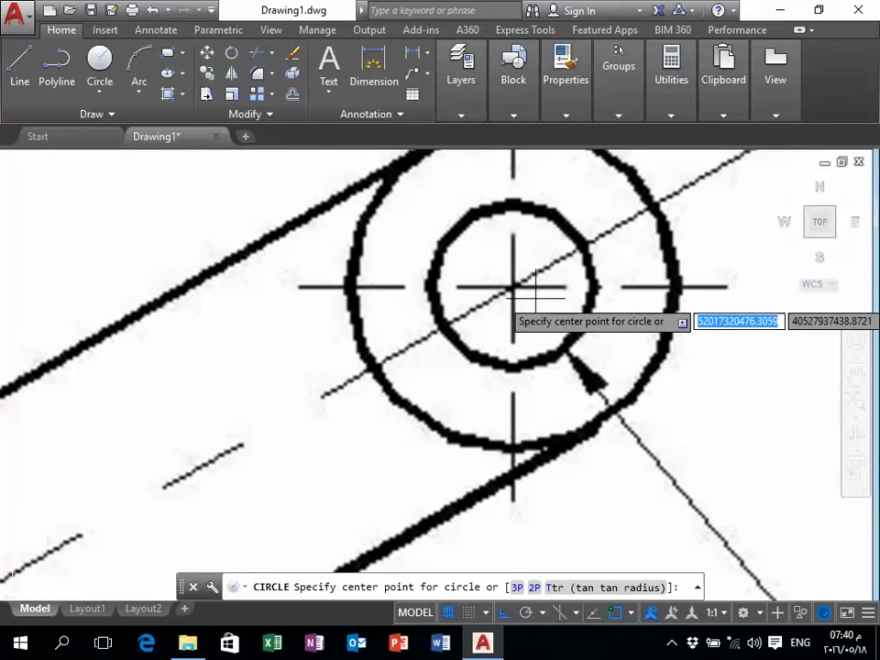
middle_drag(537, 292, 535, 299)
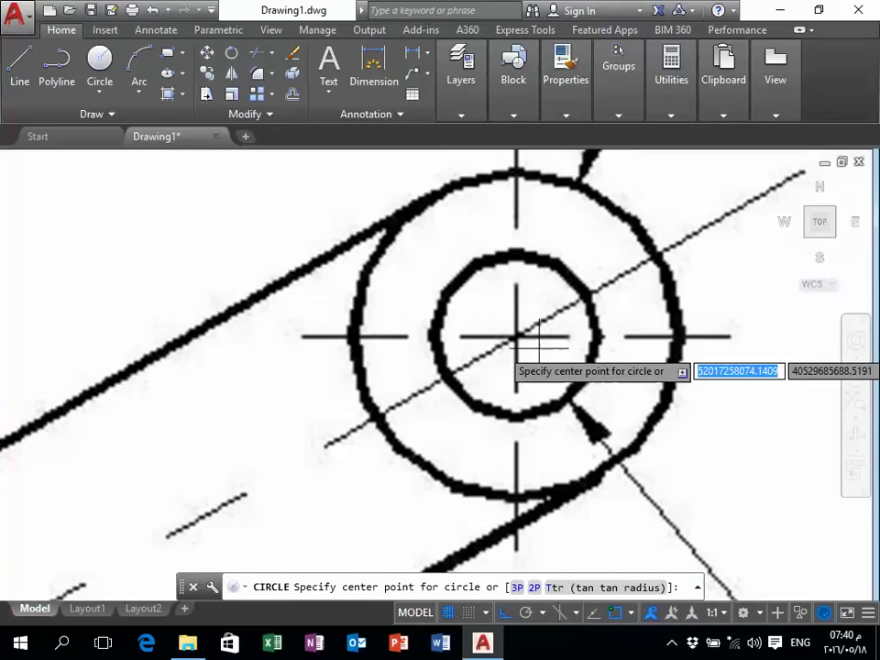
middle_drag(535, 299, 551, 336)
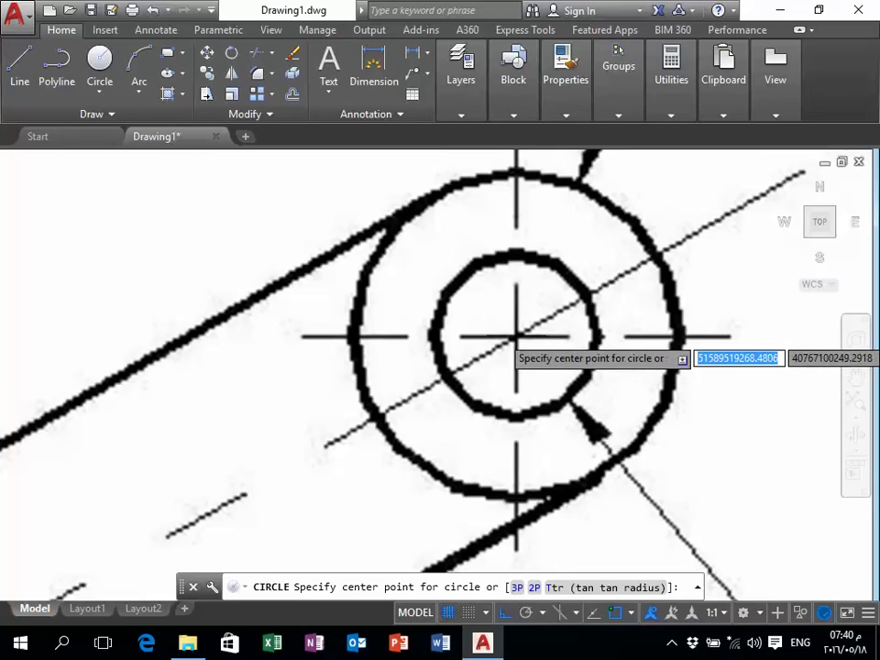
- Draw a circle centred on the upper-right hole, sized to the inner hole
click(518, 336)
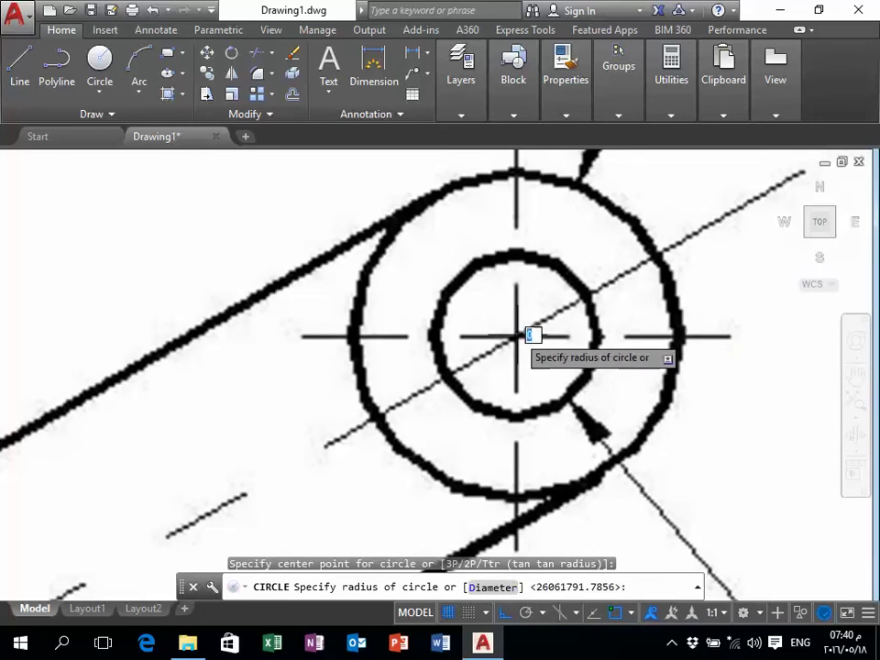
click(520, 263)
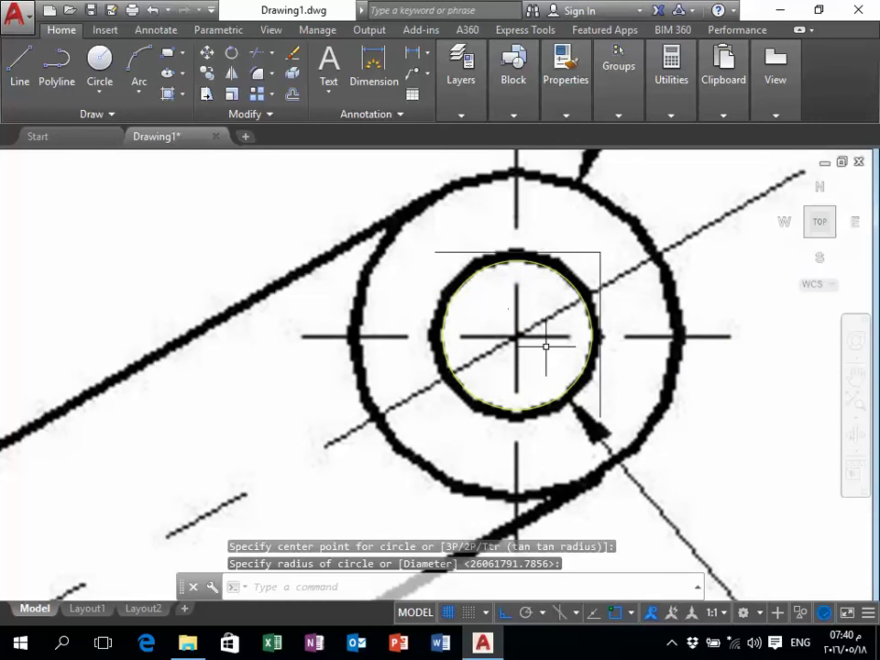
click(551, 295)
click(534, 252)
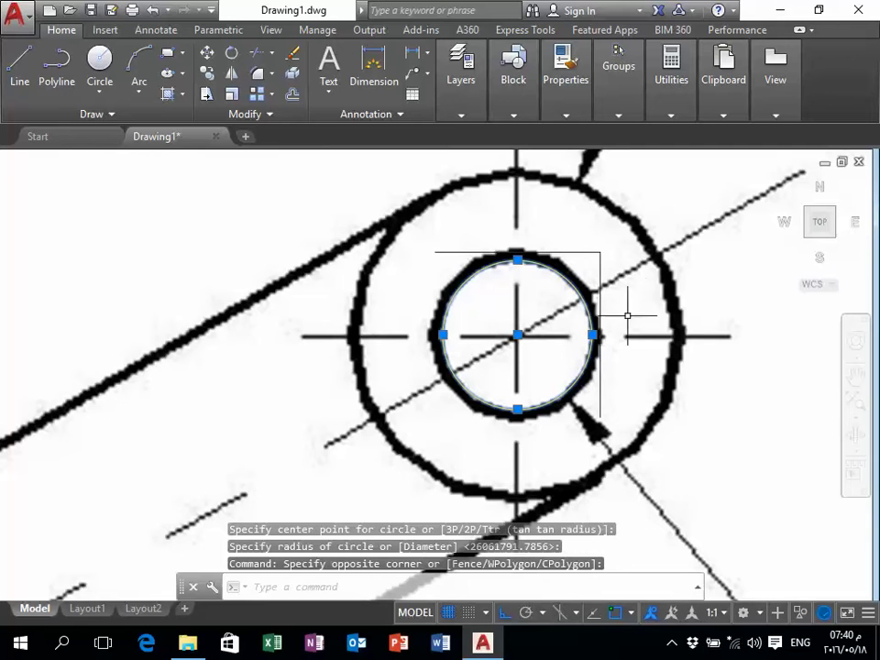
key(Escape)
- Make the traced hole circle yellow
click(545, 277)
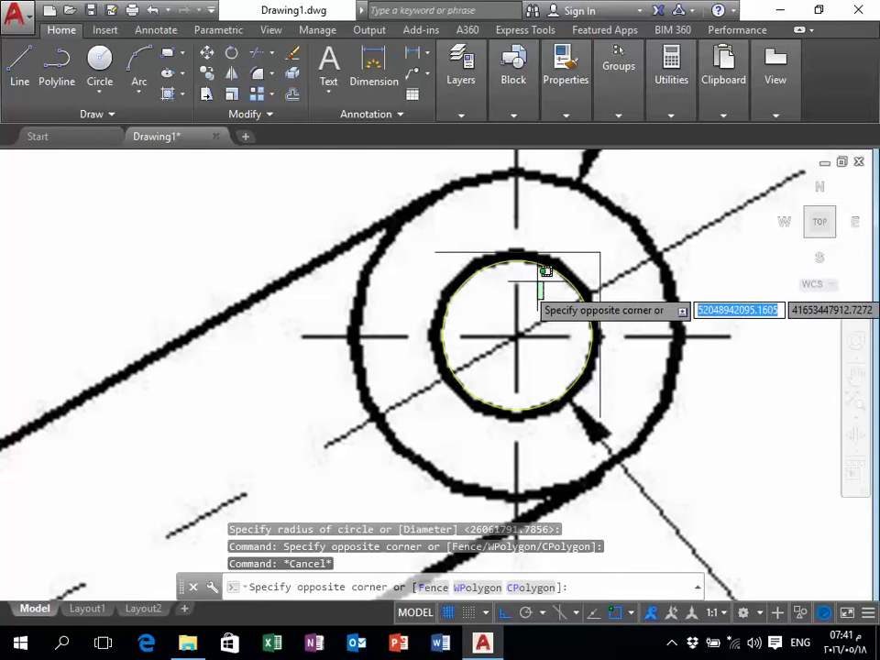
click(521, 294)
click(566, 114)
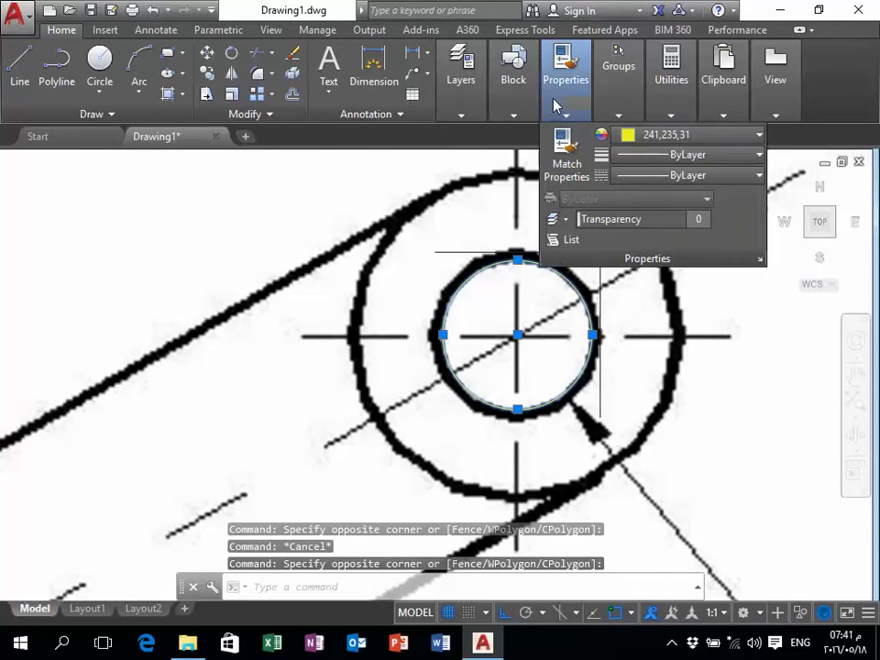
click(653, 135)
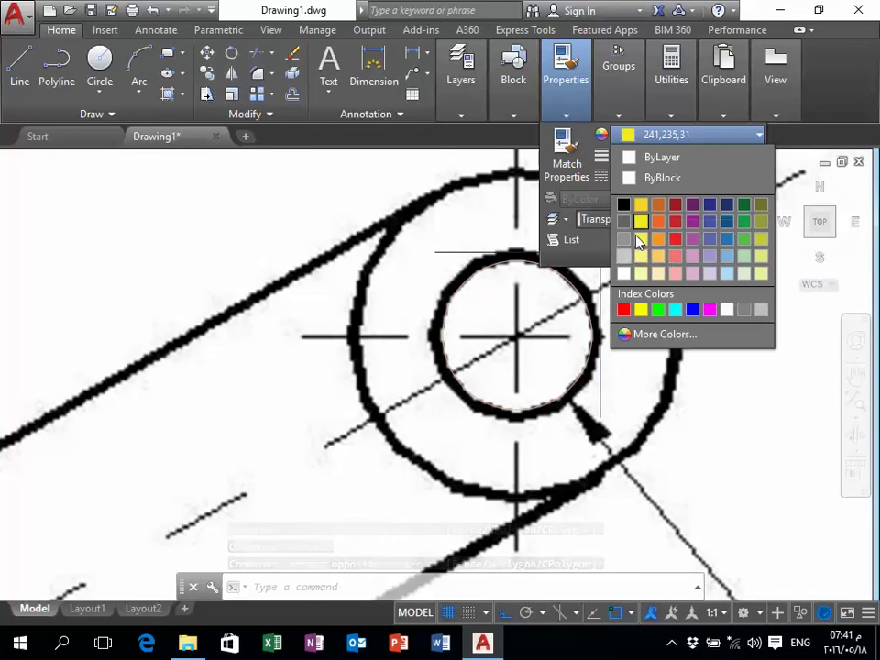
click(640, 222)
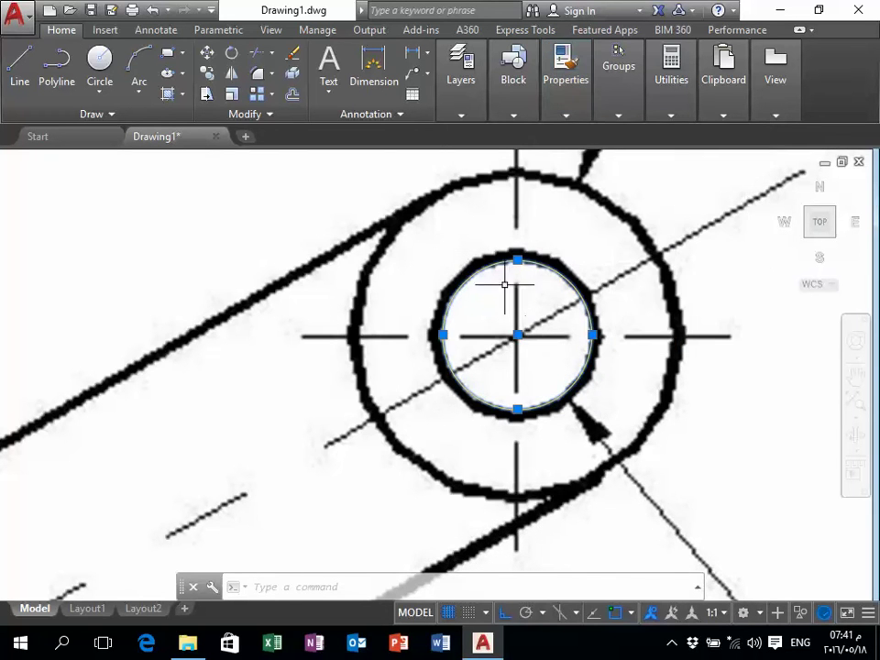
- Cancel an attempted grip resize of the hole circle and zoom back out
scroll(523, 256, up, 2)
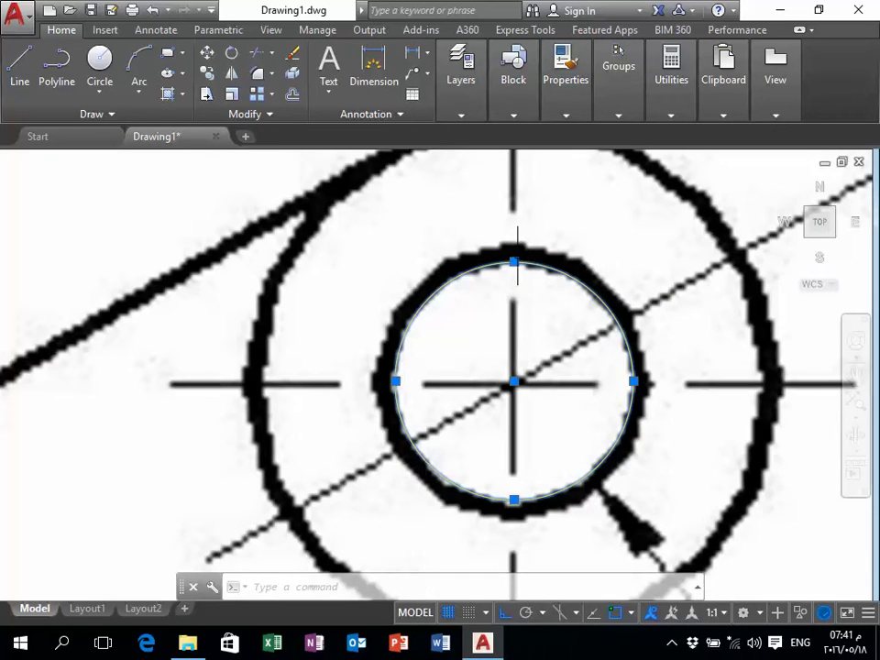
click(514, 262)
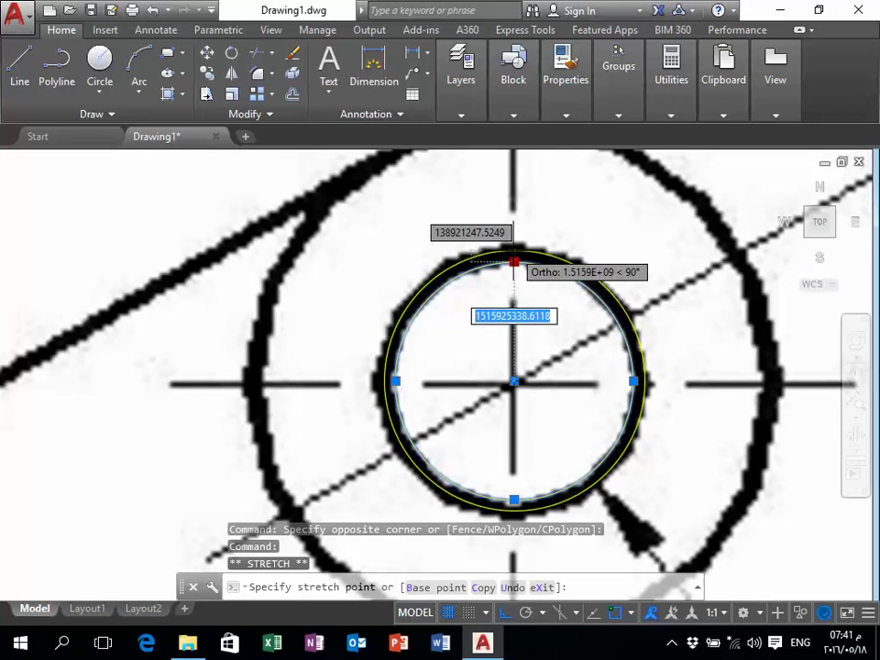
key(Escape)
key(Escape)
scroll(514, 268, down, 1)
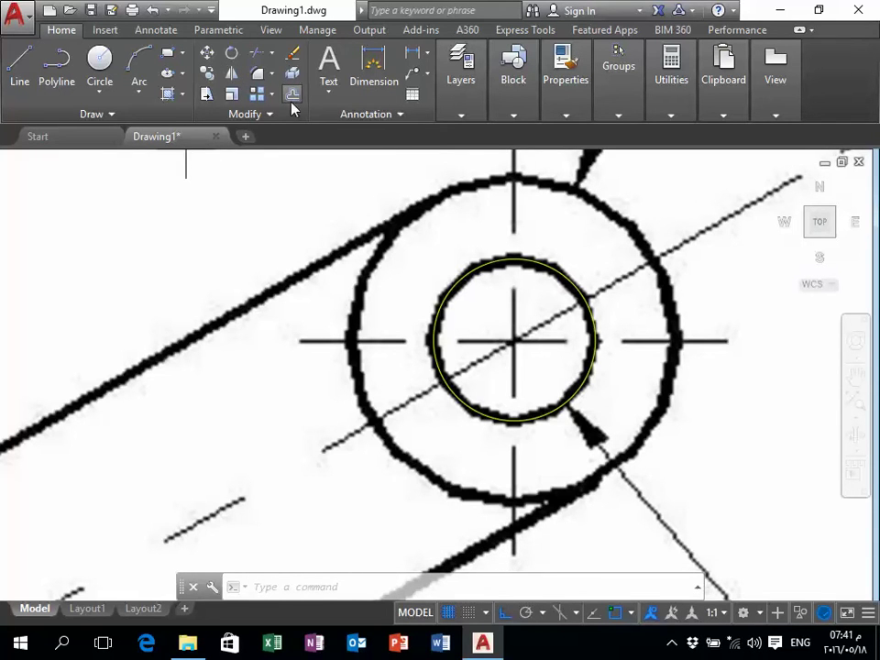
- Try a Through offset of the hole circle to the outer ring, then undo it
click(292, 74)
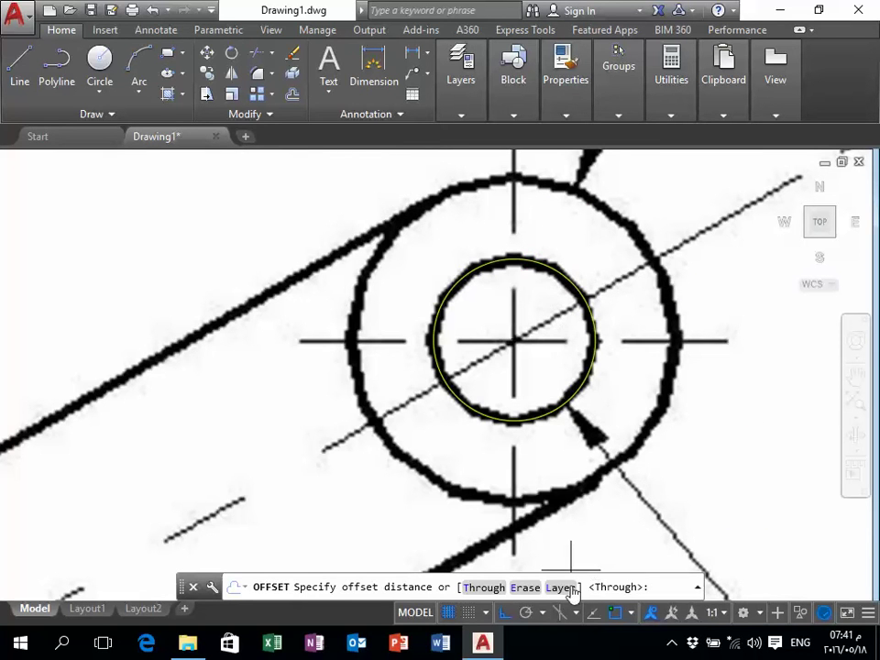
text(T)
key(Return)
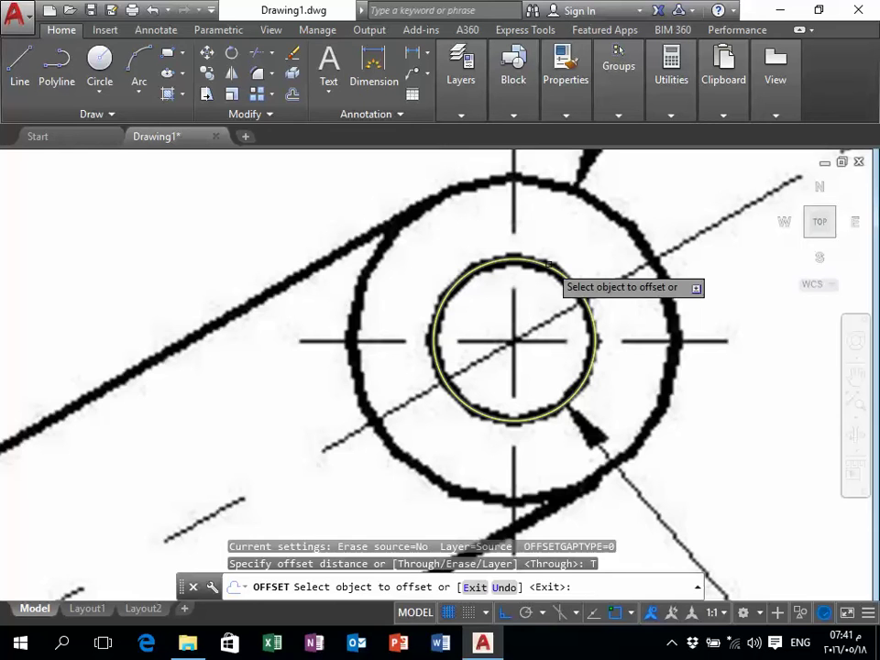
click(549, 265)
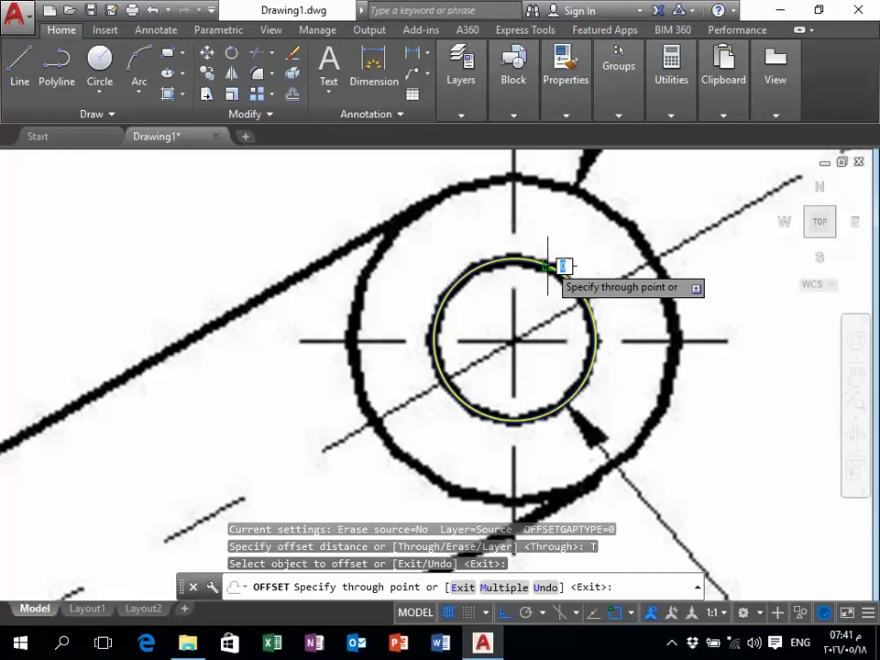
click(553, 184)
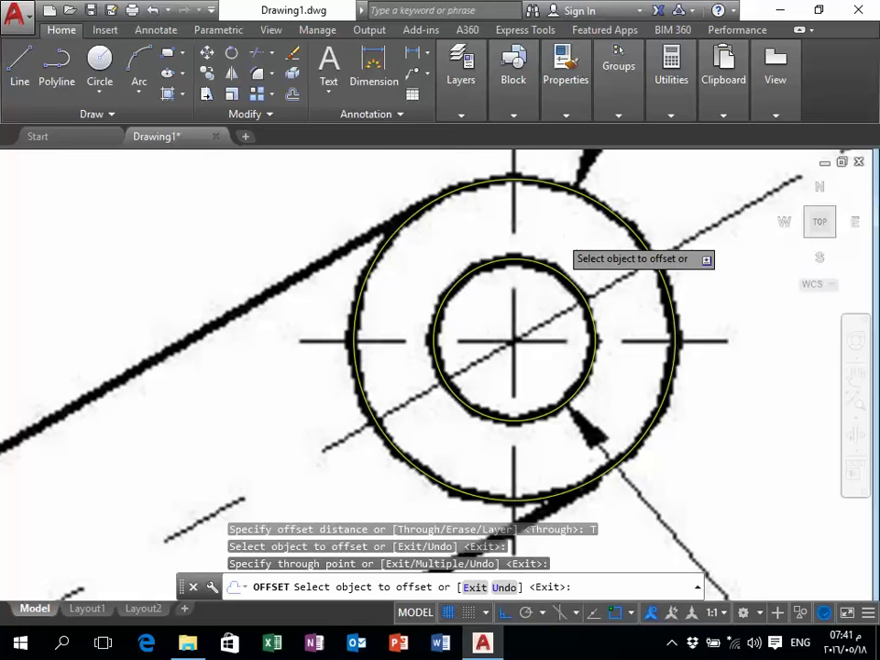
text(u)
key(Return)
key(Escape)
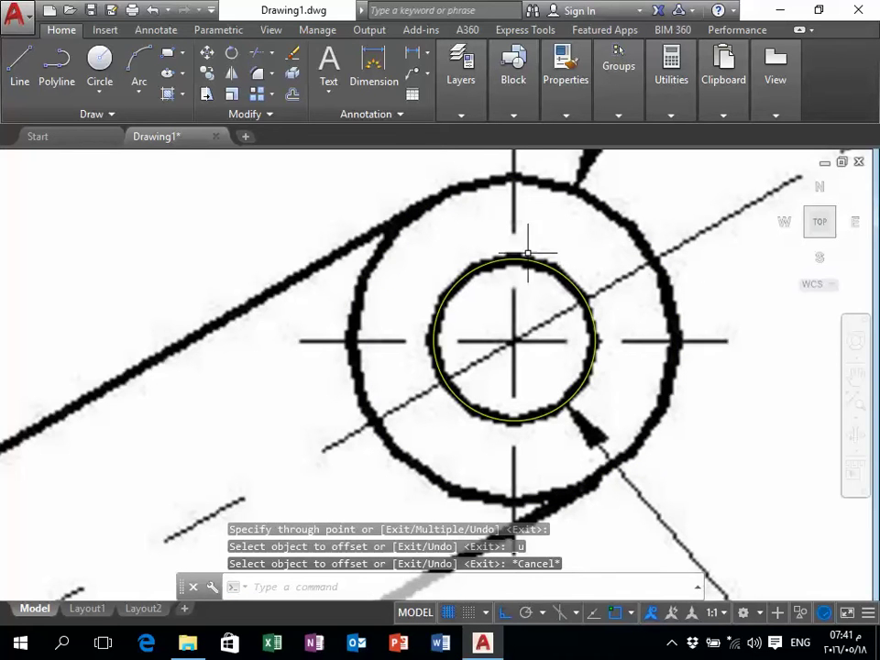
click(100, 64)
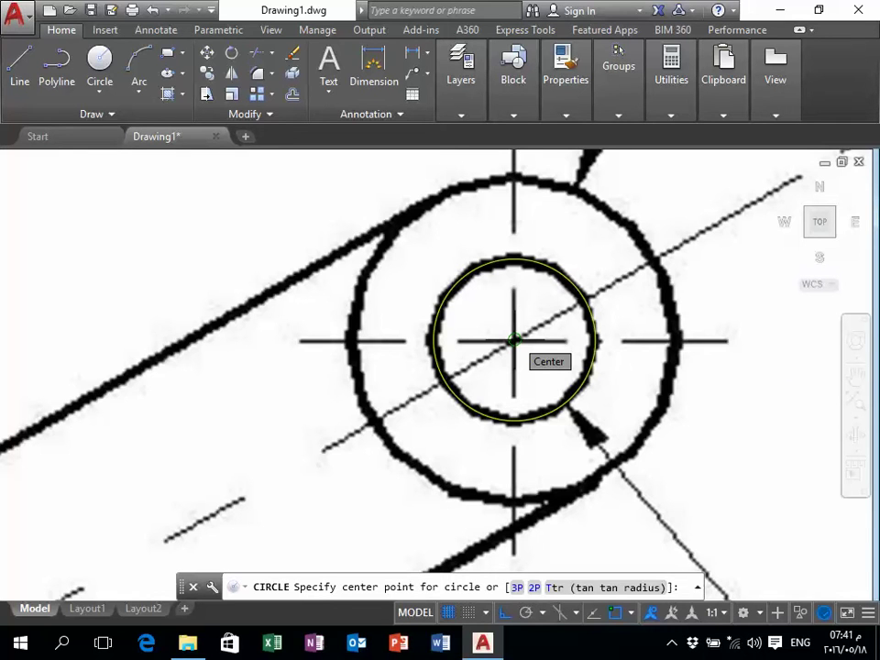
click(631, 613)
click(630, 614)
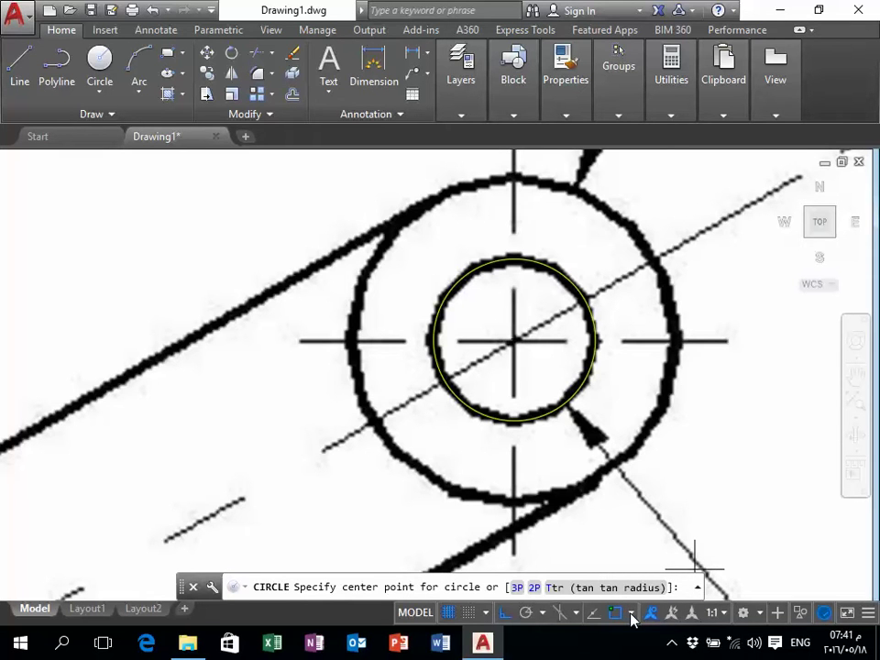
click(630, 614)
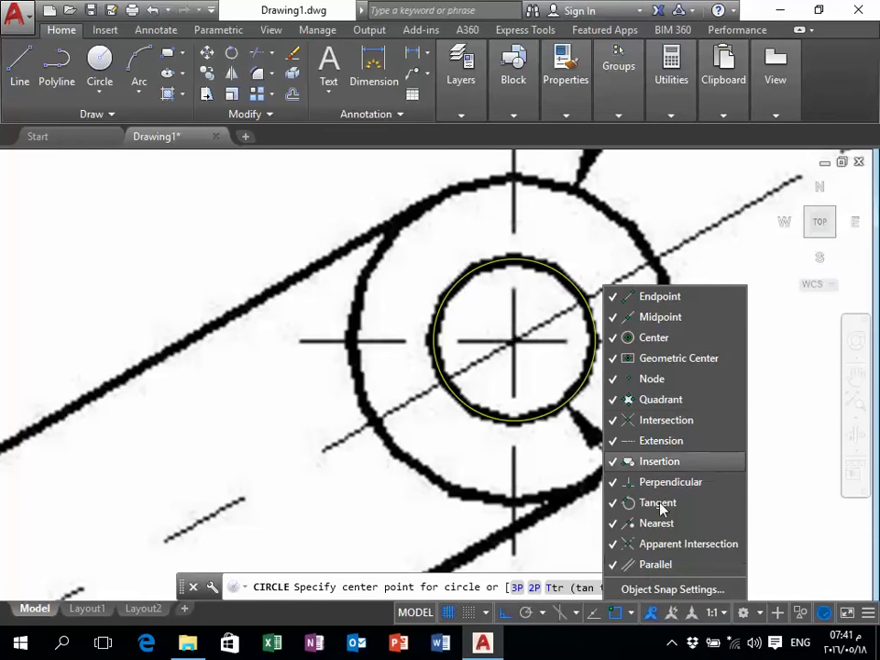
click(654, 590)
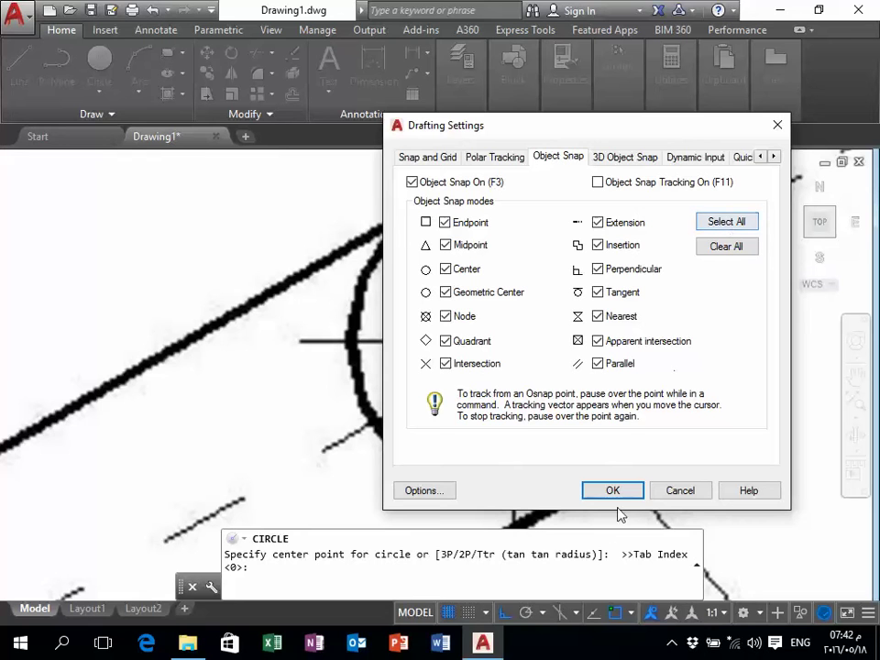
click(611, 493)
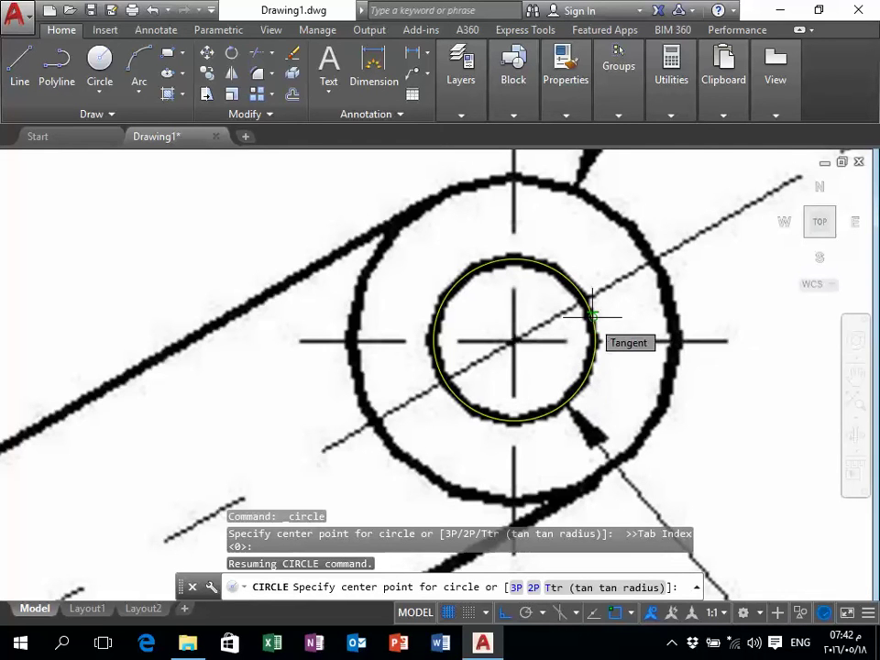
- Draw a circle centred on the hole centre with its radius reaching the boss's outer ring
click(514, 341)
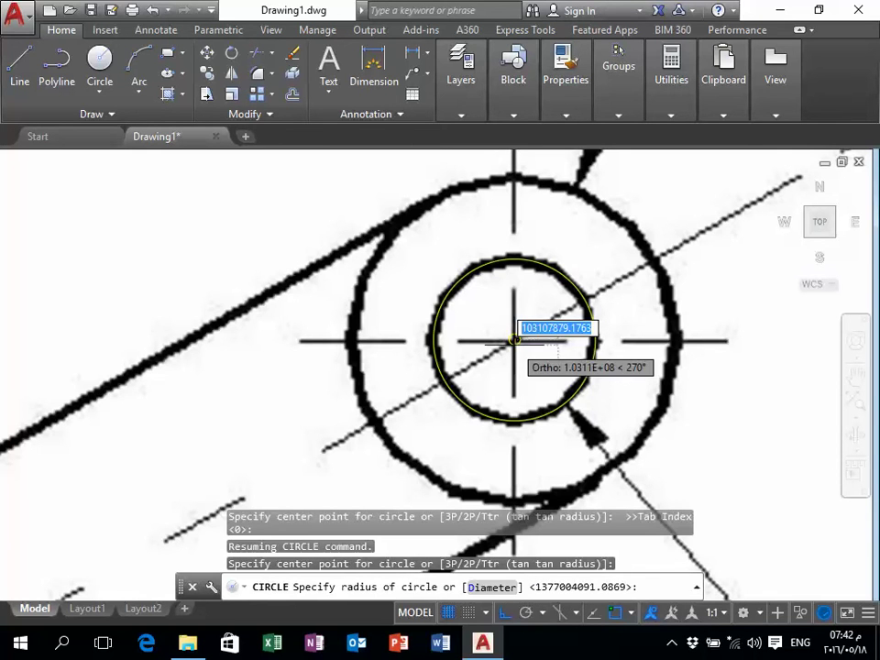
click(514, 176)
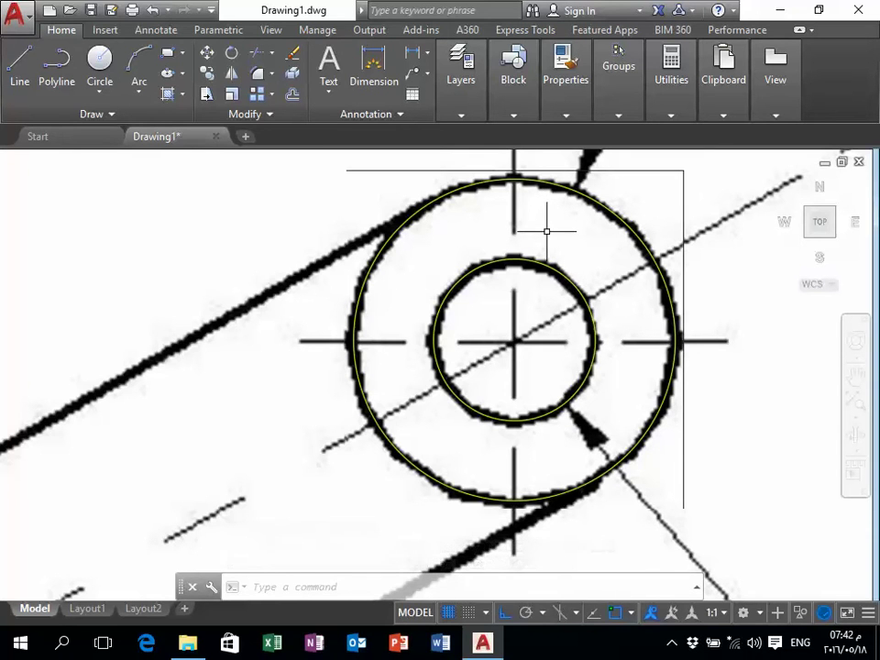
scroll(566, 204, down, 3)
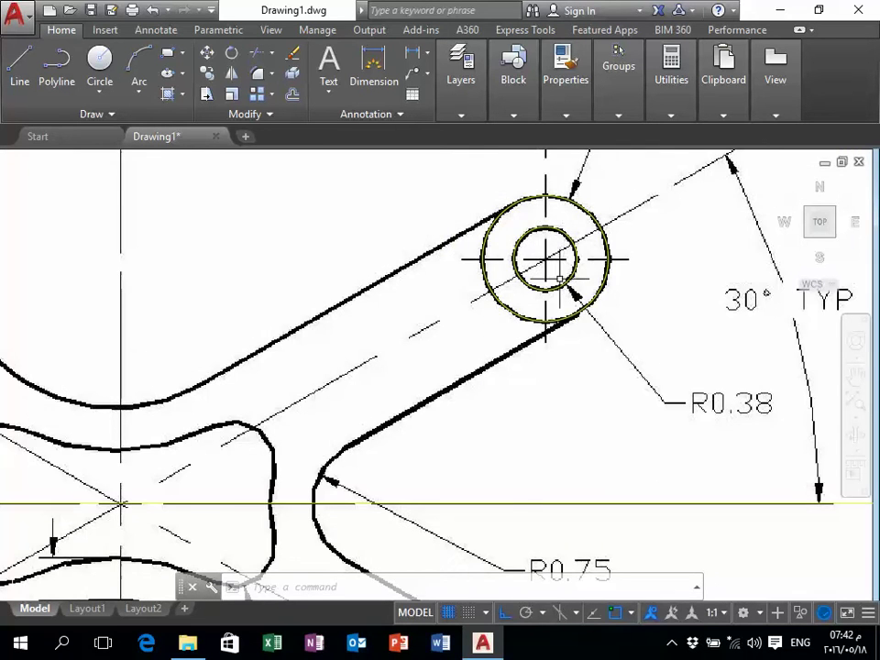
scroll(586, 289, down, 2)
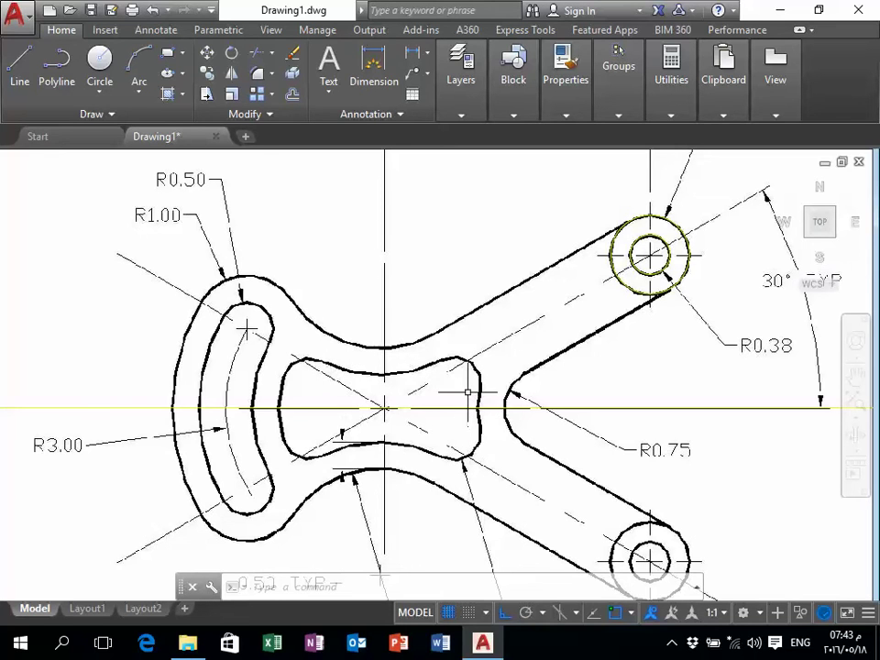
- Start a polyline on the boss's outer circle with Ortho off, aimed along the arm's upper edge
click(57, 64)
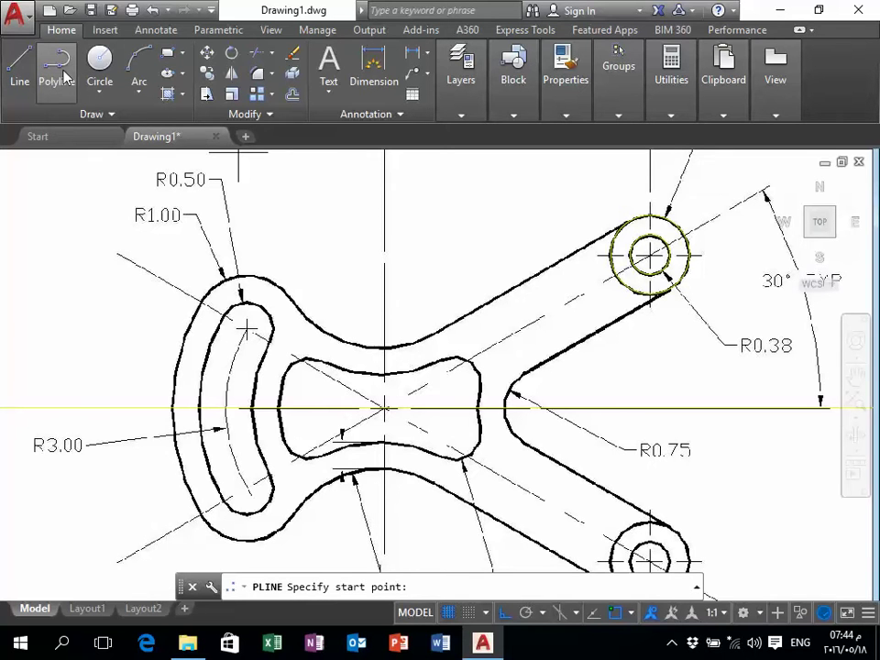
click(64, 77)
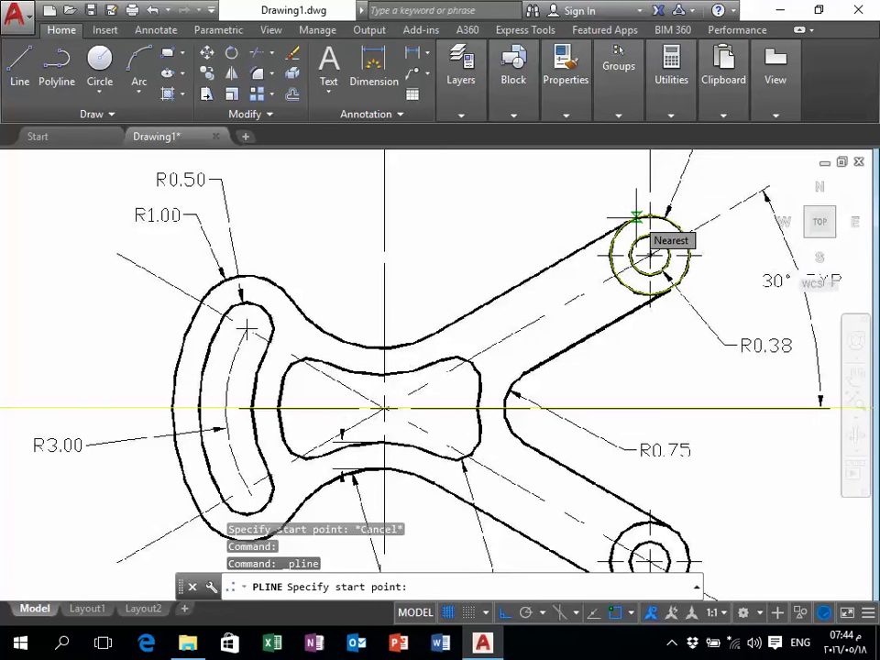
scroll(637, 220, up, 8)
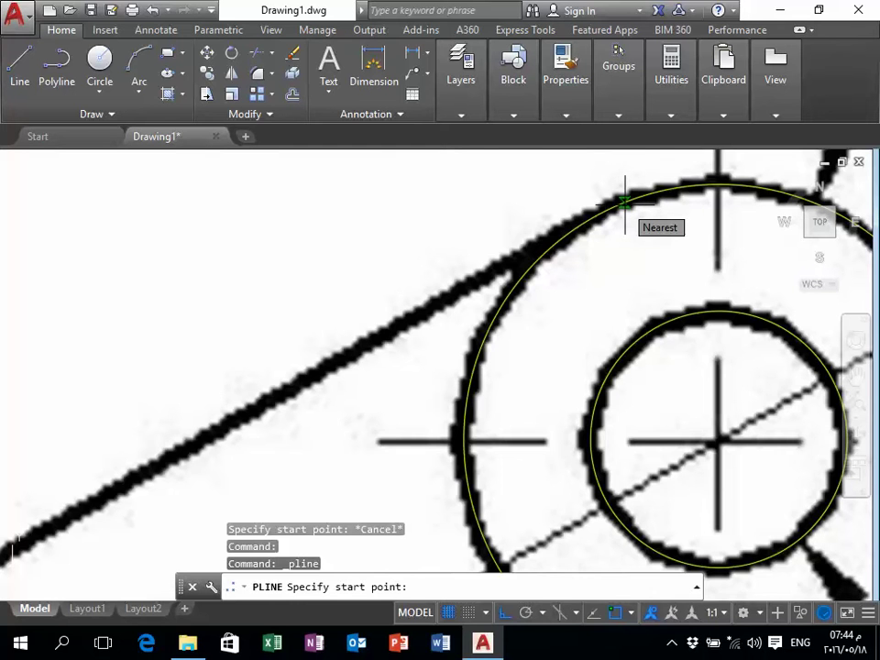
click(626, 203)
scroll(625, 202, down, 5)
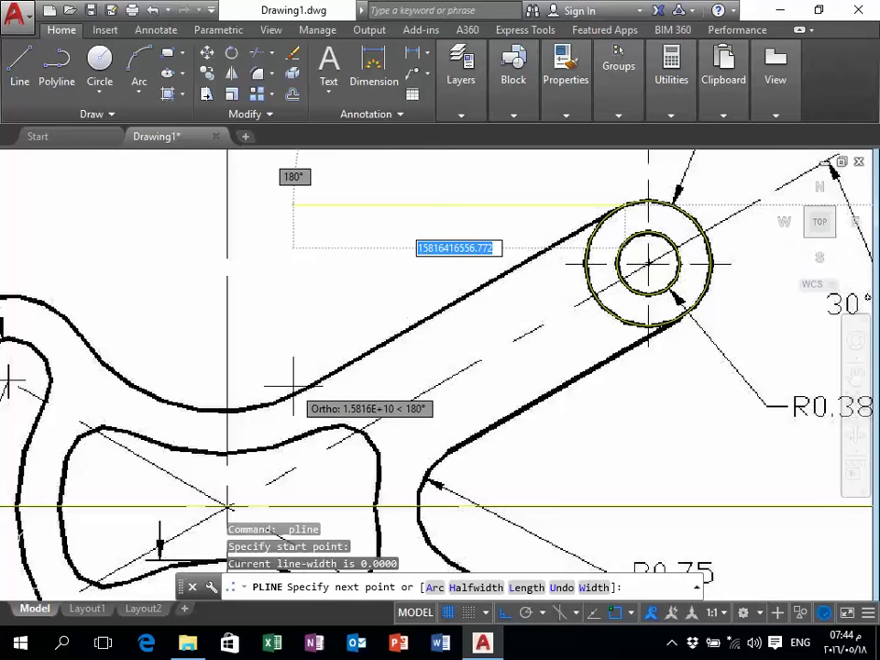
click(500, 613)
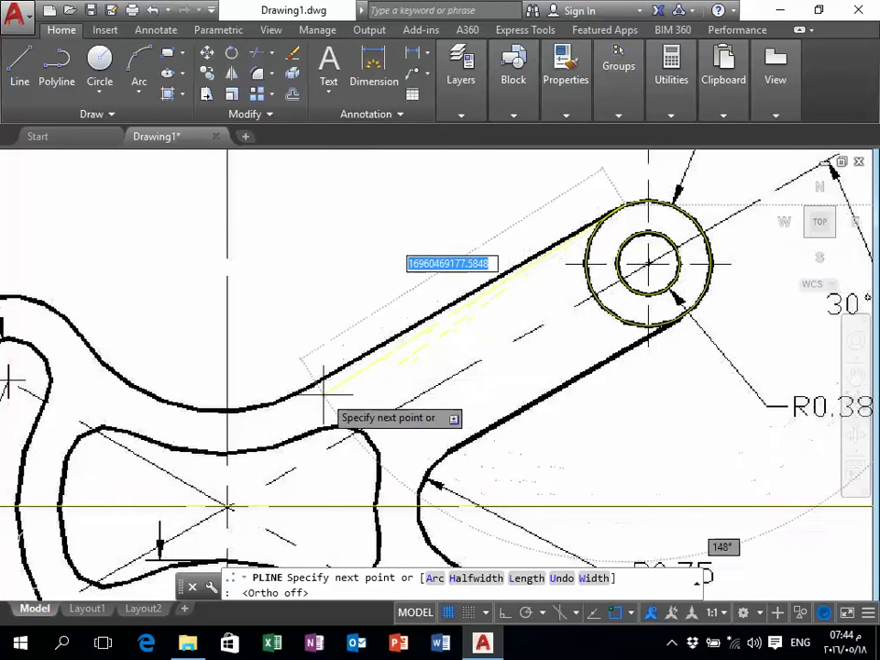
middle_drag(303, 390, 472, 375)
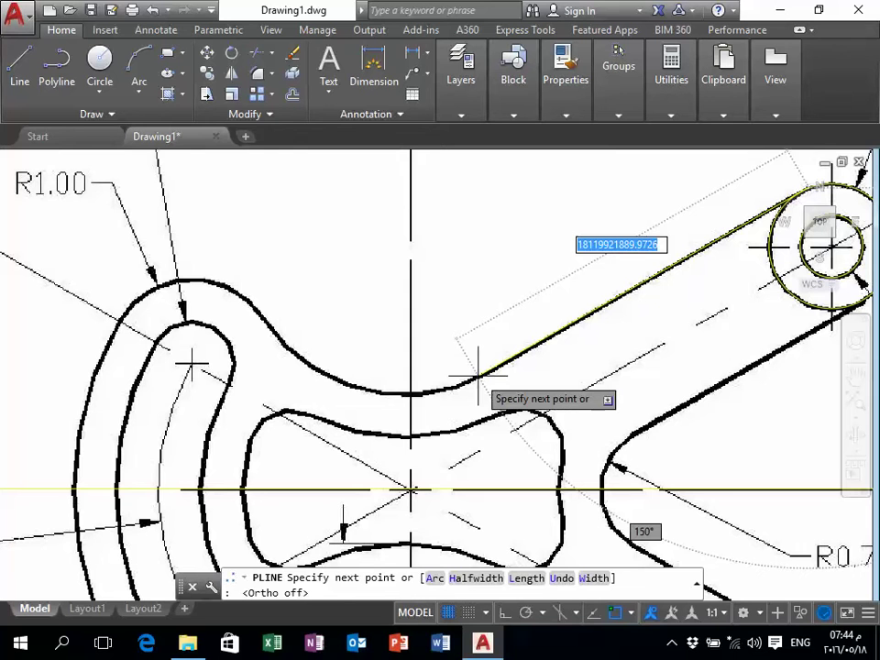
- Trace the arm's straight upper edge to the neck, then switch to Arc with Direction
click(479, 374)
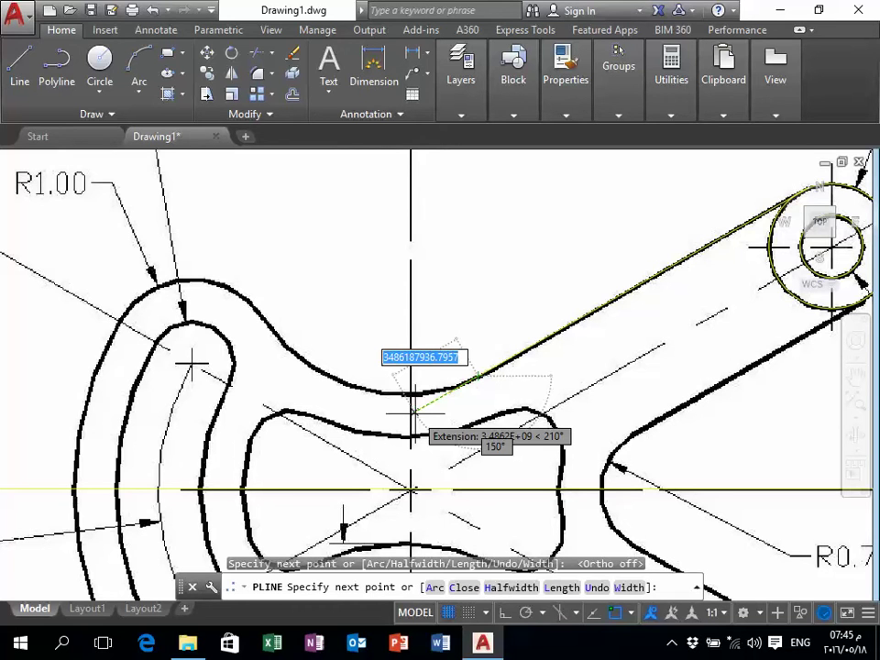
text(a)
key(Return)
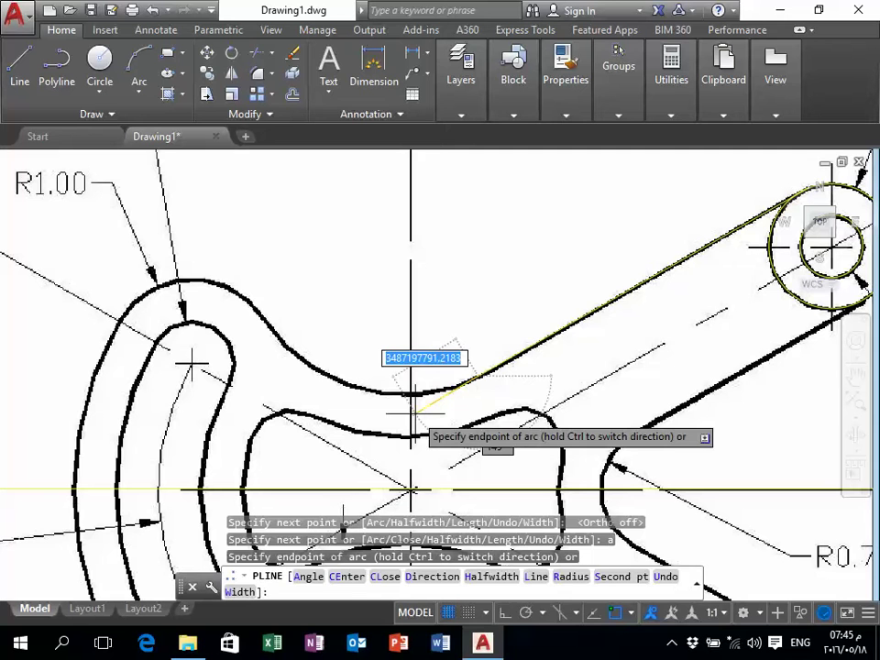
text(d)
key(Return)
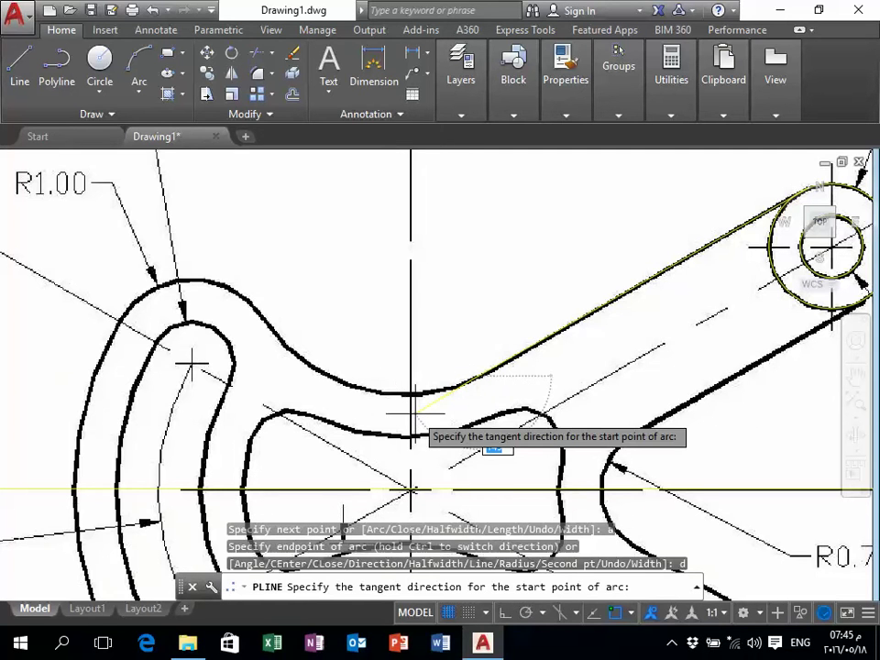
- Set the arc's start tangent along the neck's curve toward the left lobe
scroll(419, 417, up, 1)
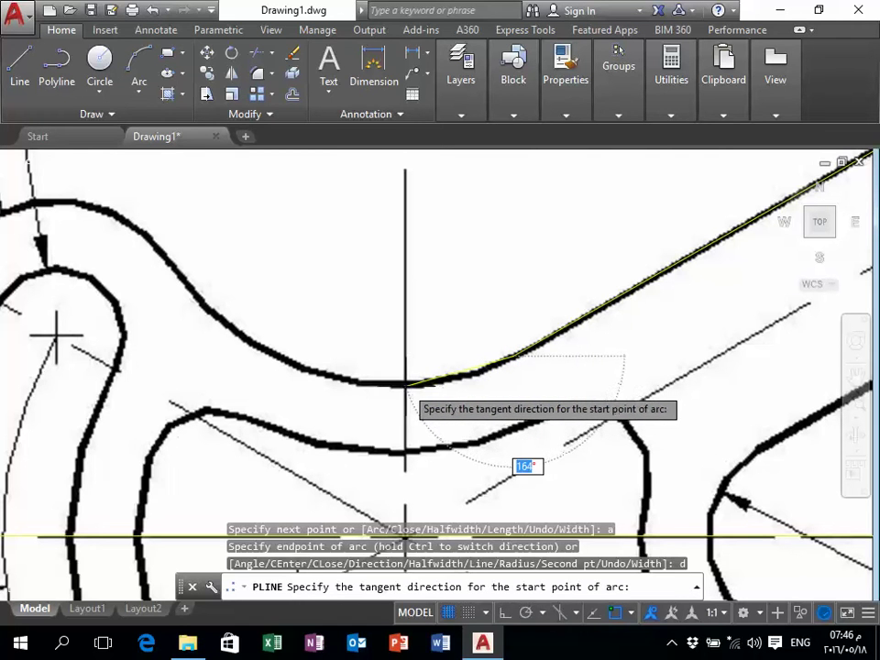
click(406, 385)
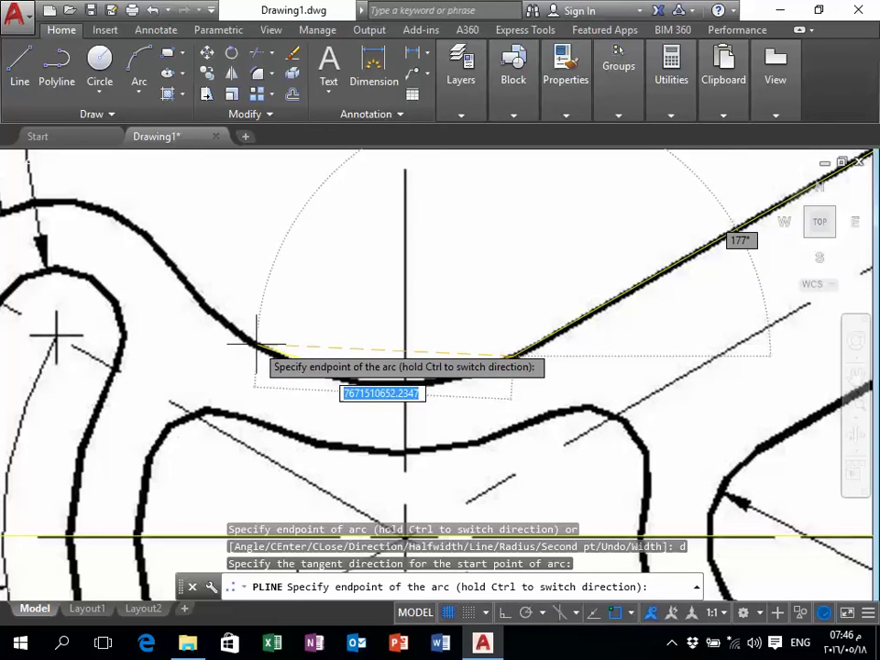
- Close the neck arc at its bottom, then add a tangent arc up onto the left lobe's outline
click(257, 346)
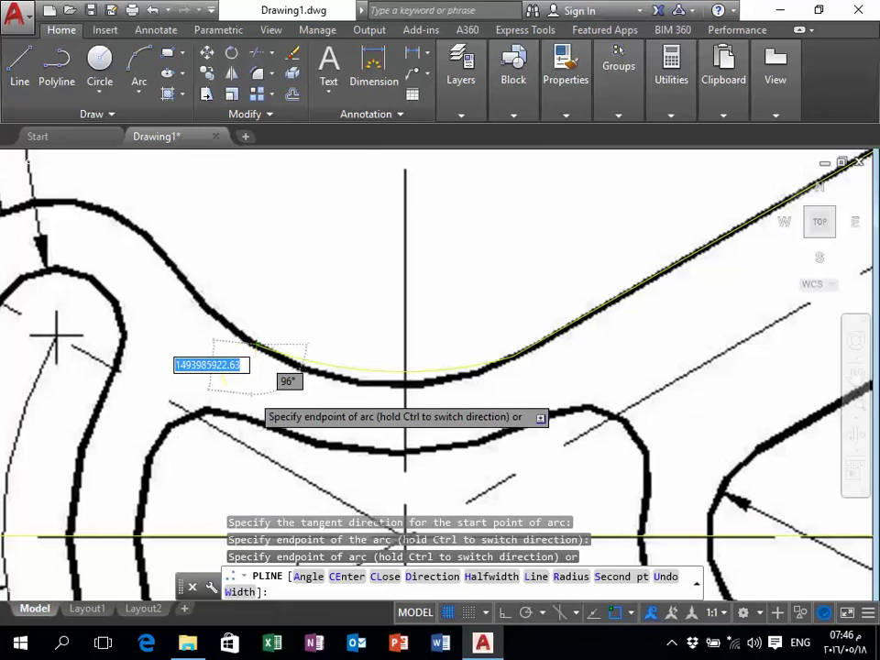
middle_drag(251, 396, 416, 404)
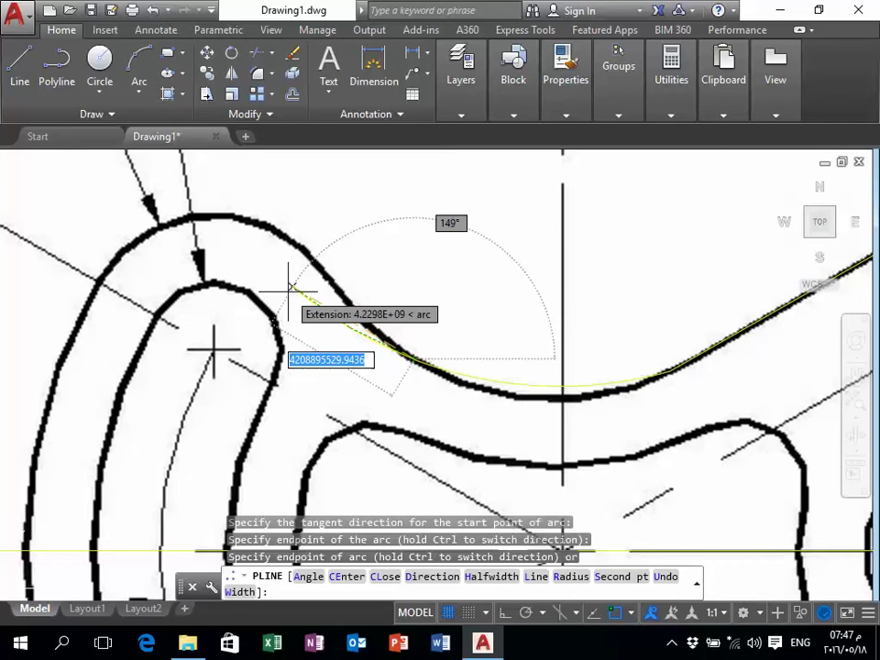
text(d)
key(Return)
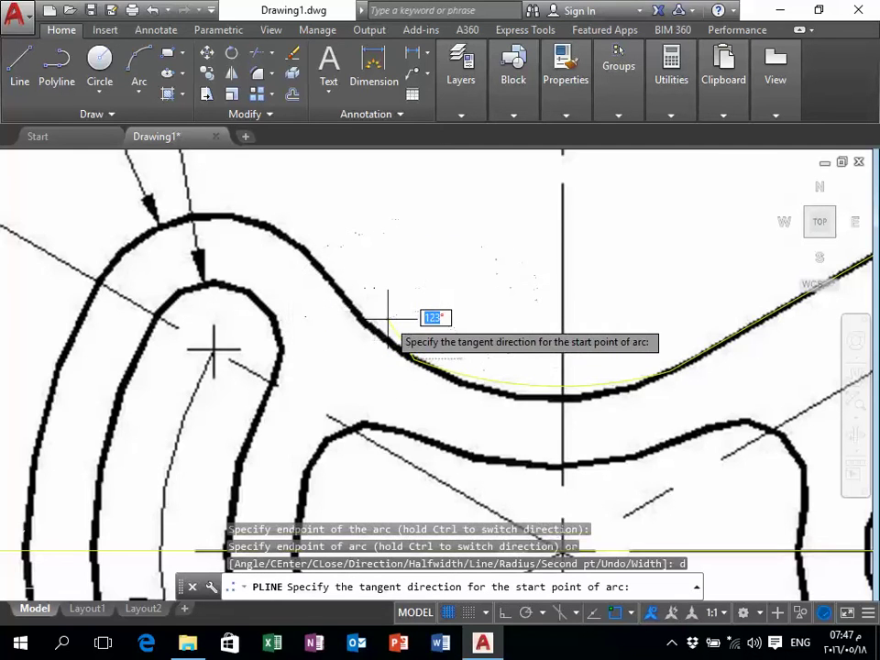
scroll(378, 321, up, 2)
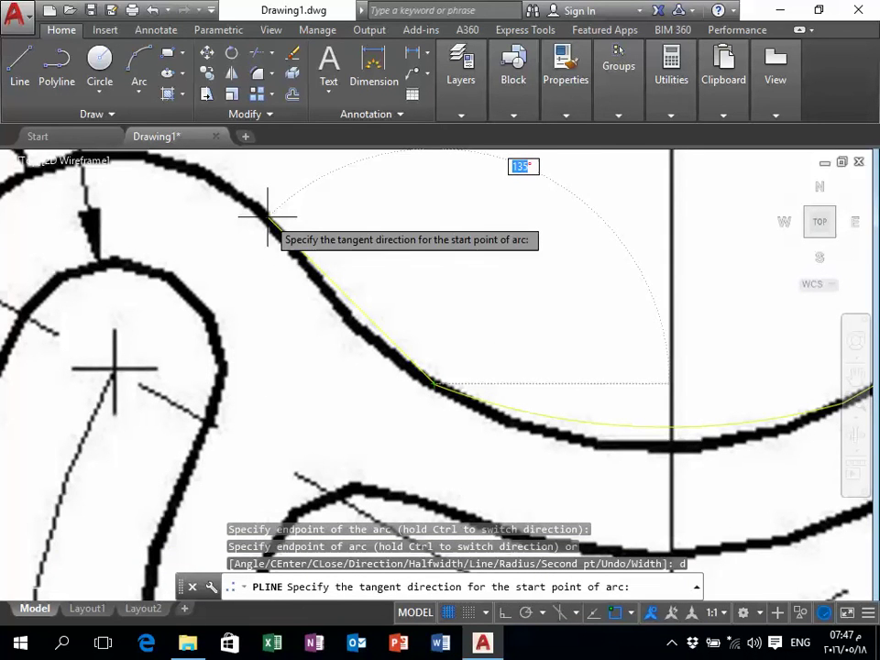
click(339, 311)
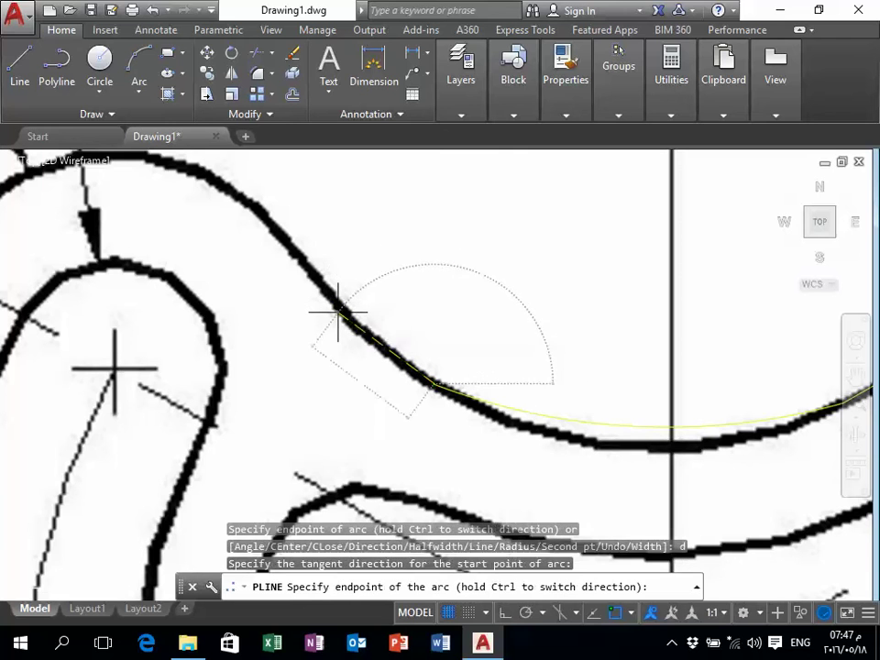
click(267, 218)
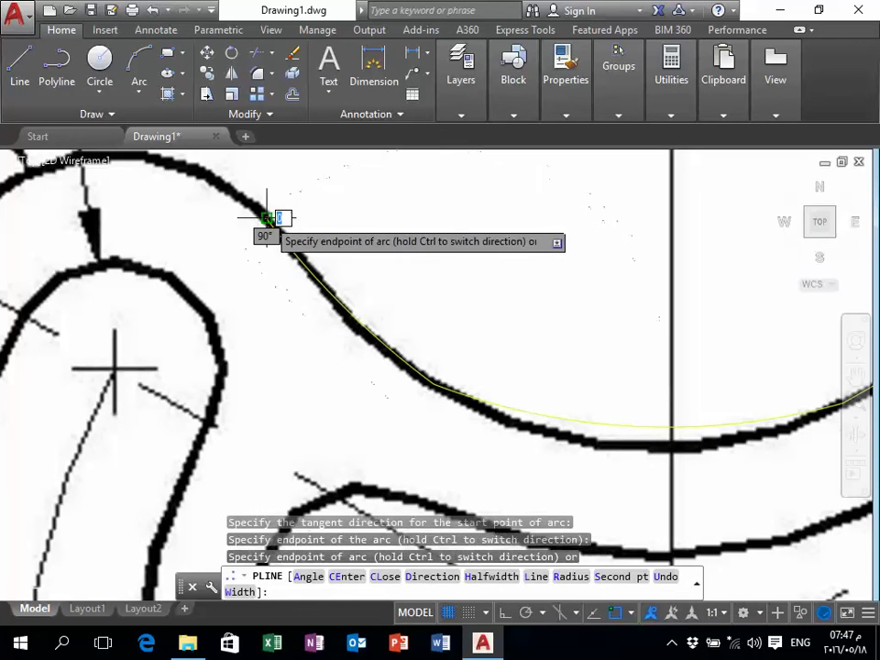
middle_drag(267, 218, 492, 266)
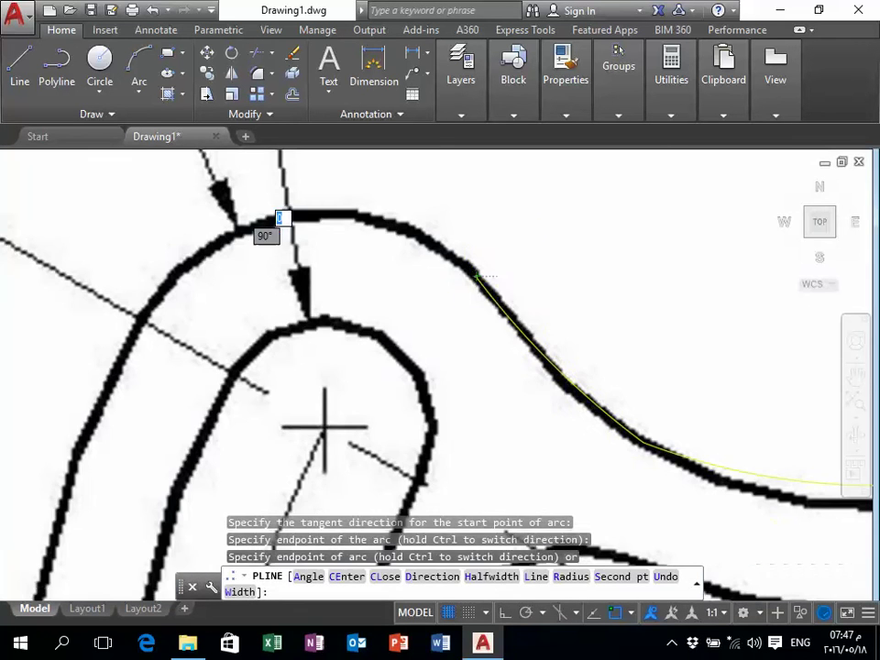
- Add tangent arcs across the top of the left lobe (start direction about 159°) and down its left side
text(d)
key(Return)
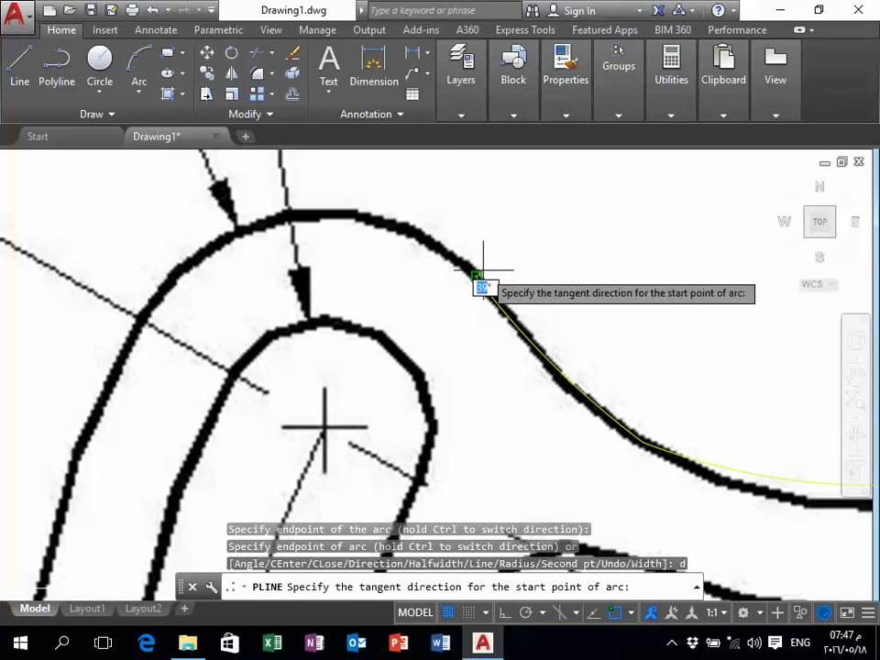
click(314, 212)
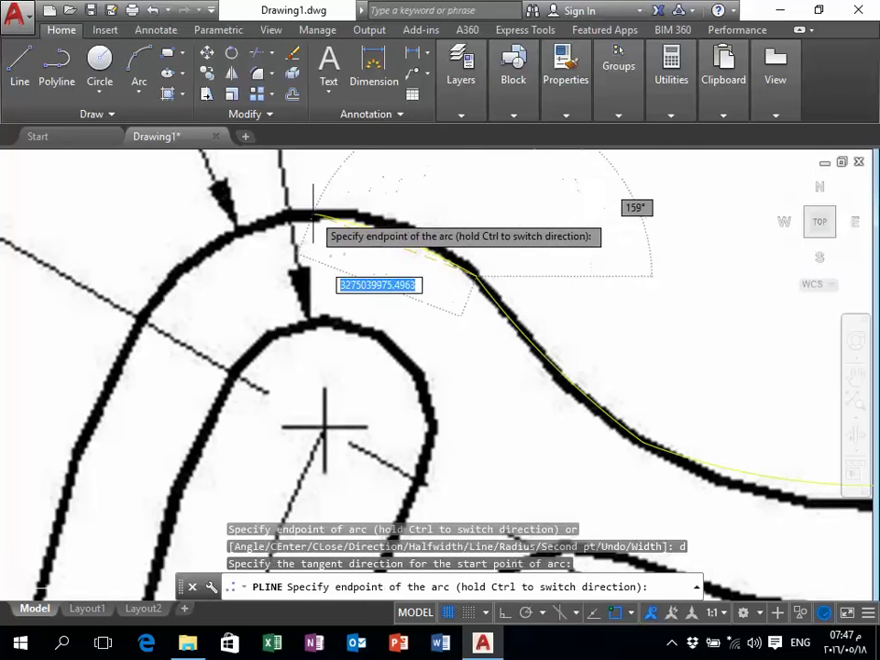
click(291, 220)
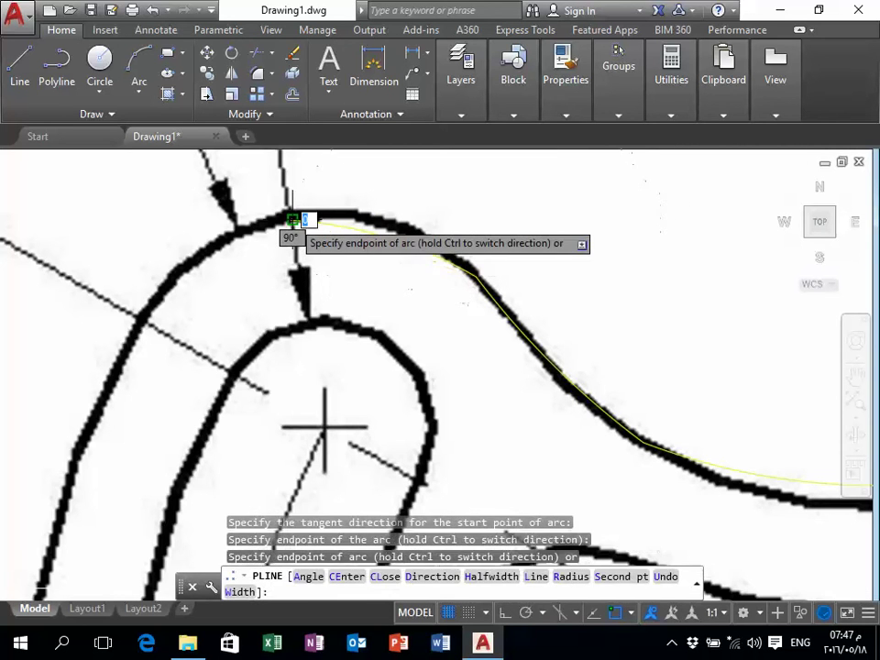
text(d)
key(Return)
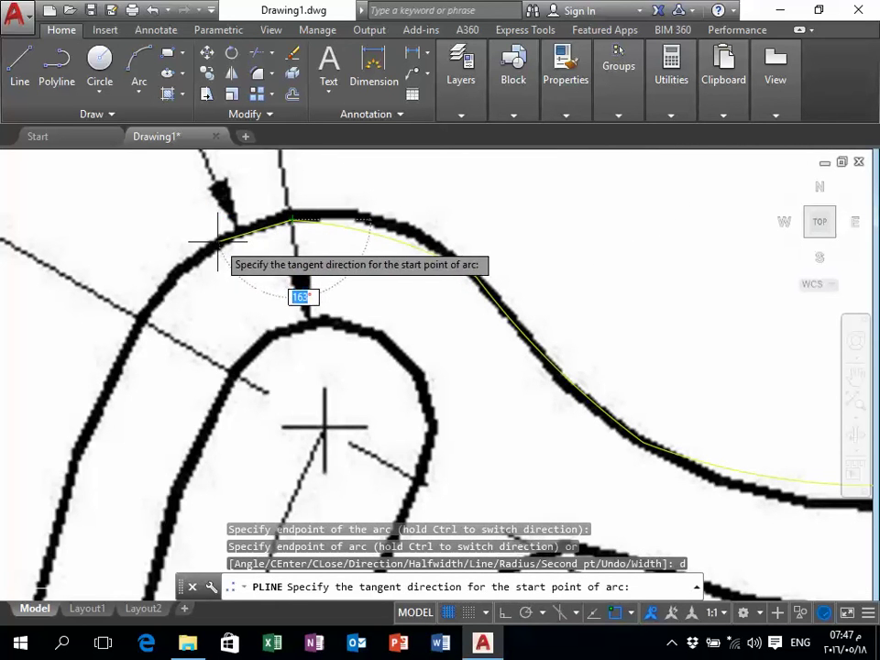
click(219, 243)
click(137, 319)
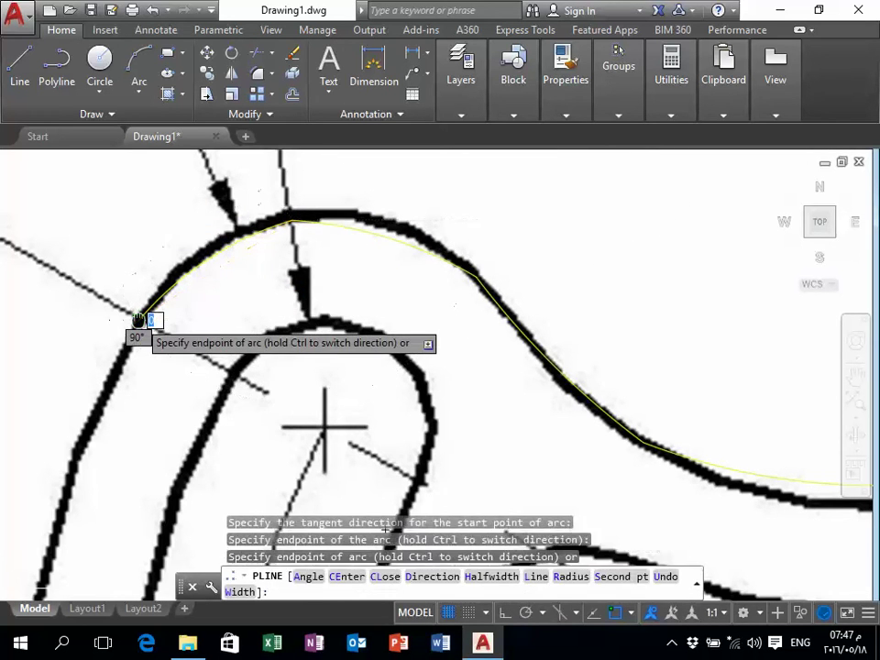
- Draw the last tangent arc down to the horizontal centre line and end the polyline
scroll(305, 220, down, 1)
scroll(295, 294, down, 1)
scroll(275, 303, down, 1)
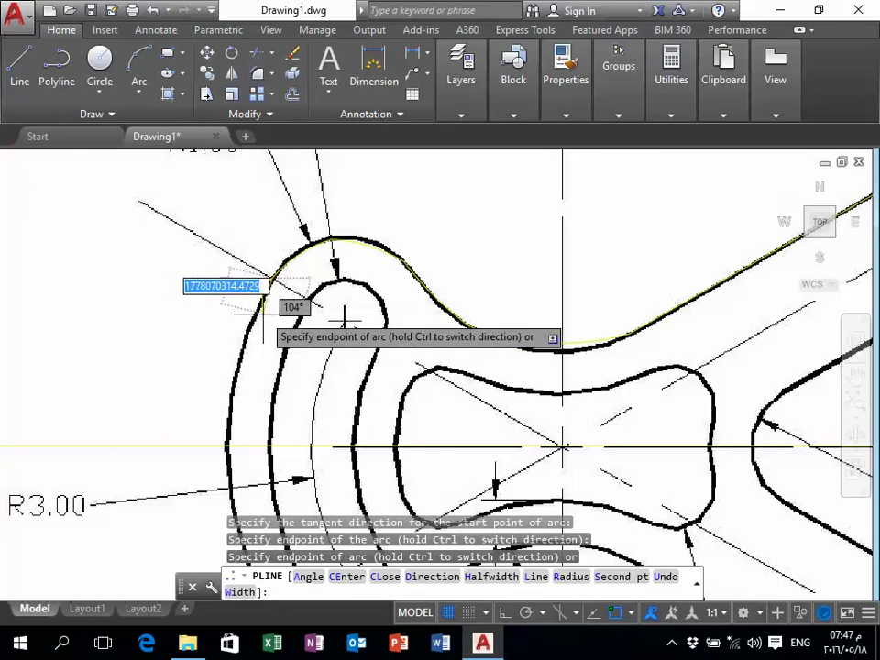
text(d)
key(Return)
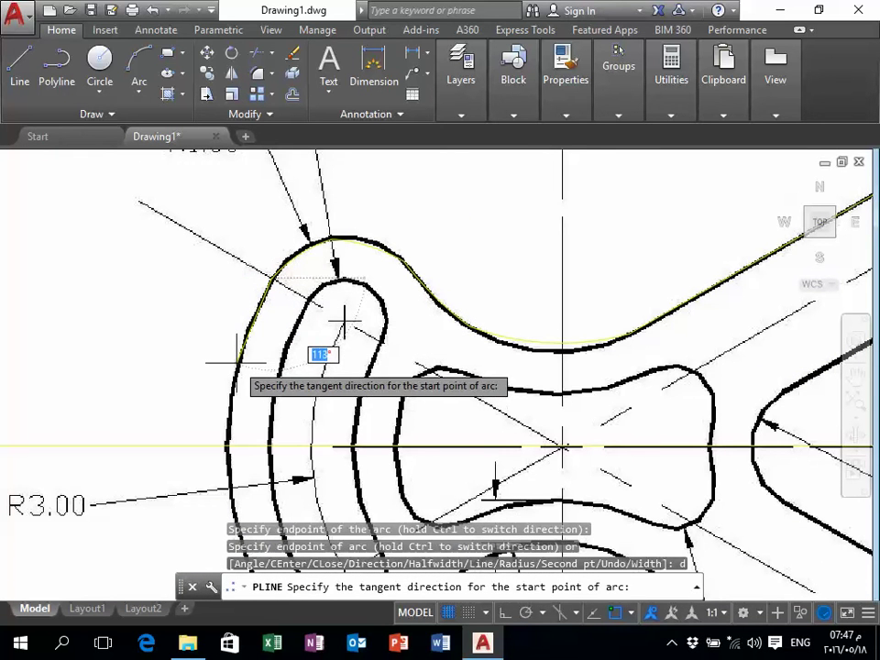
click(343, 320)
click(227, 446)
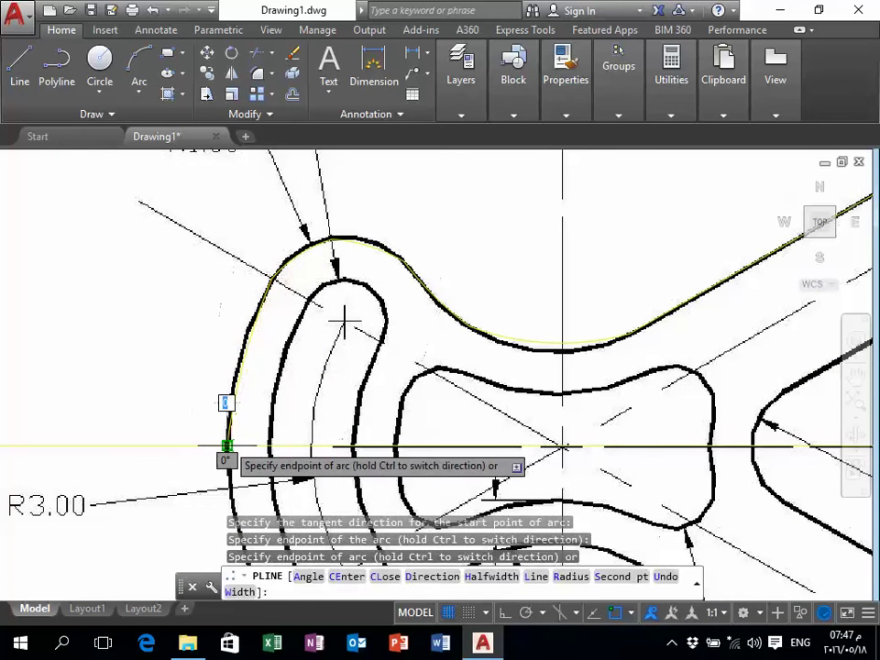
key(Escape)
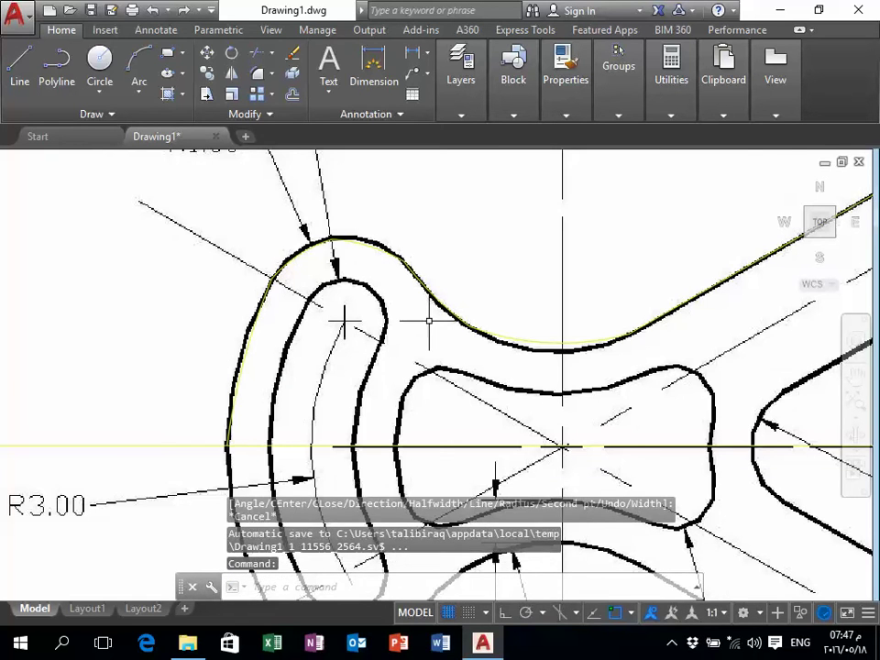
- Select the traced yellow polyline and pan along it to inspect its bottom curve against the reference
scroll(342, 300, down, 2)
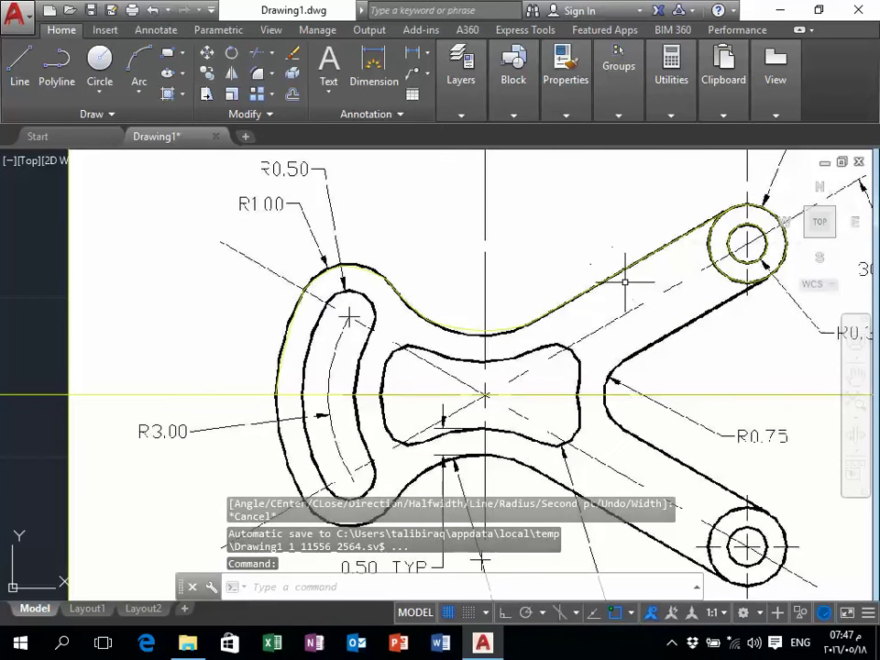
scroll(545, 339, up, 3)
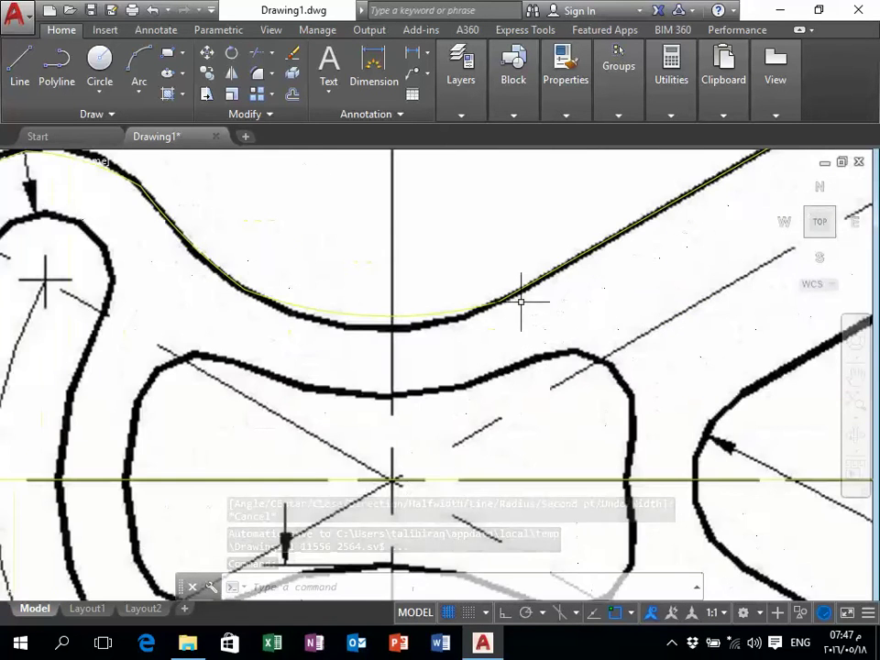
scroll(521, 299, up, 3)
scroll(511, 315, down, 5)
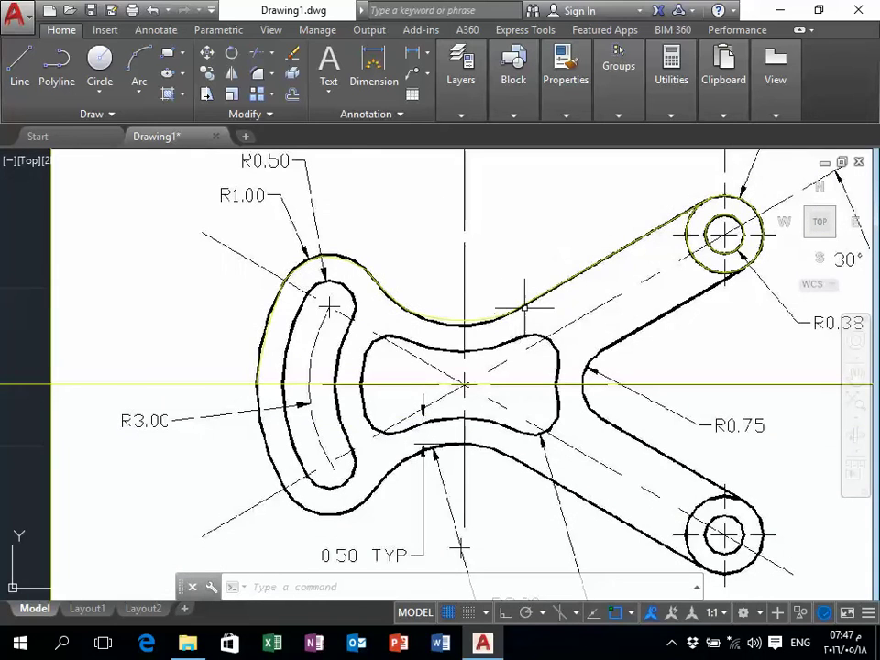
click(524, 300)
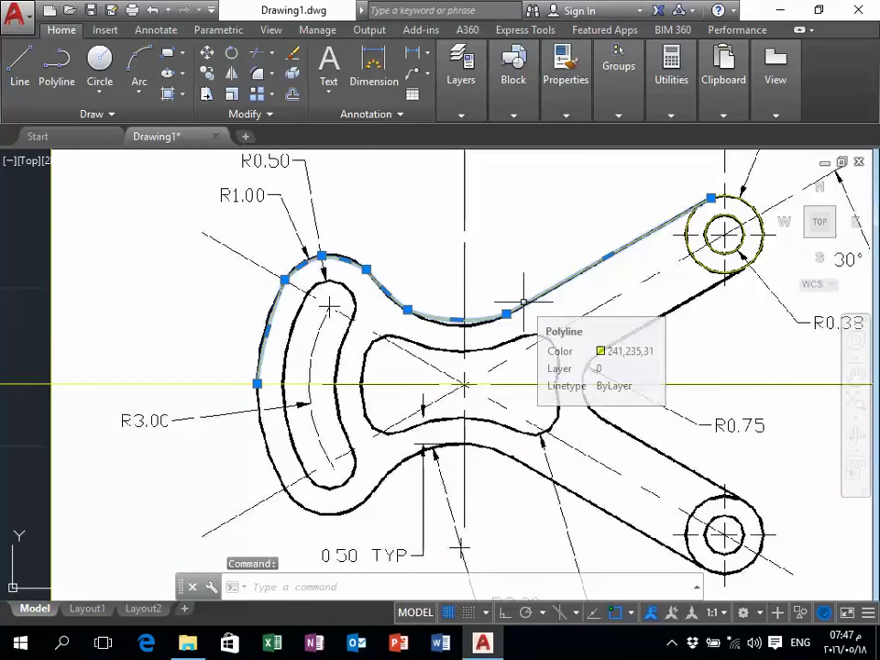
mouse_move(523, 303)
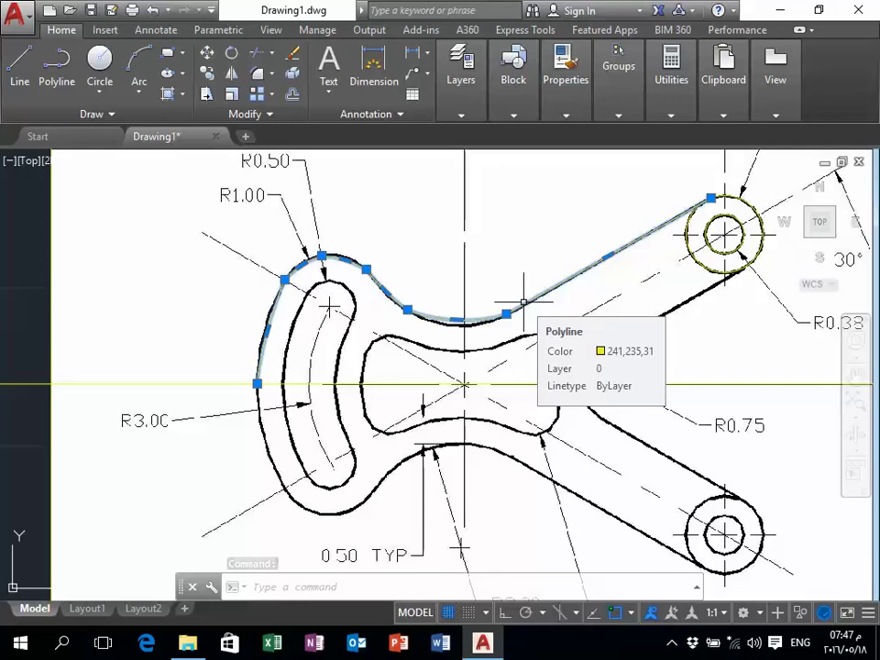
scroll(598, 262, up, 3)
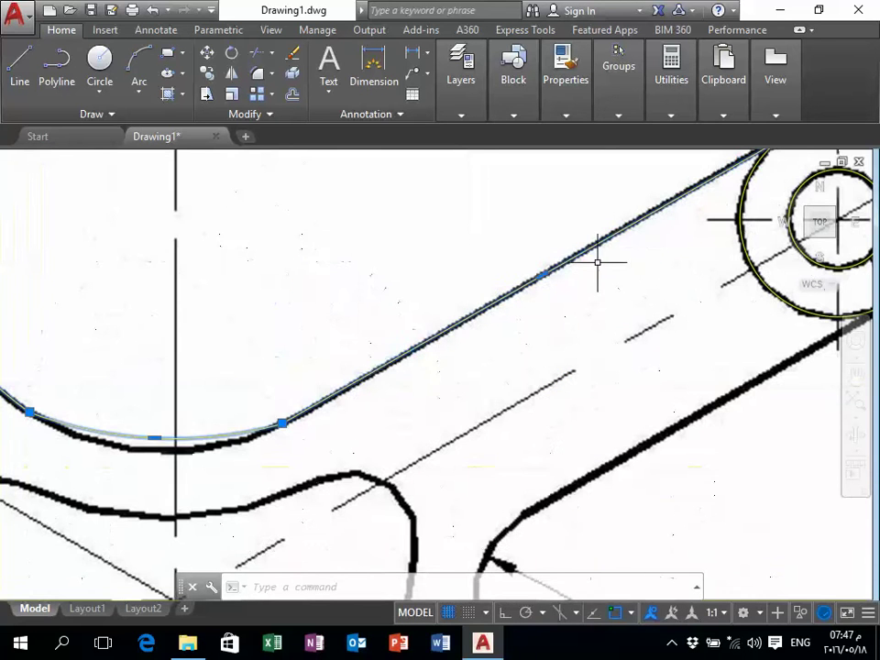
middle_drag(463, 374, 655, 355)
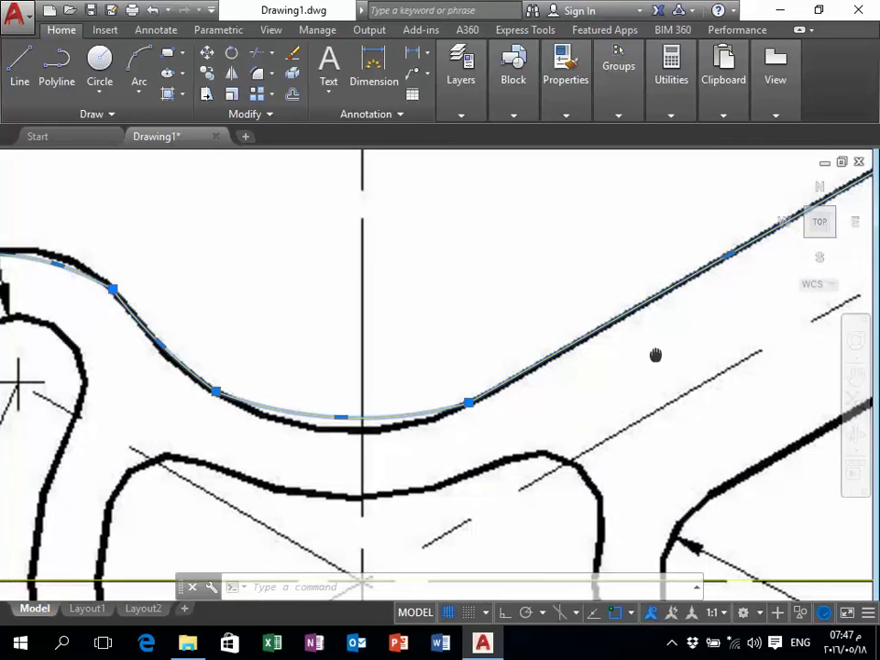
middle_drag(508, 429, 697, 391)
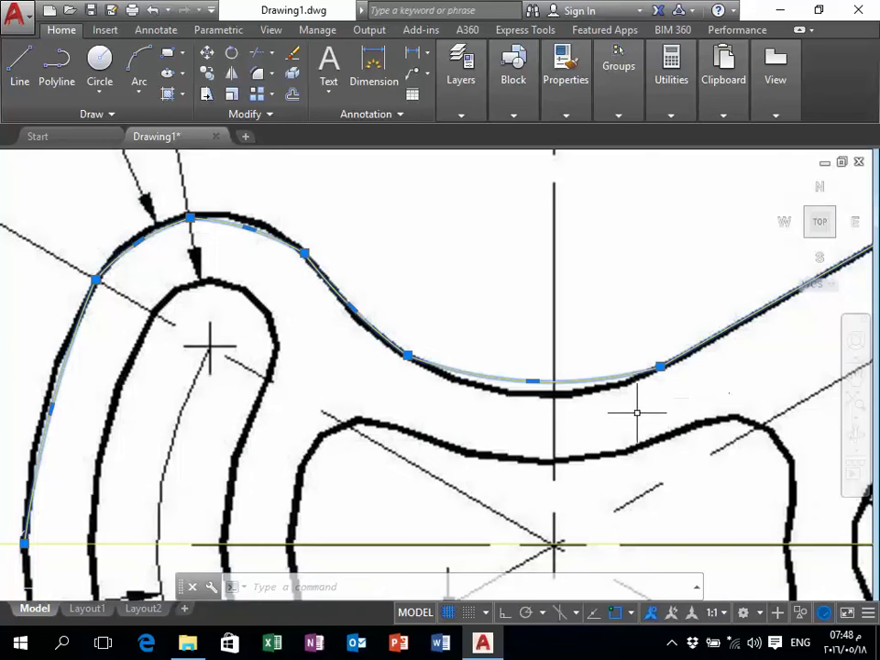
scroll(610, 424, down, 2)
scroll(607, 406, up, 2)
scroll(601, 404, up, 3)
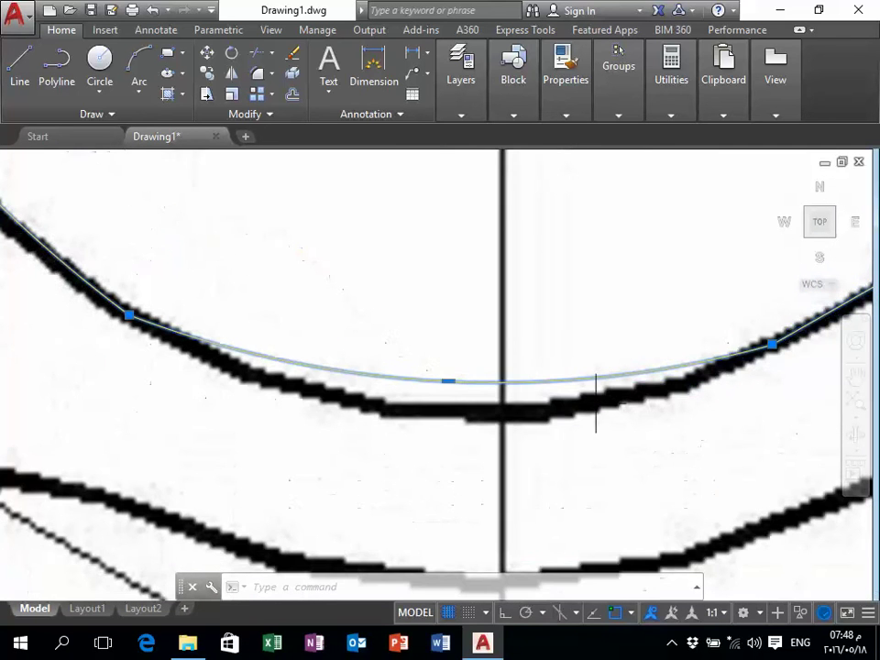
- Grip-stretch the bottom curve's right vertex and midpoint onto the thick black outline
click(772, 345)
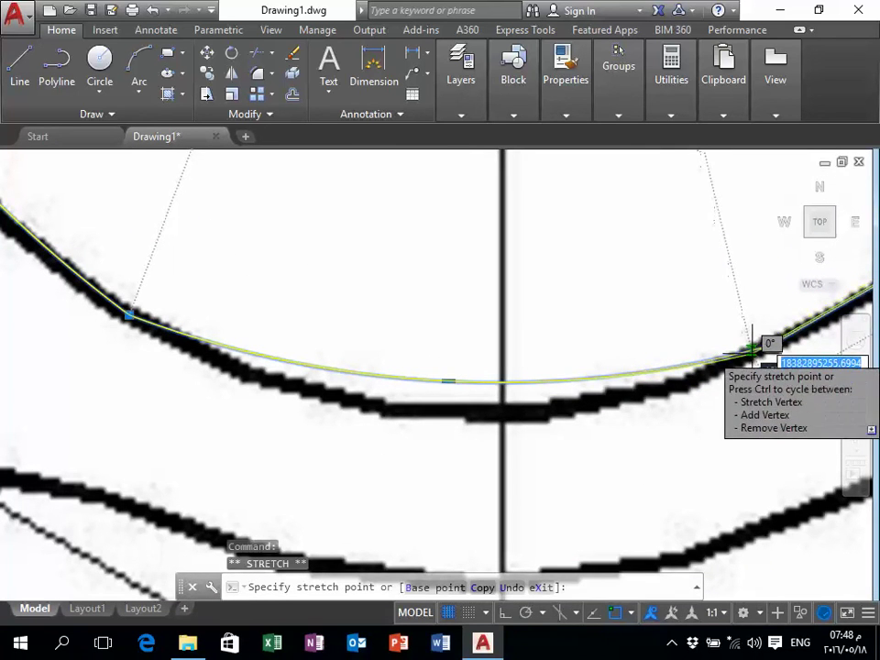
click(751, 350)
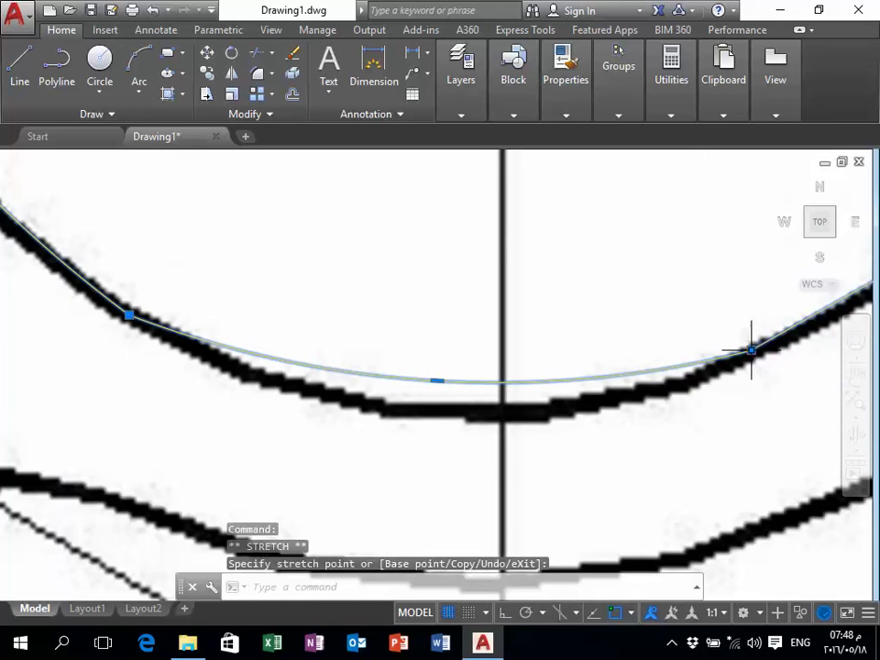
click(438, 380)
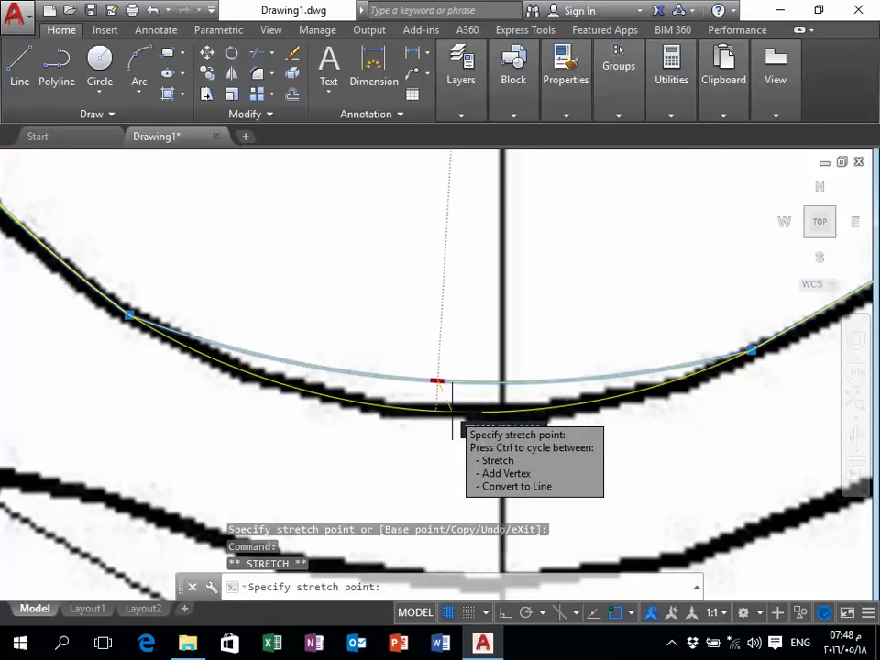
click(452, 410)
scroll(523, 409, down, 2)
scroll(525, 410, down, 2)
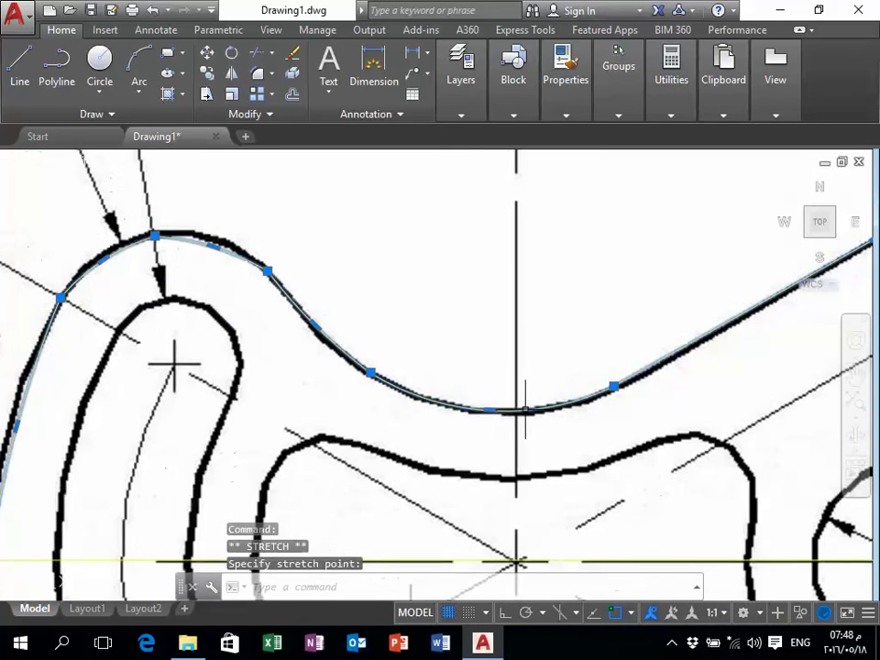
scroll(339, 368, up, 2)
scroll(330, 348, up, 1)
scroll(324, 334, up, 2)
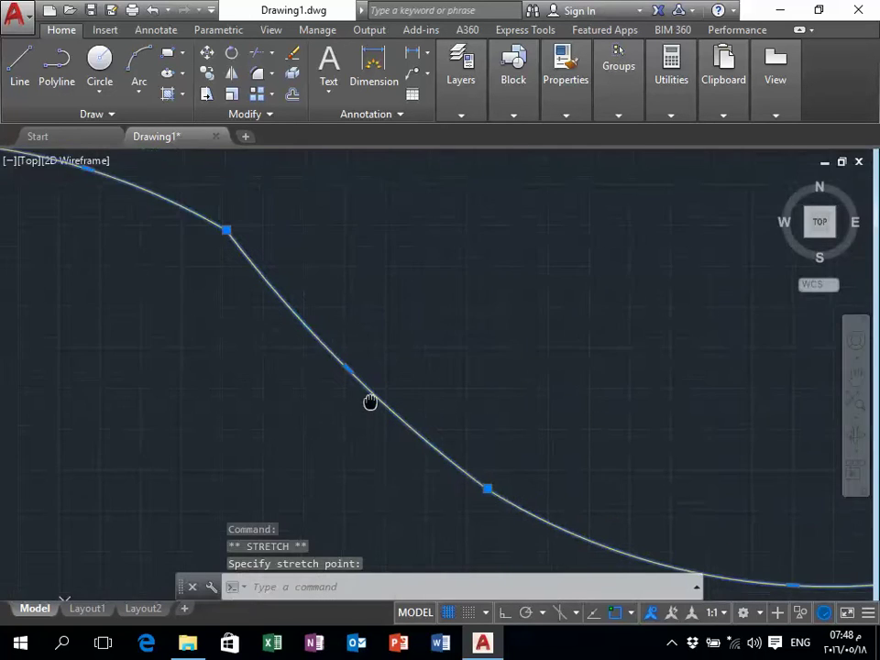
- Move the vertices on the steep part and the diagonal stretch onto the black outline
click(349, 370)
scroll(348, 370, up, 1)
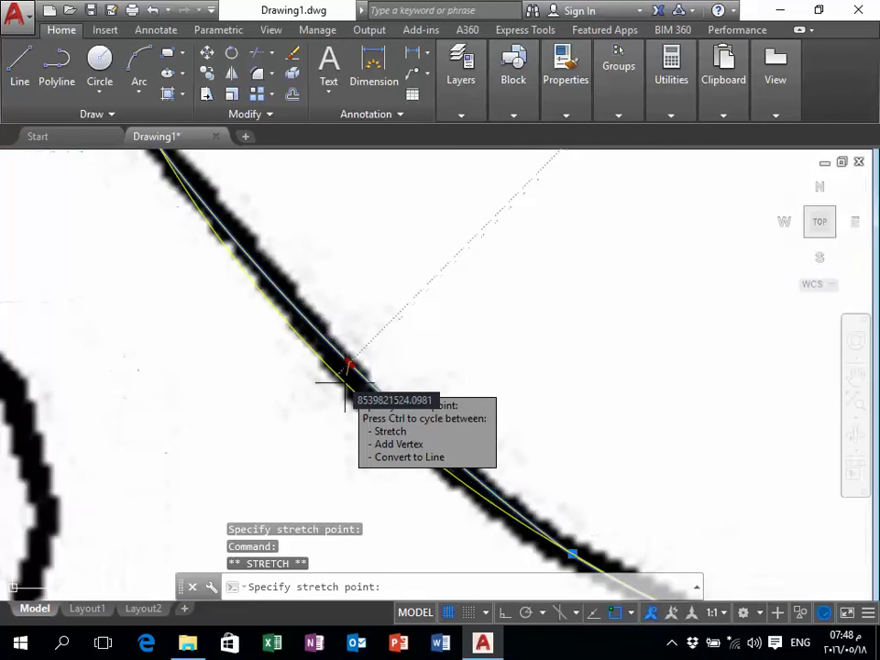
scroll(349, 376, up, 1)
click(349, 354)
scroll(349, 354, down, 3)
scroll(344, 314, up, 1)
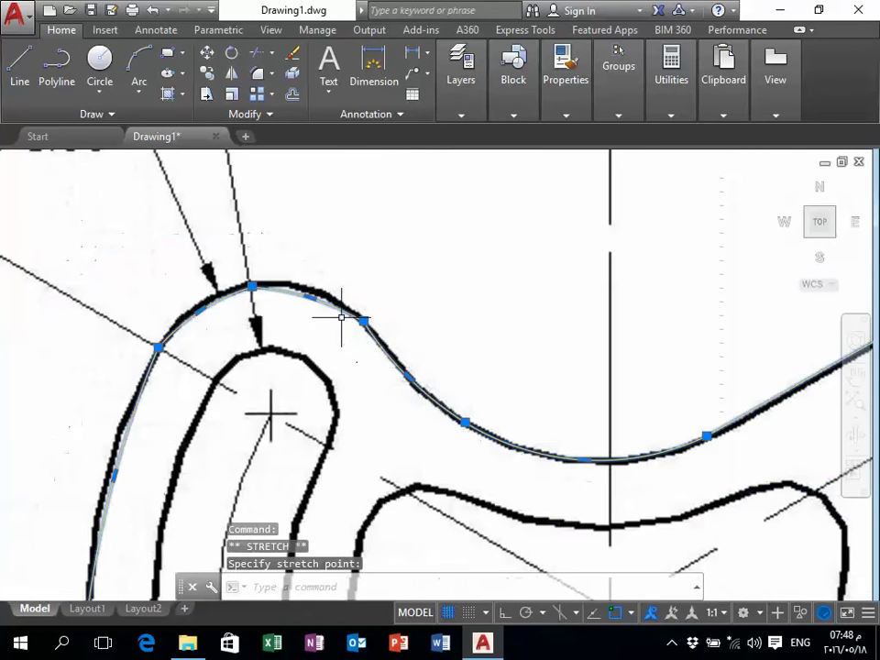
scroll(364, 330, up, 2)
scroll(370, 330, up, 2)
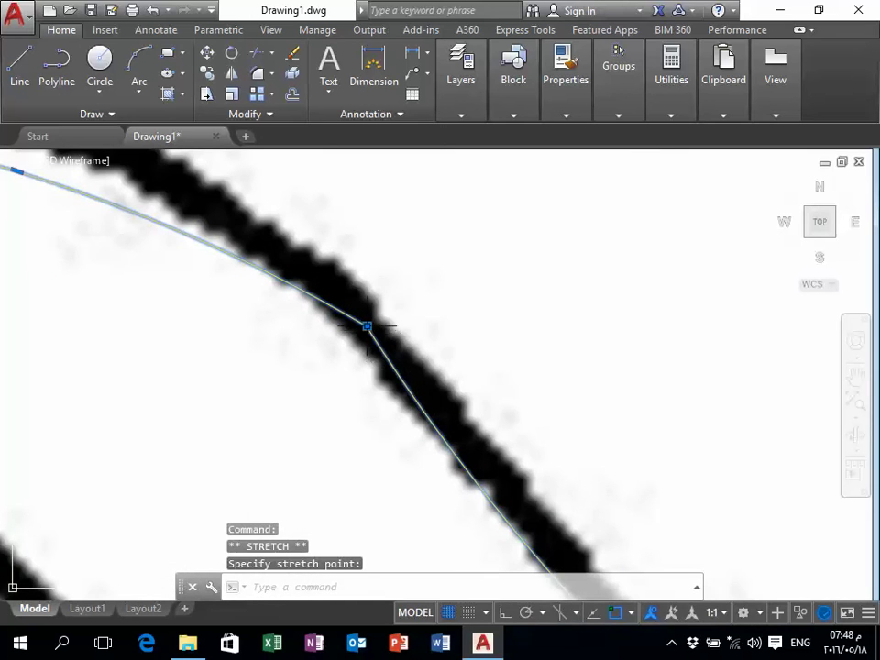
click(367, 327)
click(393, 367)
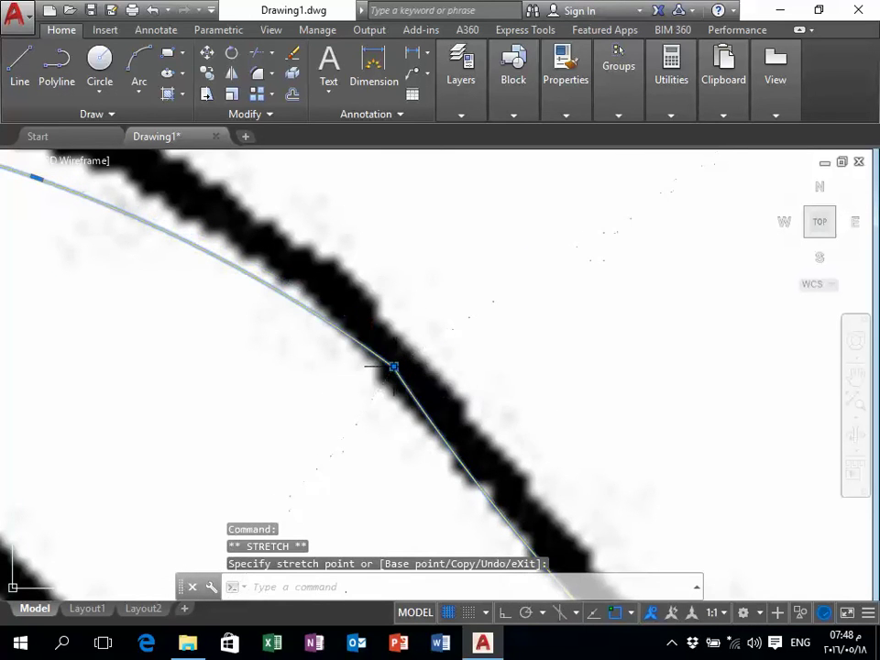
scroll(394, 367, down, 3)
scroll(278, 477, down, 2)
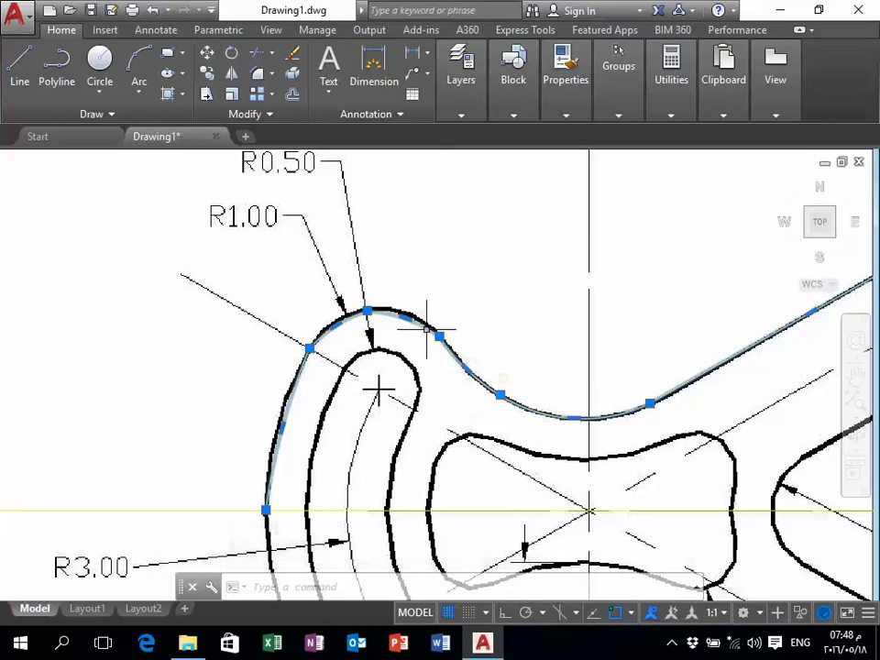
mouse_move(426, 327)
scroll(377, 389, up, 5)
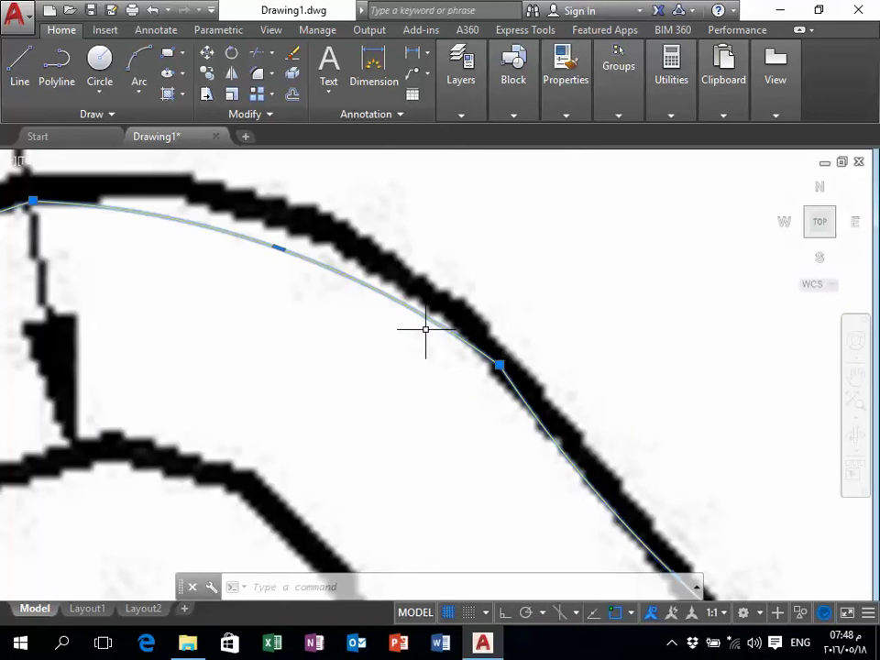
scroll(425, 328, down, 2)
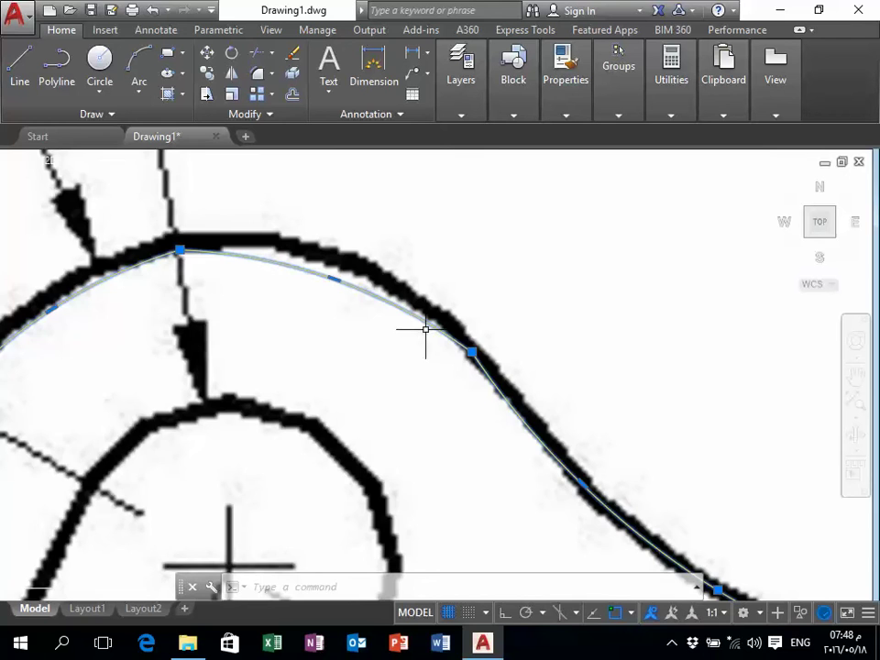
scroll(425, 328, up, 2)
scroll(428, 338, down, 2)
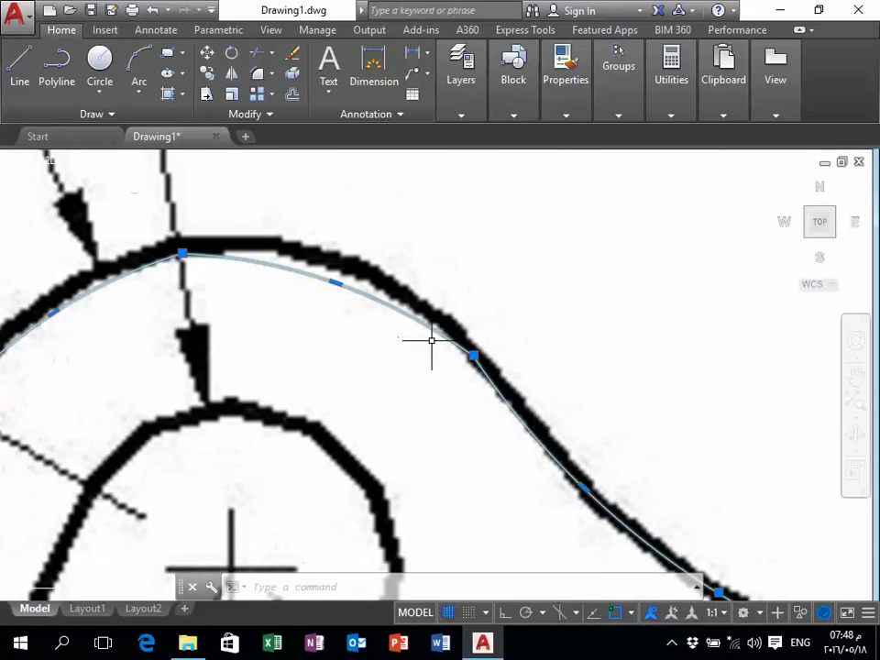
scroll(286, 278, up, 2)
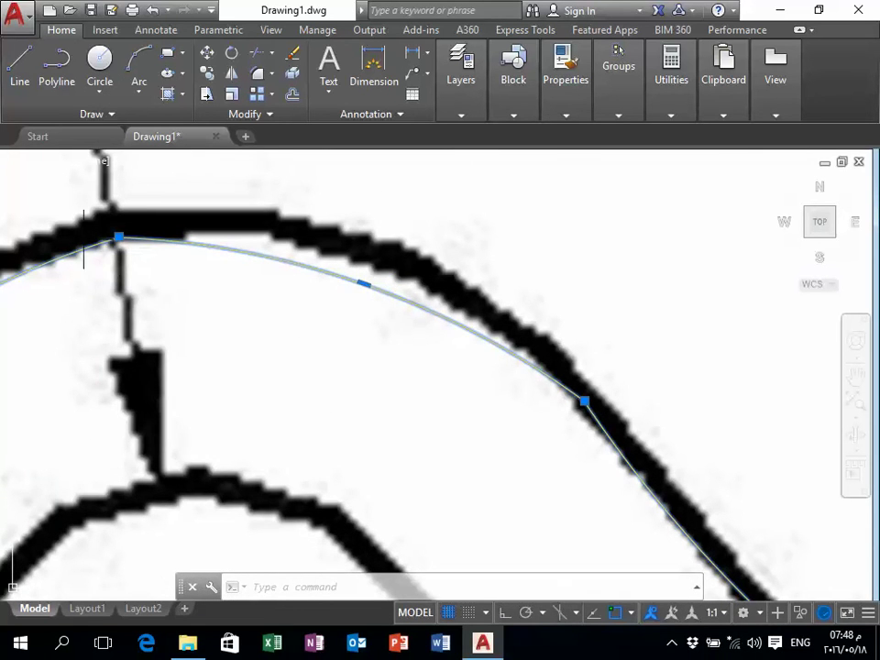
- Snap the peak vertex and bend the two adjacent arcs onto the black outline
click(119, 236)
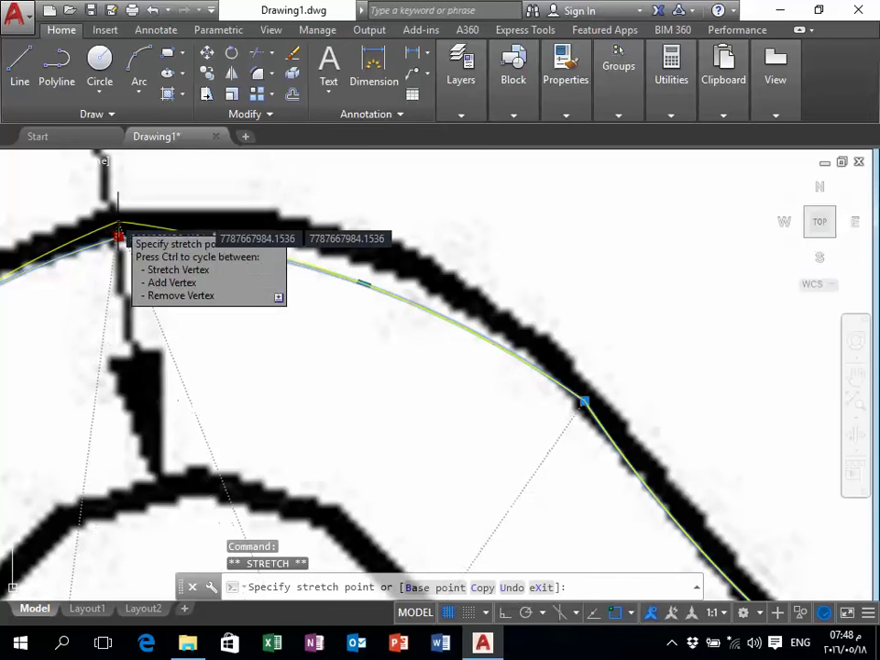
click(118, 221)
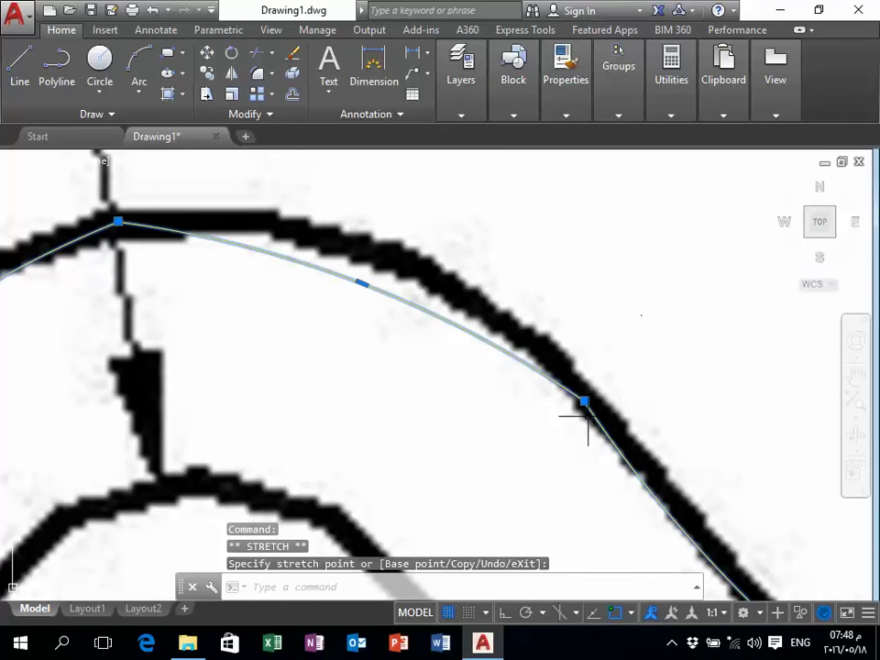
click(362, 283)
click(369, 256)
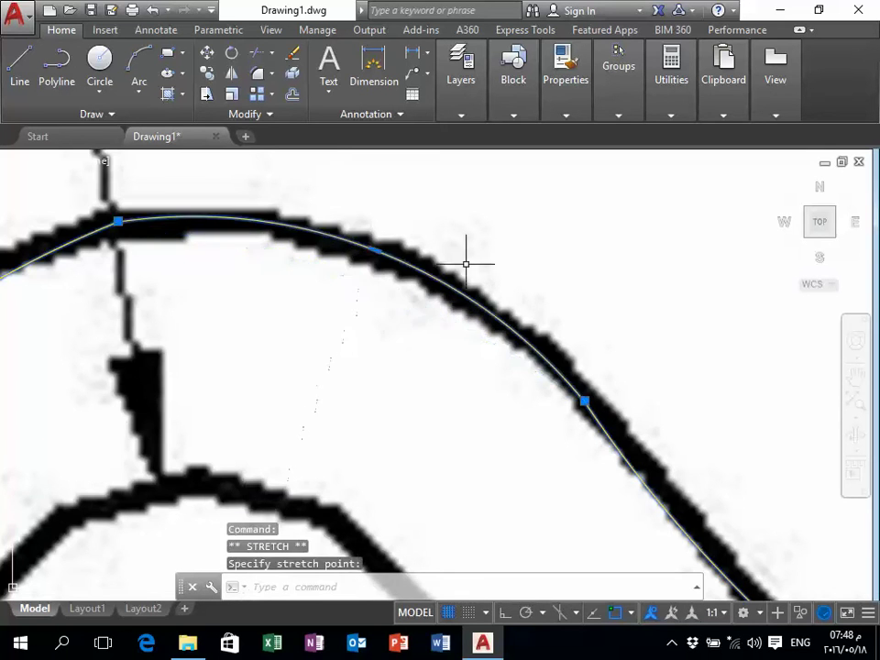
scroll(469, 275, down, 3)
scroll(295, 312, down, 1)
scroll(290, 306, up, 5)
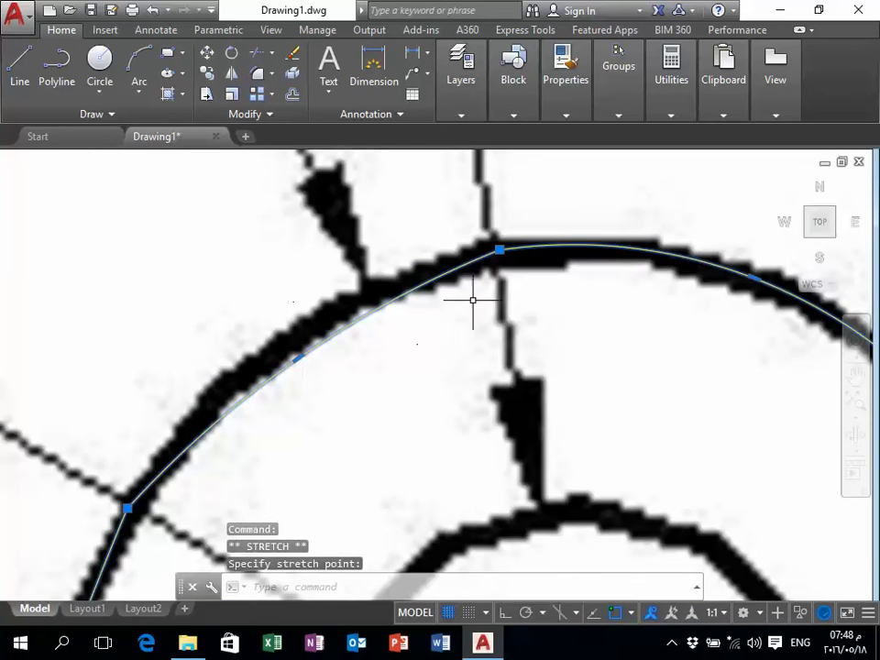
click(296, 358)
click(286, 347)
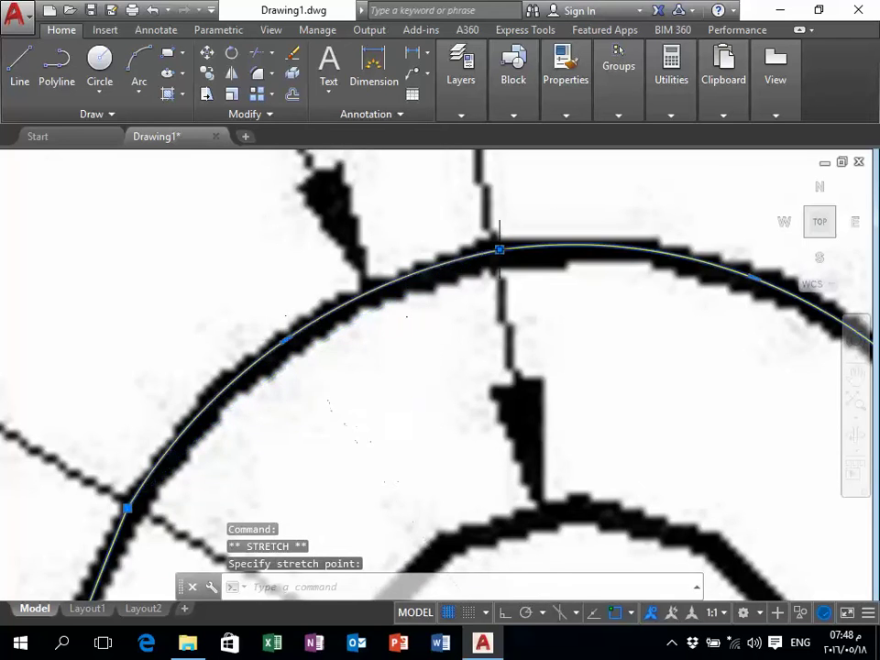
scroll(474, 304, down, 3)
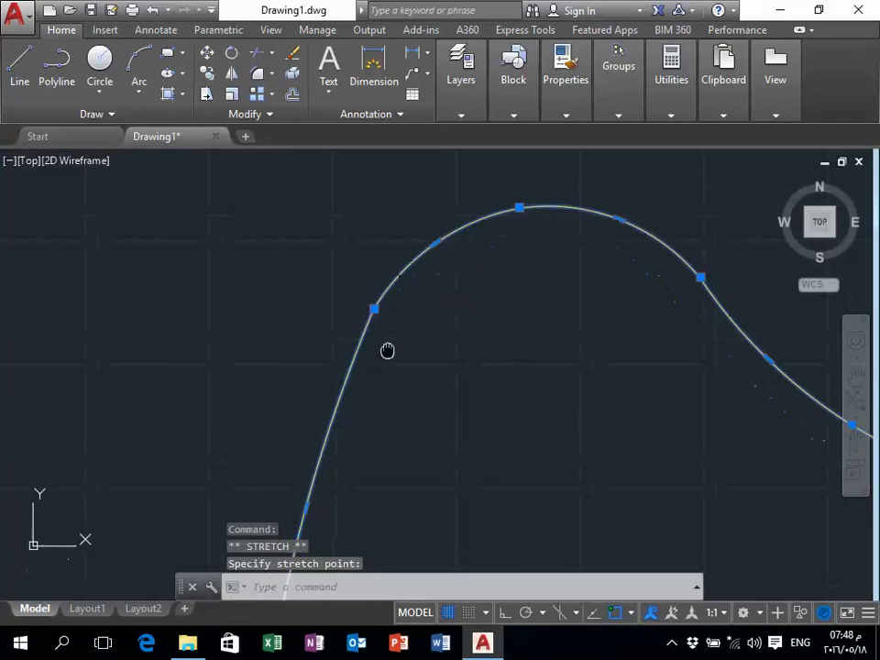
scroll(385, 408, down, 2)
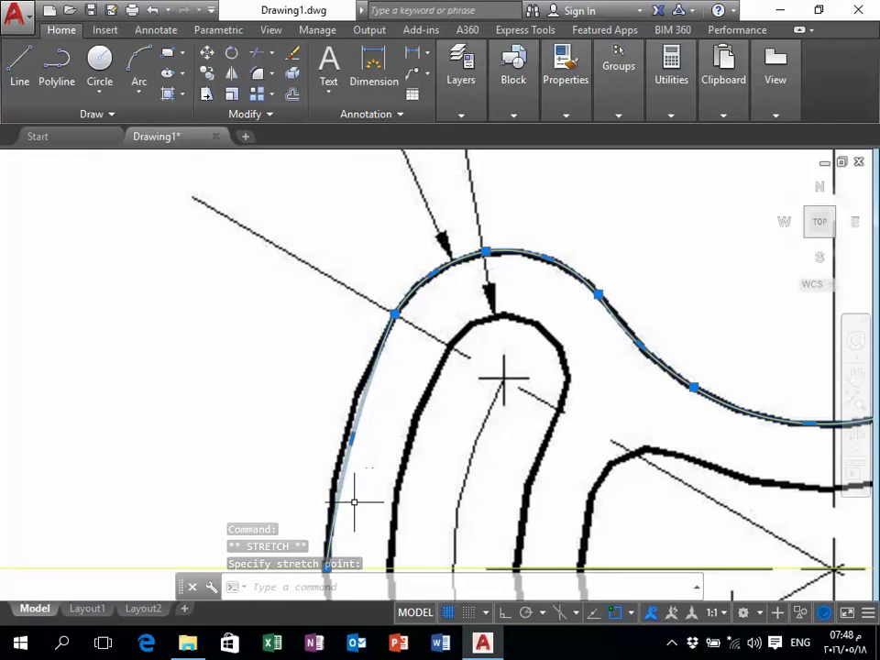
click(333, 550)
- Grab the left arm's straight traced segment to bend it onto the outline
scroll(336, 551, up, 4)
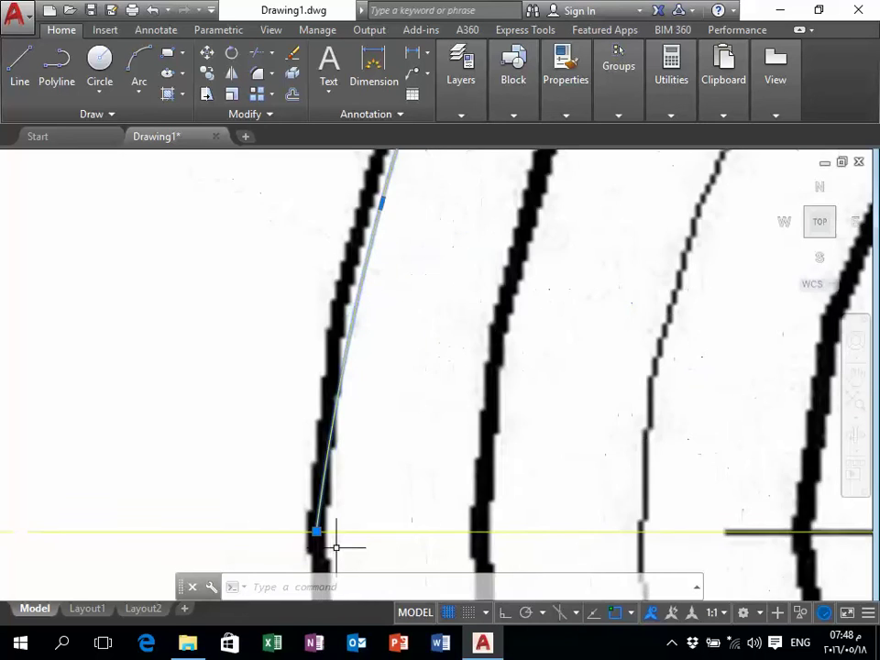
mouse_move(401, 324)
middle_down()
mouse_move(387, 435)
mouse_move(394, 394)
middle_up()
scroll(375, 383, up, 4)
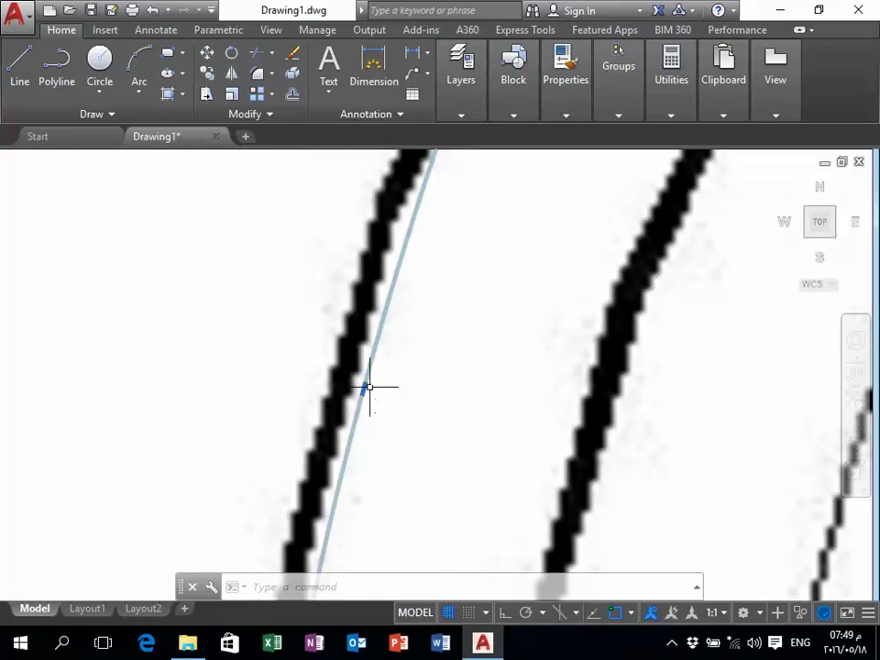
click(364, 389)
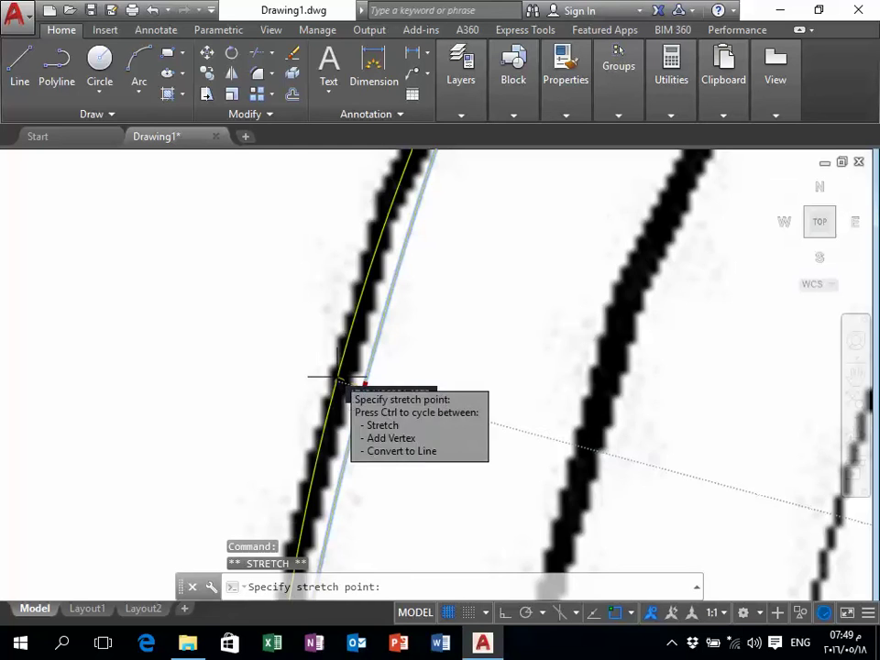
scroll(340, 369, down, 4)
scroll(507, 299, down, 3)
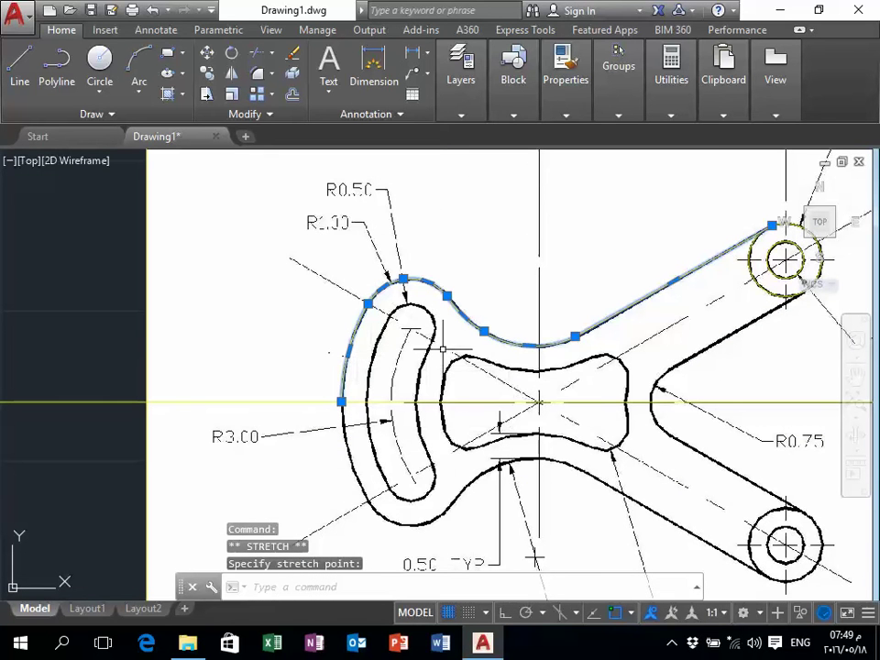
key(Escape)
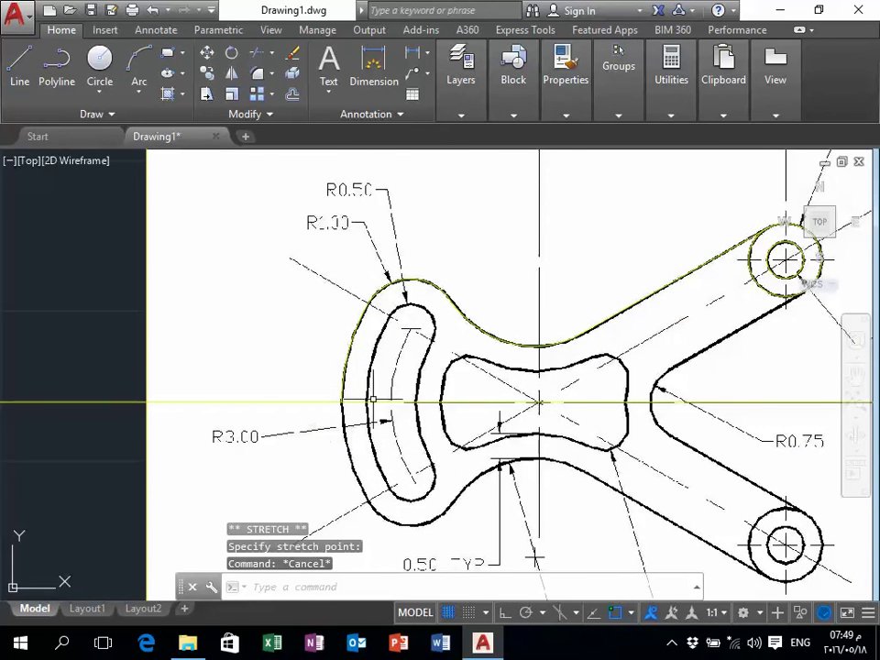
scroll(374, 401, up, 4)
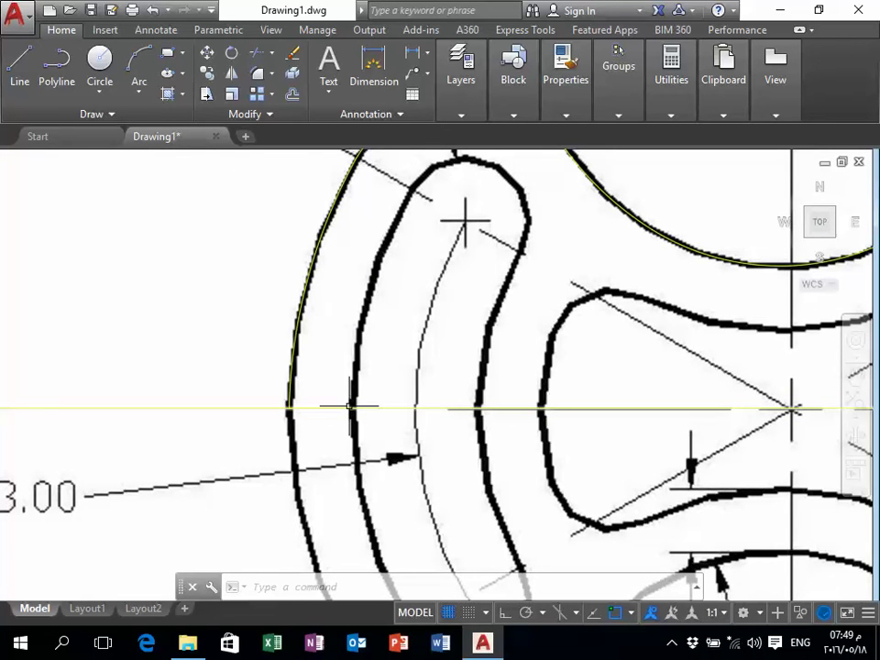
scroll(465, 220, down, 2)
middle_drag(465, 220, 413, 312)
text(PL)
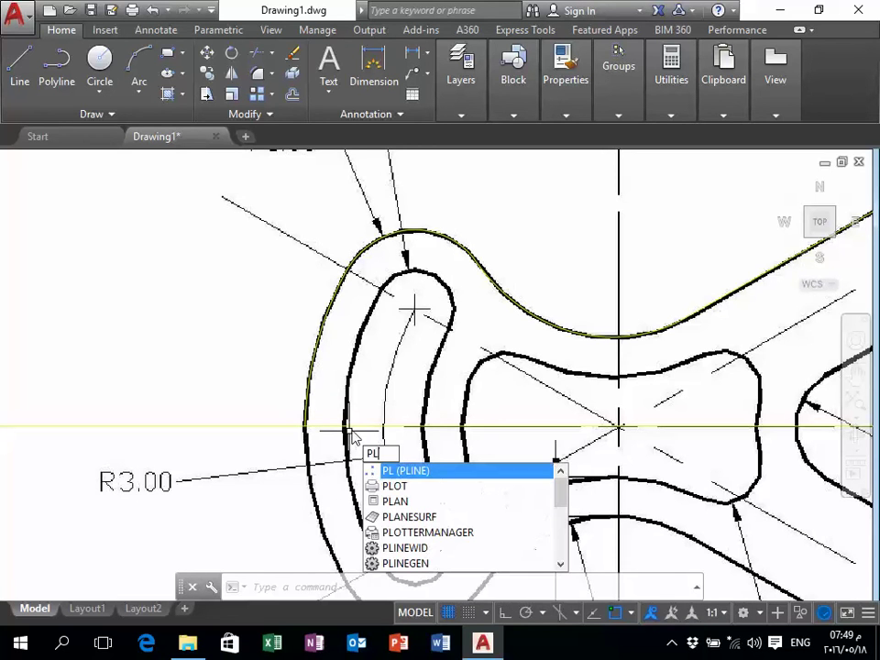
key(Return)
- Start a new polyline on the centre line at the slot edge in arc mode
key(Escape)
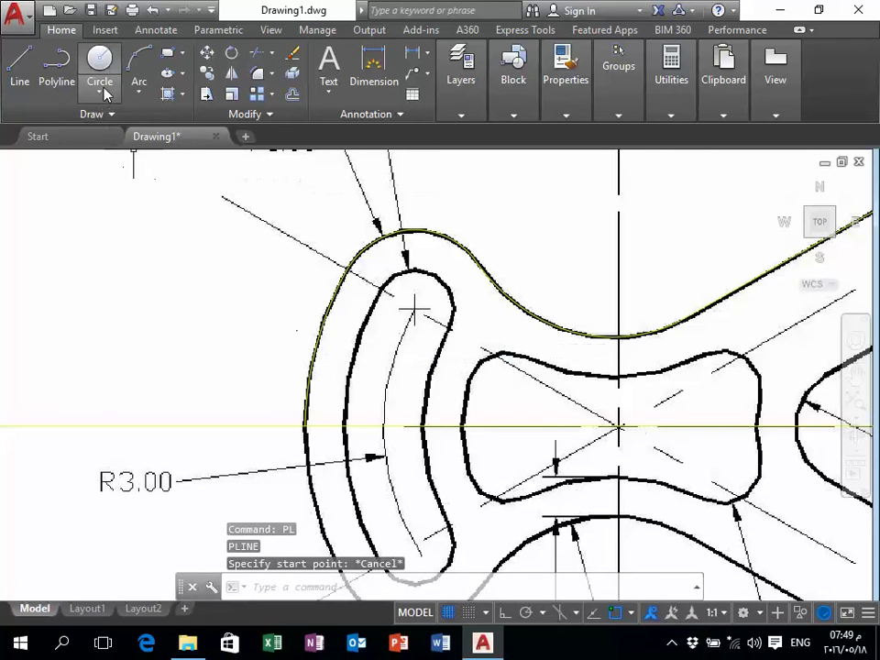
click(67, 81)
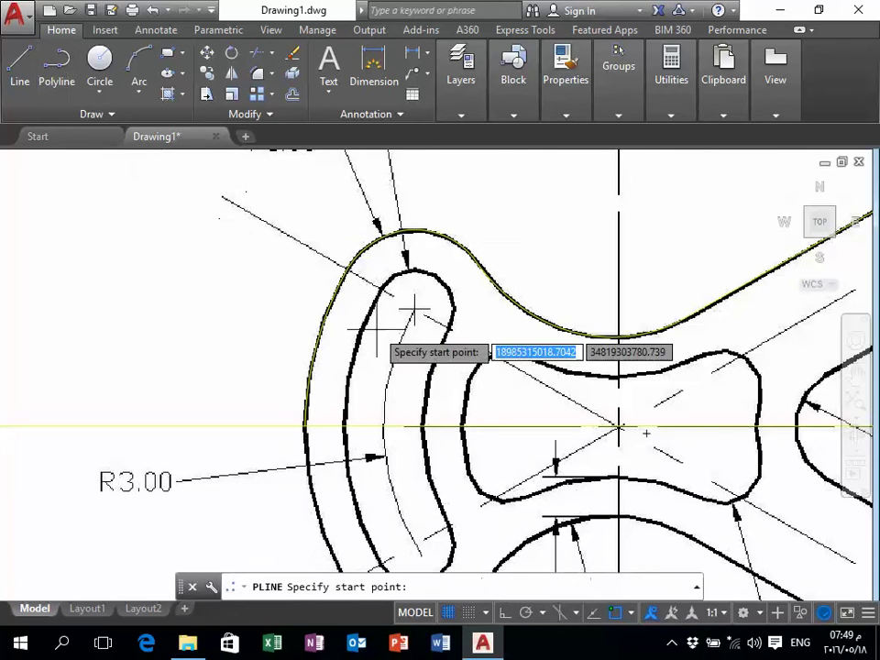
scroll(357, 394, up, 2)
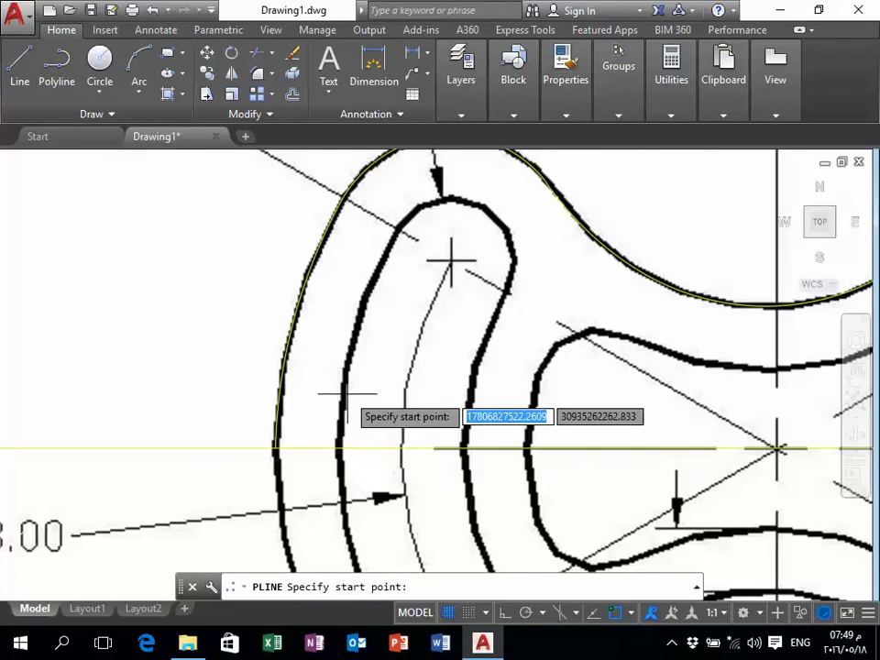
click(341, 448)
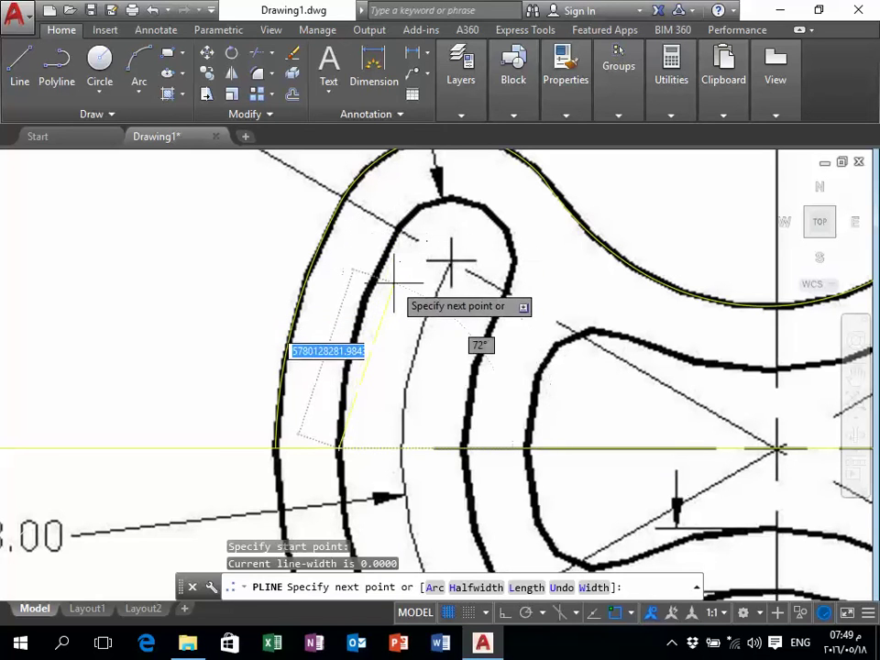
text(a)
key(Return)
- Draw a tangent arc from the centre line partway up the slot edge
text(d)
key(Return)
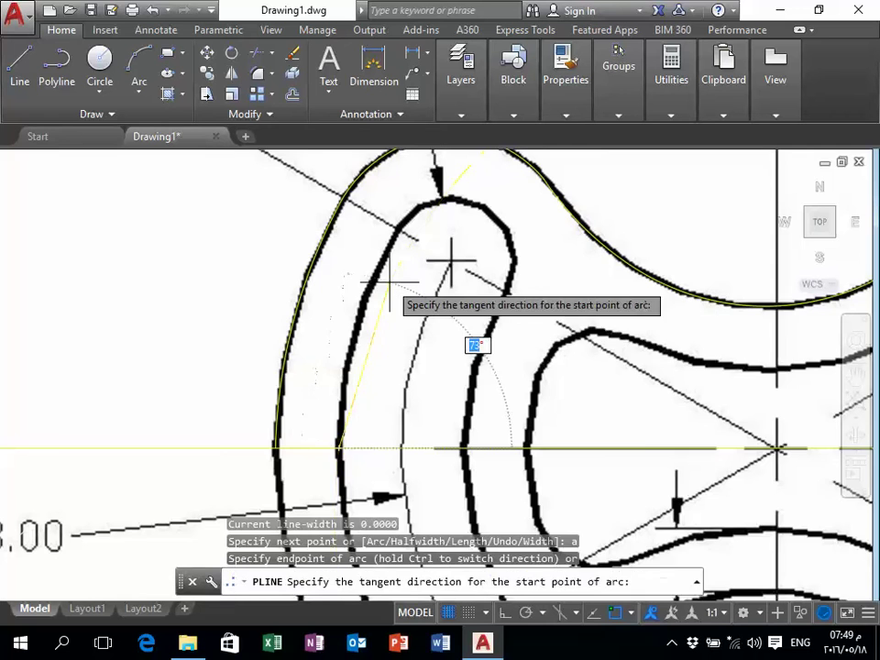
scroll(351, 344, up, 2)
click(354, 312)
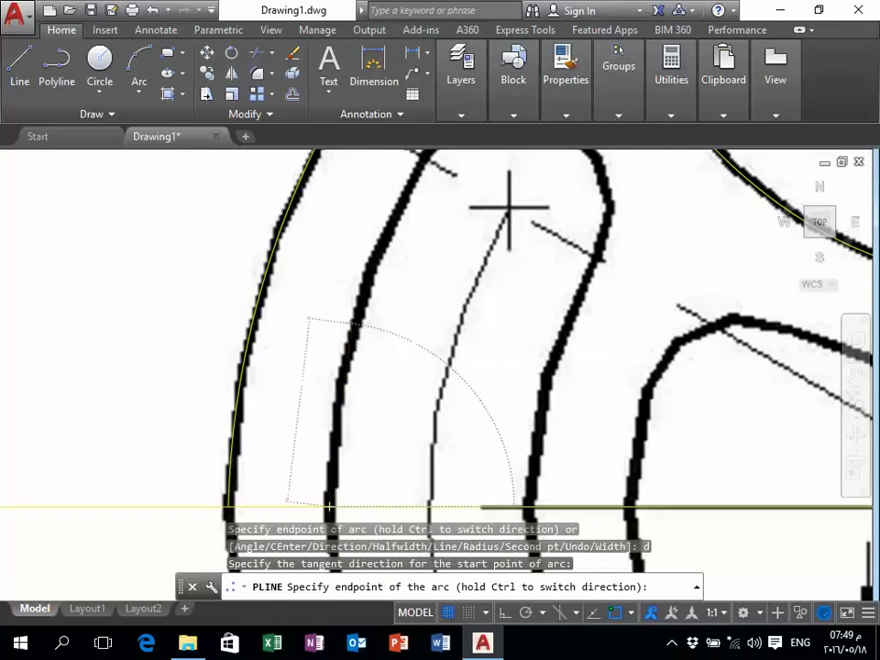
scroll(403, 272, down, 3)
scroll(378, 253, up, 2)
click(378, 254)
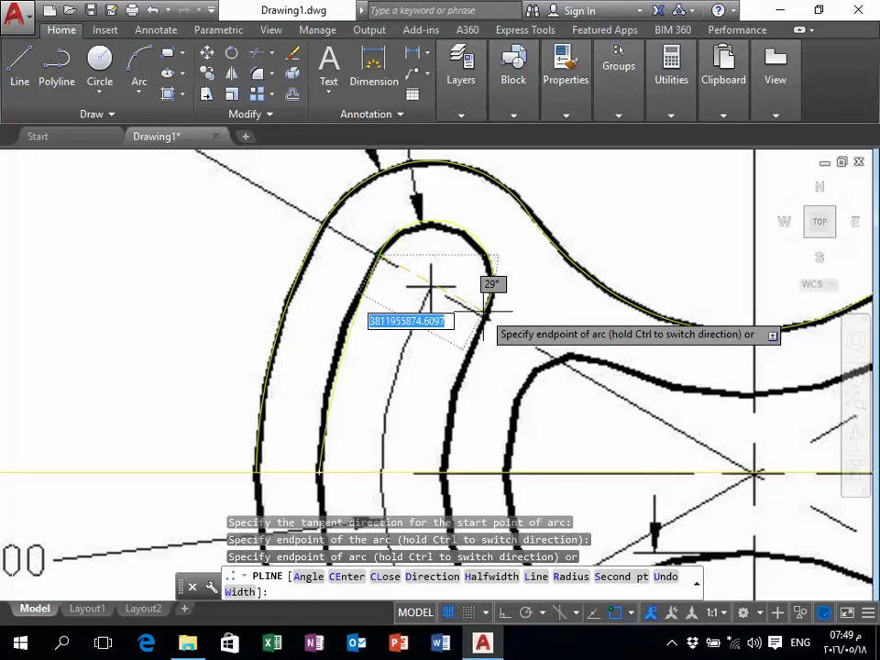
- Extend the arc around the top of the slot
scroll(431, 287, up, 2)
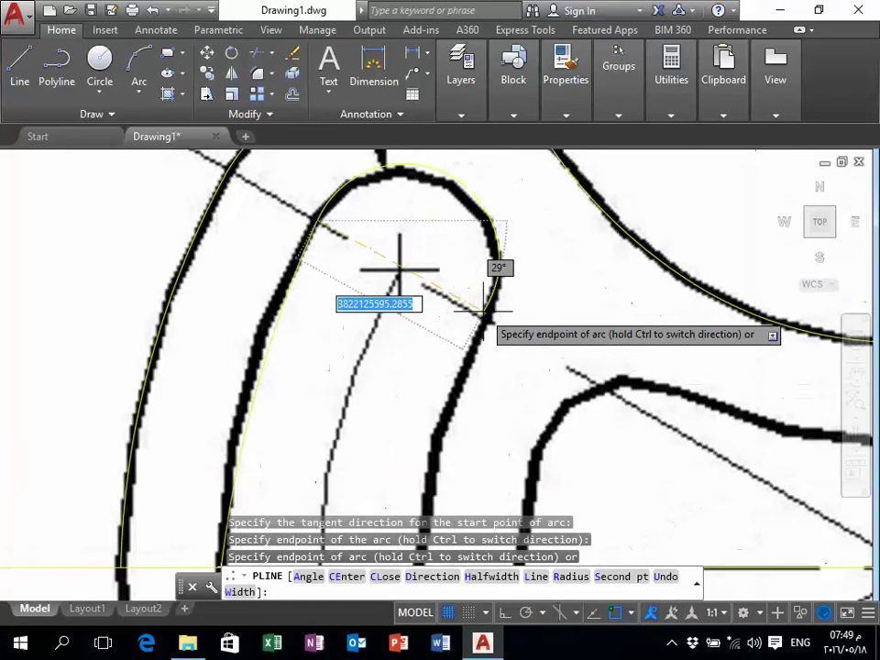
scroll(398, 262, up, 2)
click(349, 244)
scroll(349, 244, down, 3)
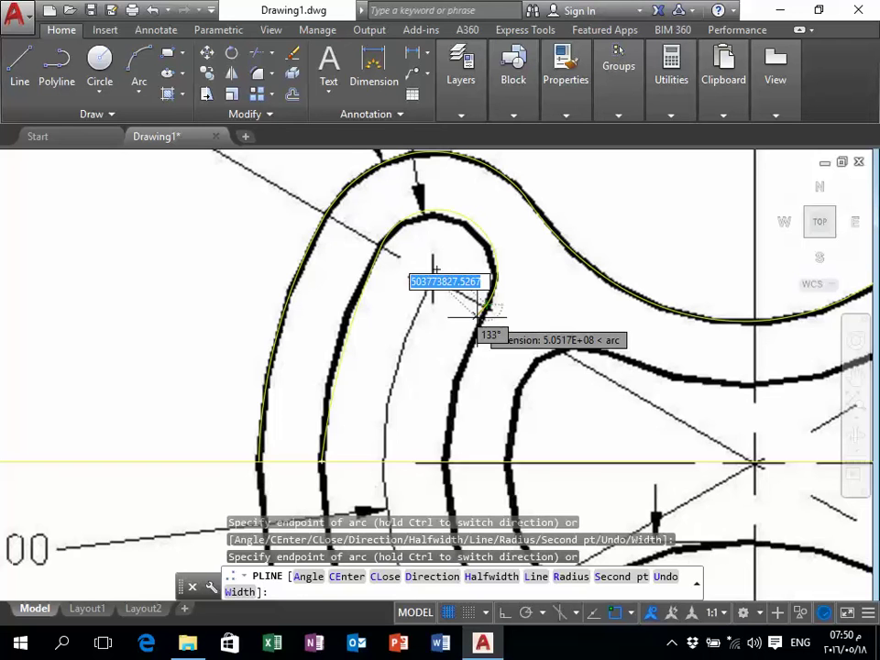
scroll(422, 279, up, 2)
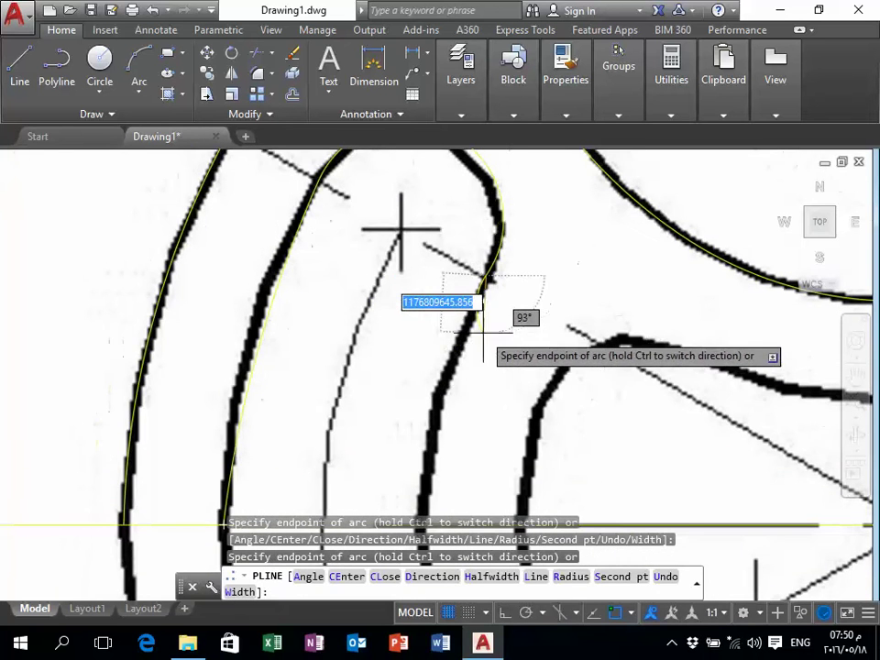
scroll(401, 230, down, 2)
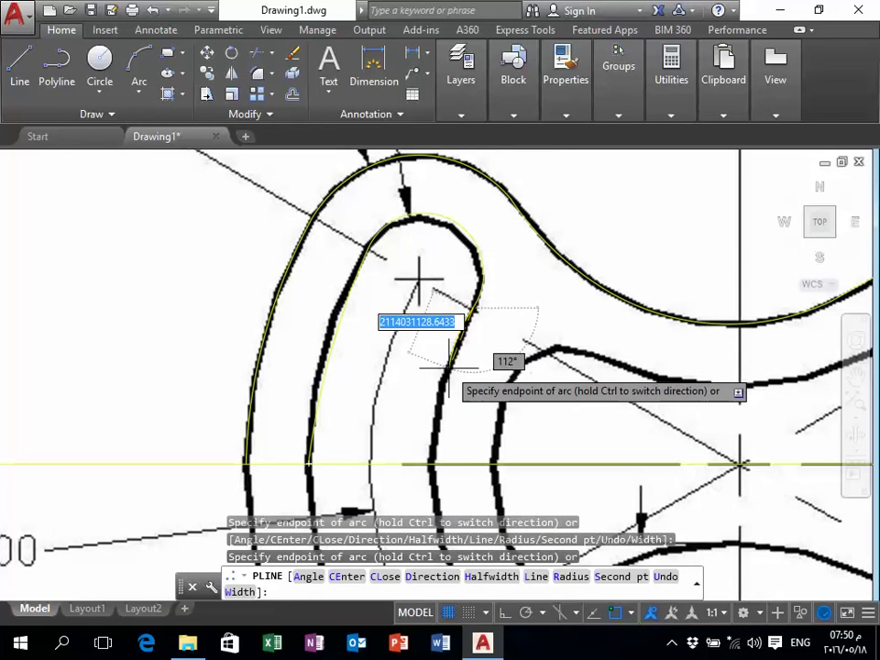
- End the final tangent arc on the centre line at the slot's inner edge
text(d)
key(Return)
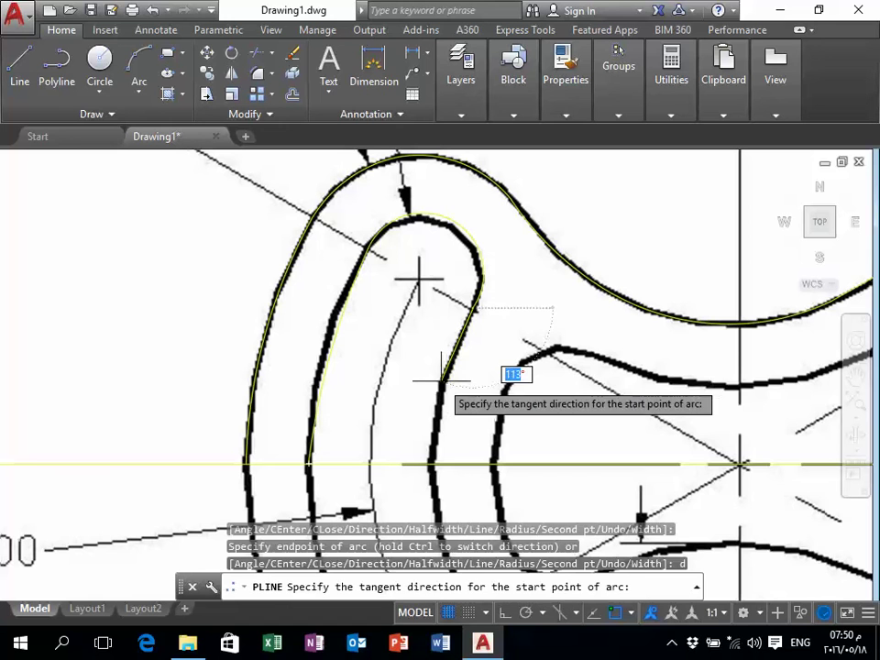
click(447, 383)
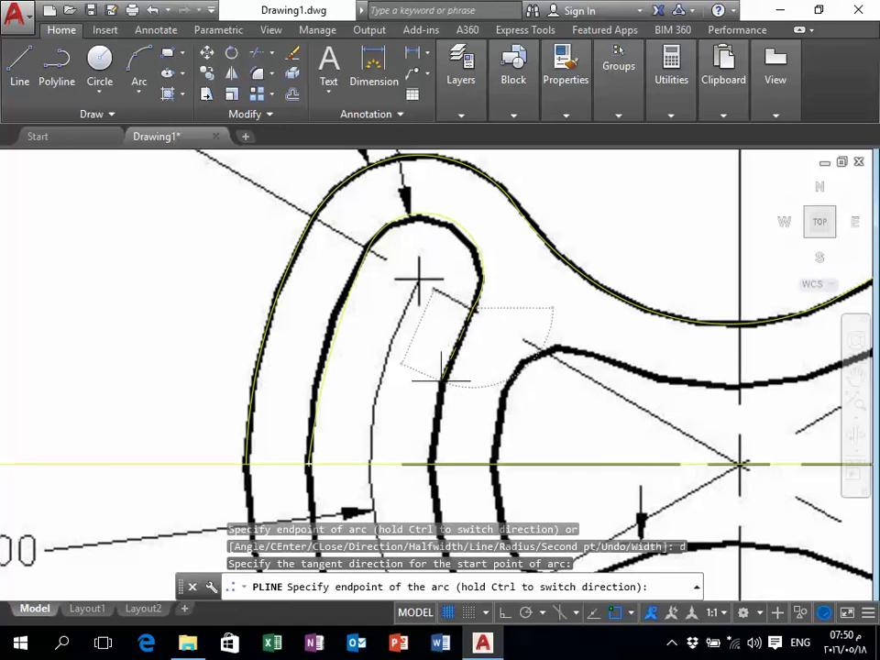
click(432, 463)
key(Escape)
- Select the new slot polyline and grab one of its vertex grips
click(451, 374)
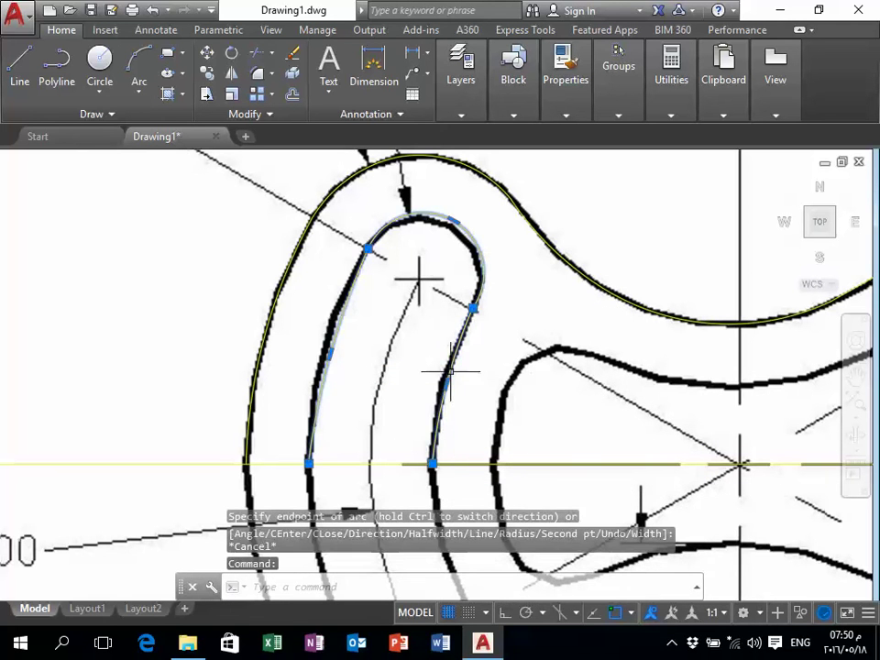
scroll(431, 217, up, 4)
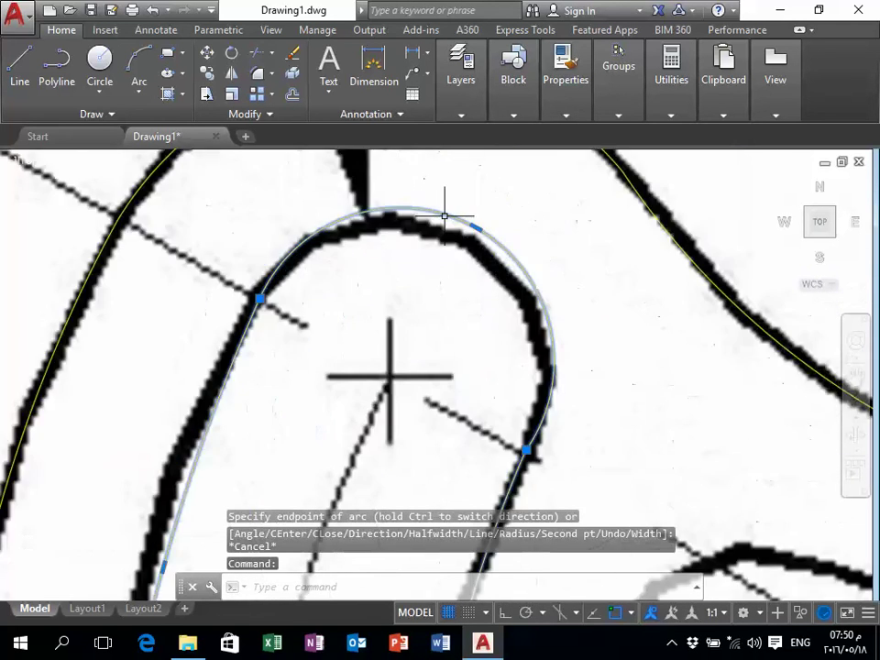
scroll(448, 203, up, 2)
click(495, 234)
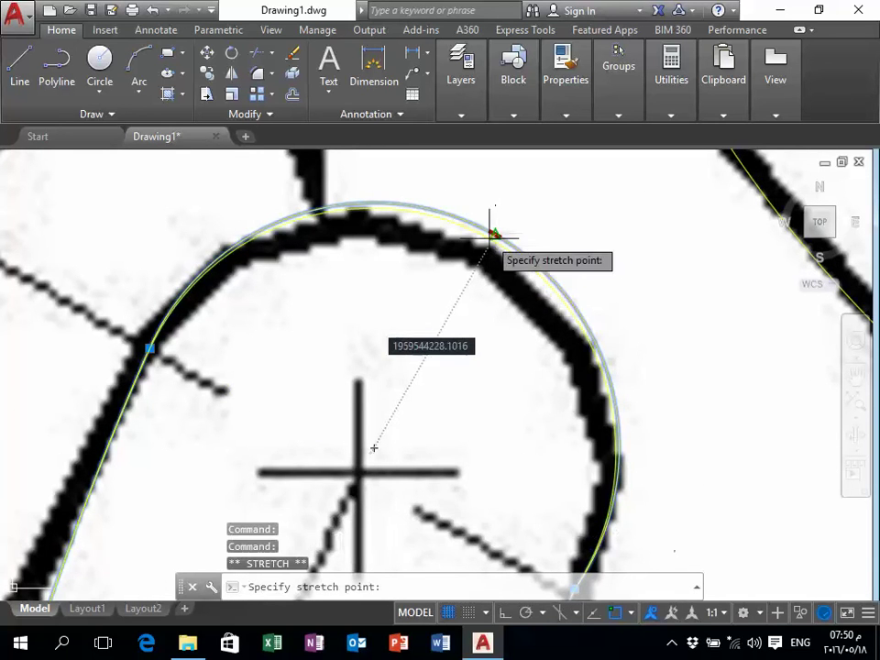
scroll(421, 306, down, 3)
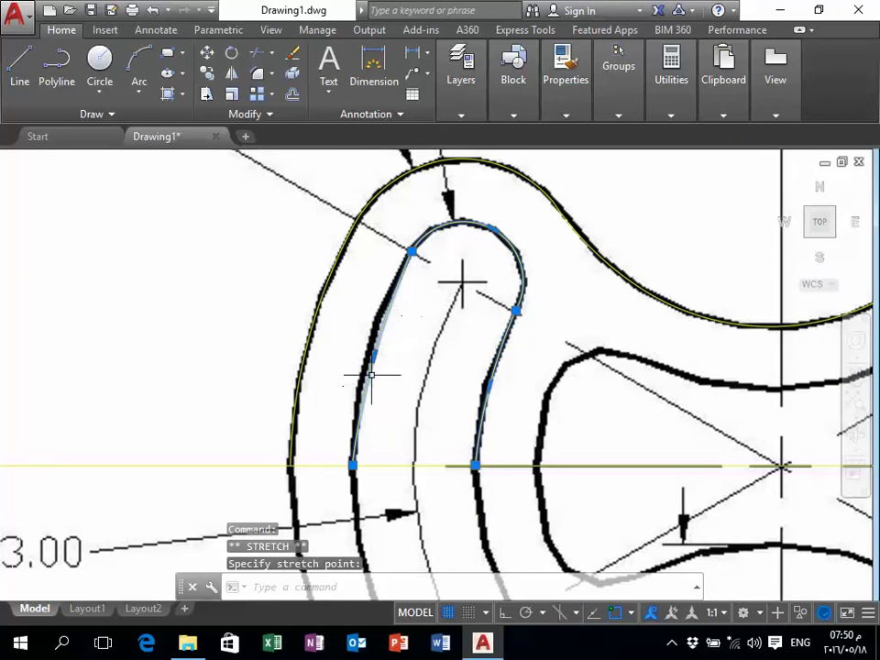
scroll(409, 260, up, 5)
scroll(409, 260, down, 4)
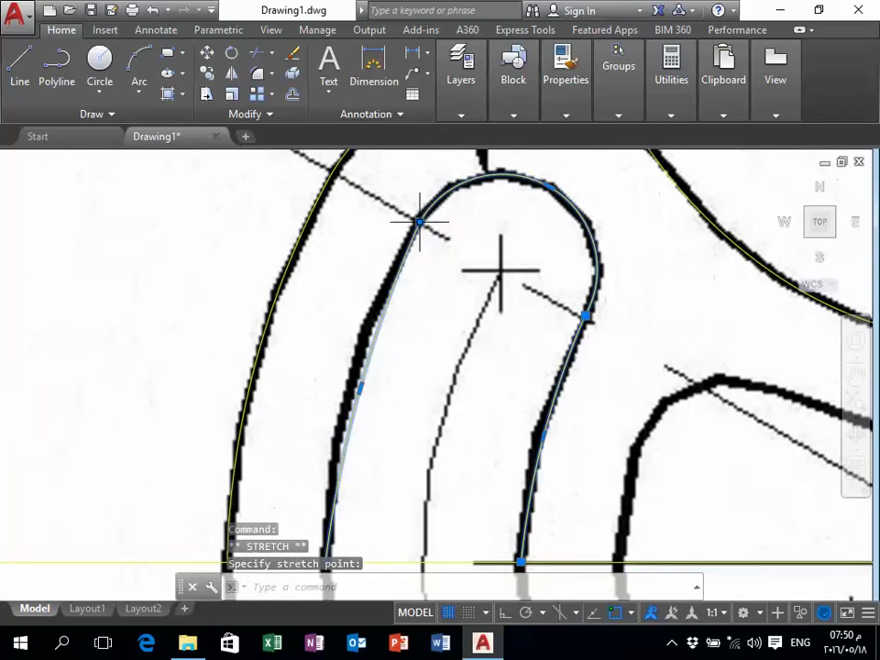
scroll(409, 260, up, 1)
scroll(390, 404, down, 3)
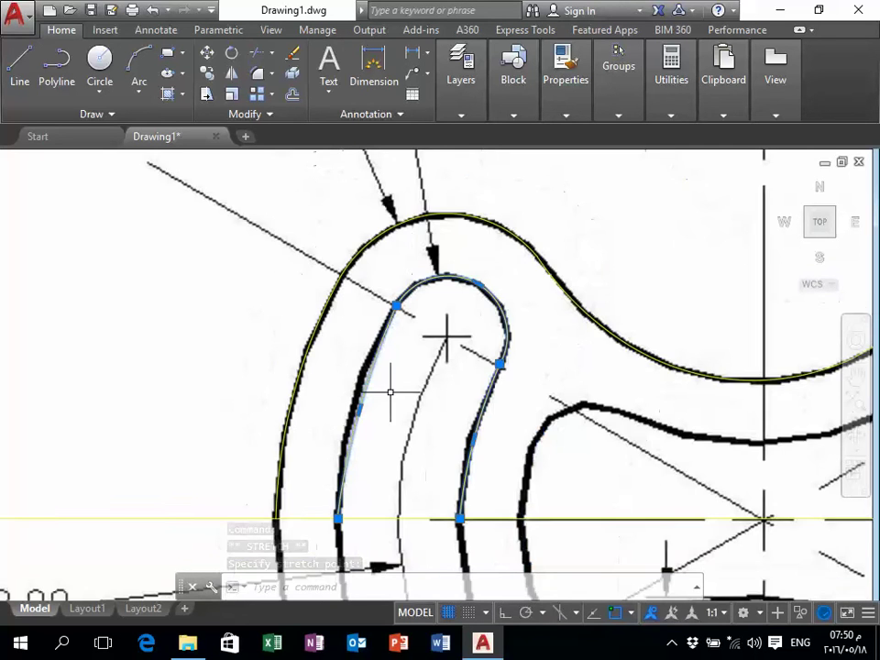
scroll(376, 398, up, 2)
scroll(348, 417, up, 3)
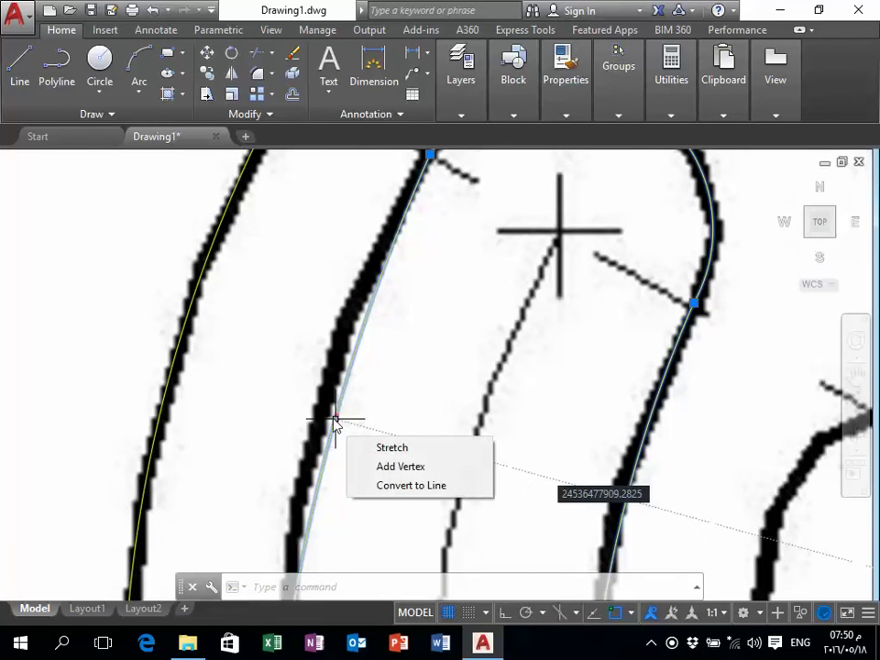
- Start stretching the inner hook curve's grip, then cancel with Esc
click(335, 420)
scroll(367, 330, down, 4)
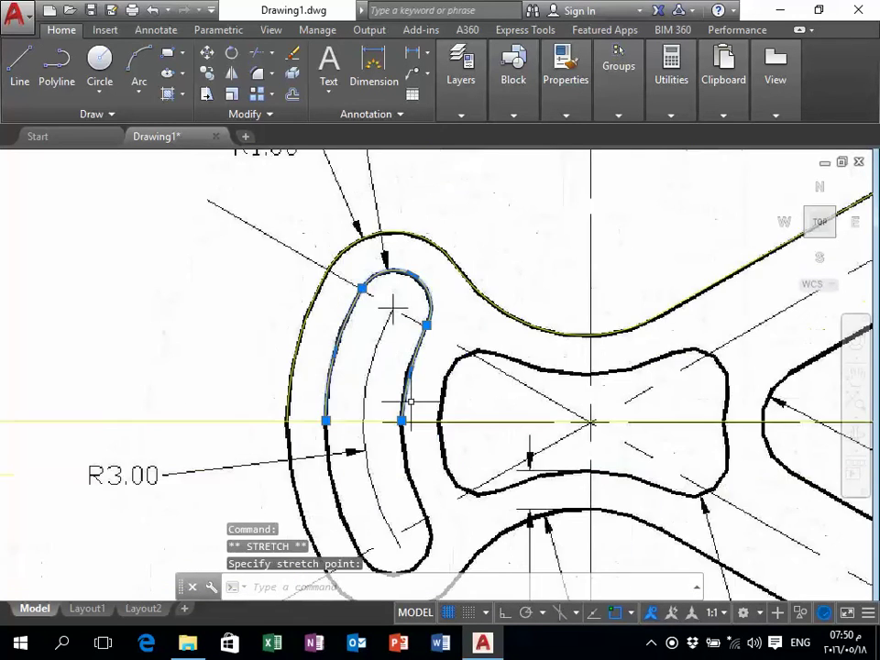
scroll(398, 358, down, 1)
scroll(403, 394, up, 4)
scroll(404, 401, up, 2)
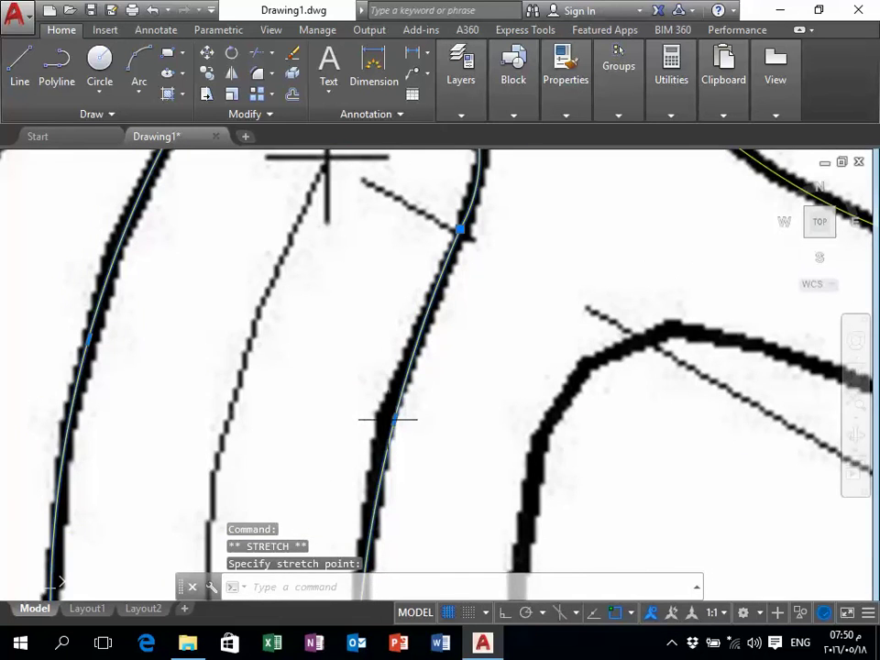
scroll(431, 375, down, 3)
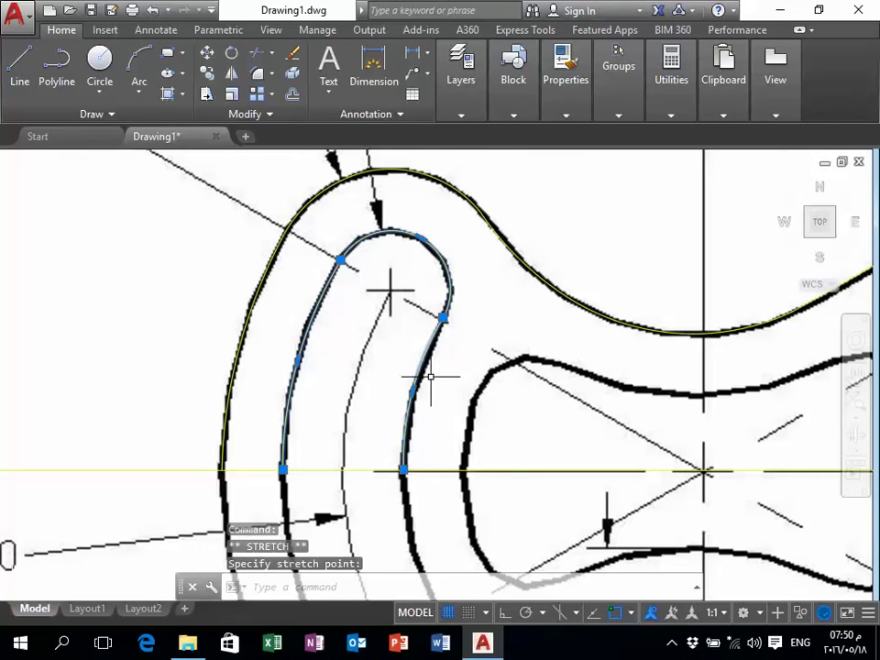
scroll(430, 375, down, 2)
key(Escape)
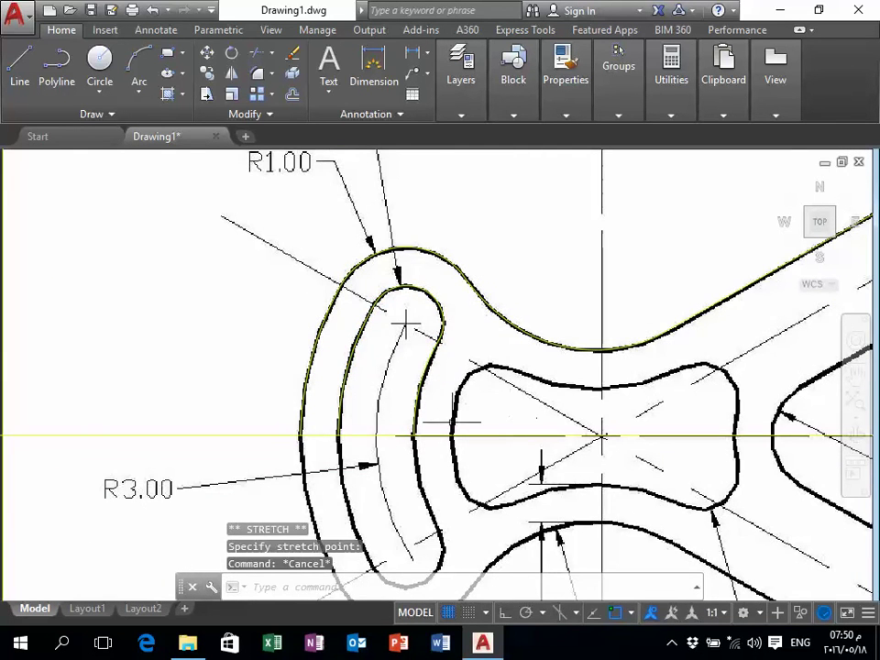
- Zoom around to inspect the yellow traces along the outer outline and slot edge
scroll(445, 412, up, 4)
scroll(450, 423, down, 2)
scroll(451, 422, up, 2)
scroll(450, 412, up, 1)
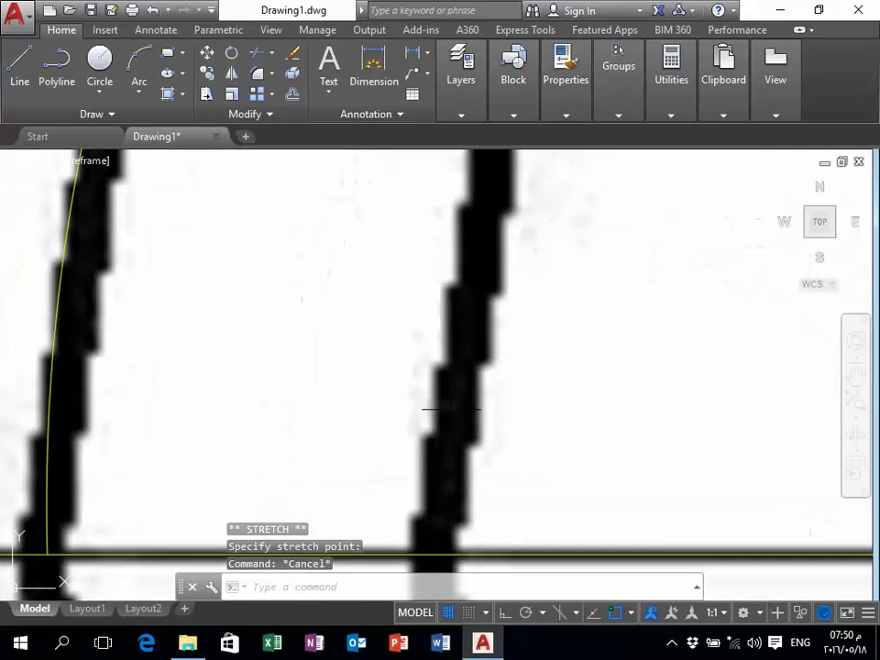
scroll(450, 409, up, 2)
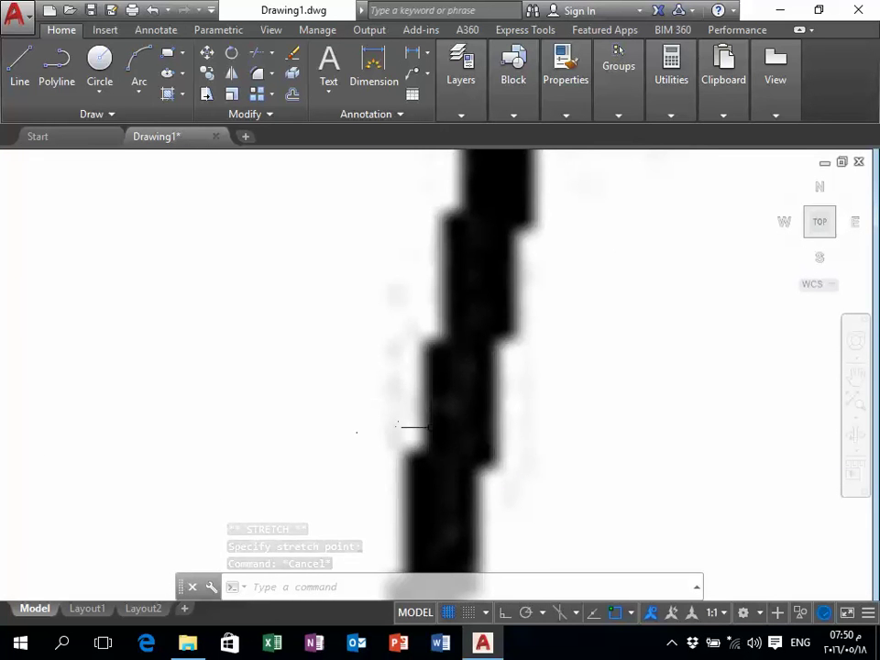
scroll(423, 426, down, 5)
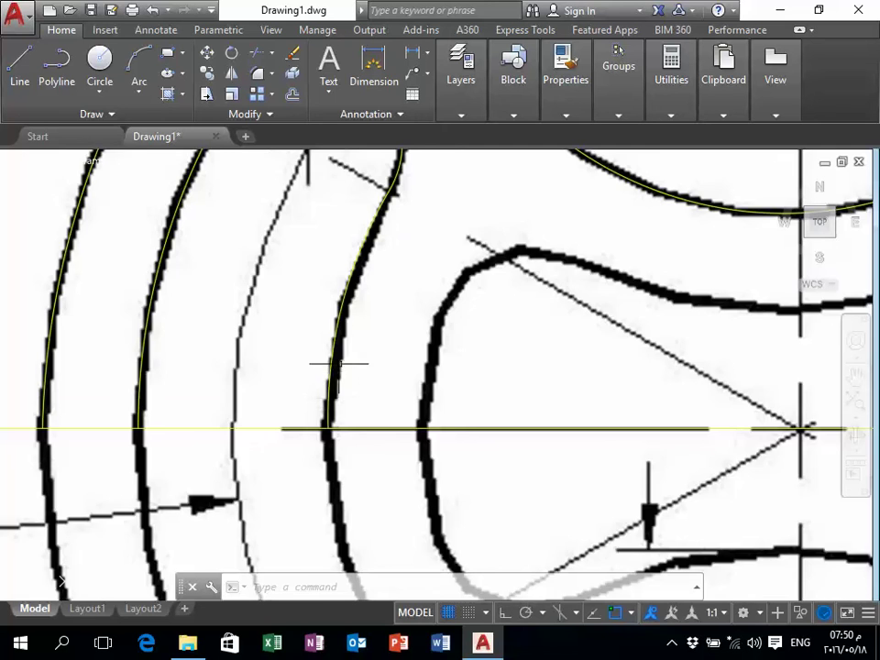
scroll(338, 364, up, 2)
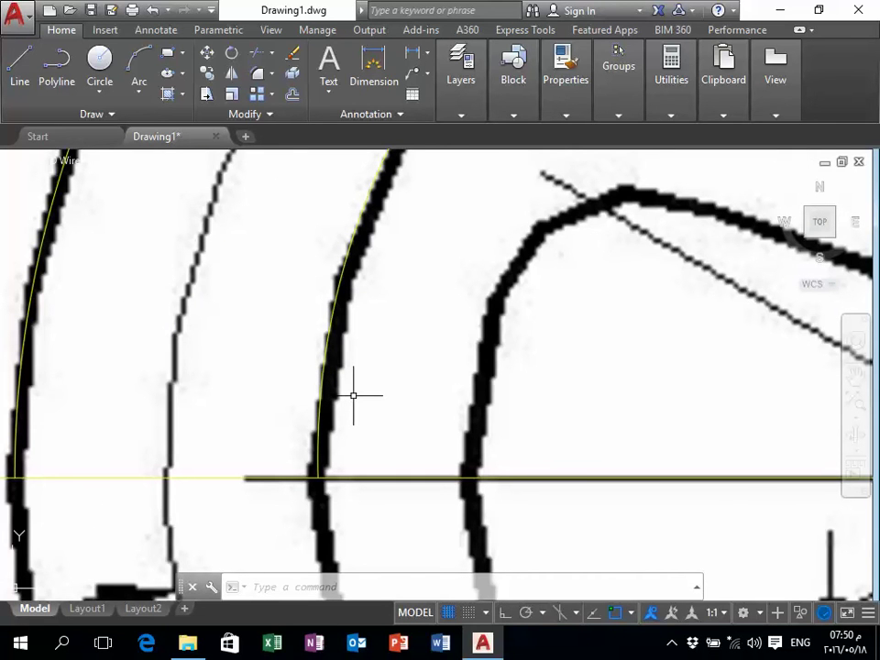
scroll(370, 415, down, 3)
scroll(370, 414, down, 2)
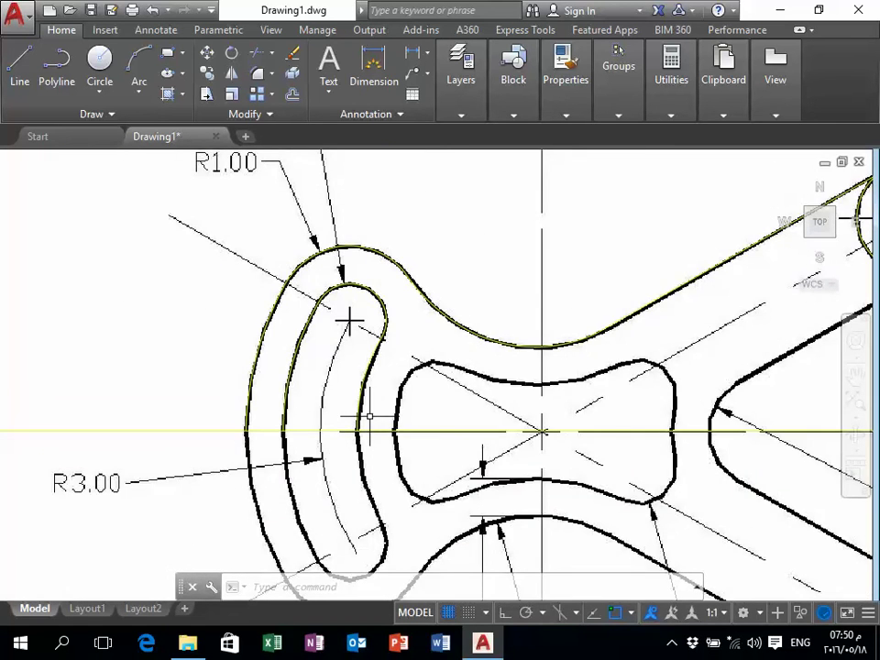
scroll(369, 416, up, 4)
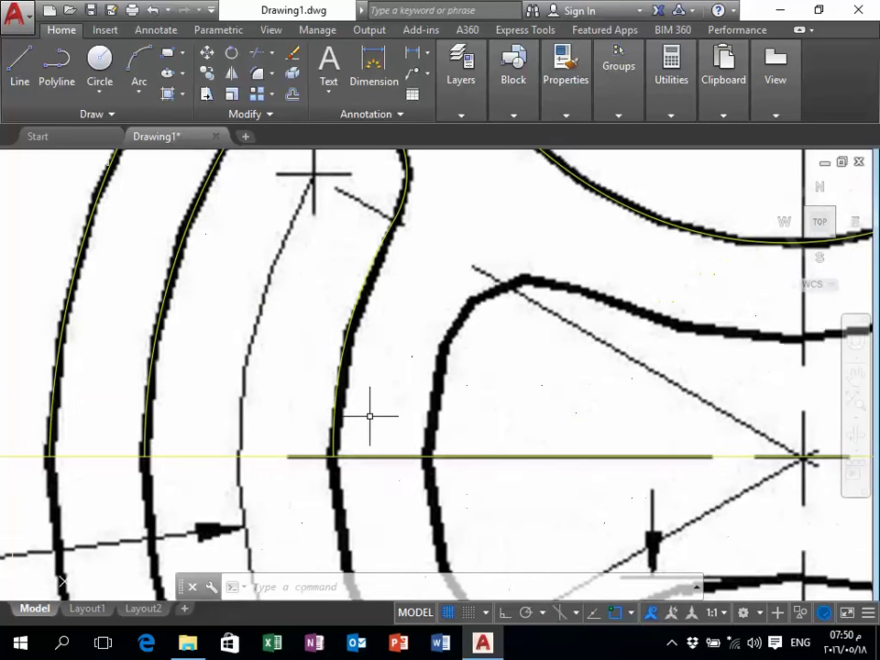
scroll(392, 401, down, 2)
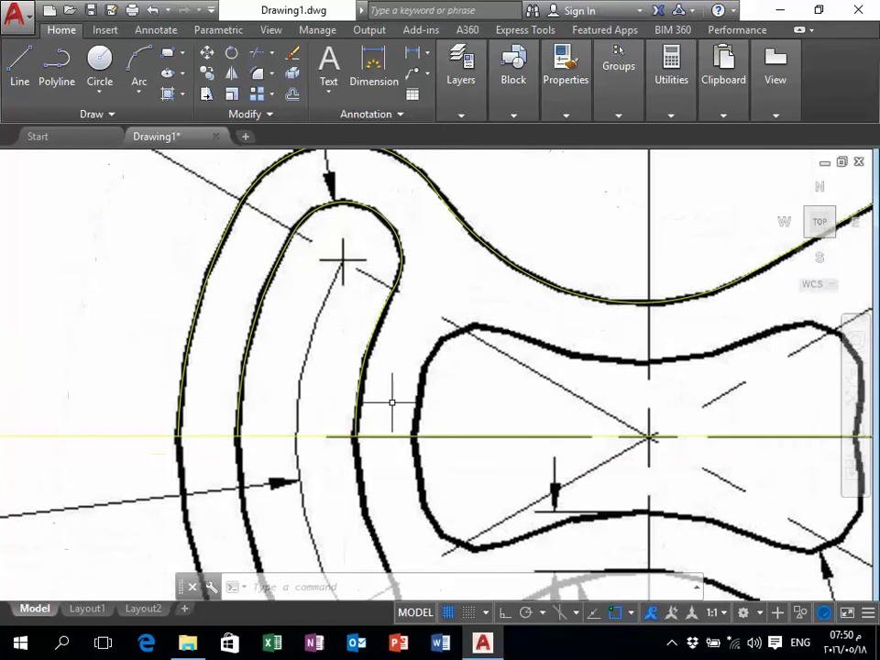
scroll(478, 379, up, 2)
scroll(359, 412, down, 2)
scroll(426, 392, up, 2)
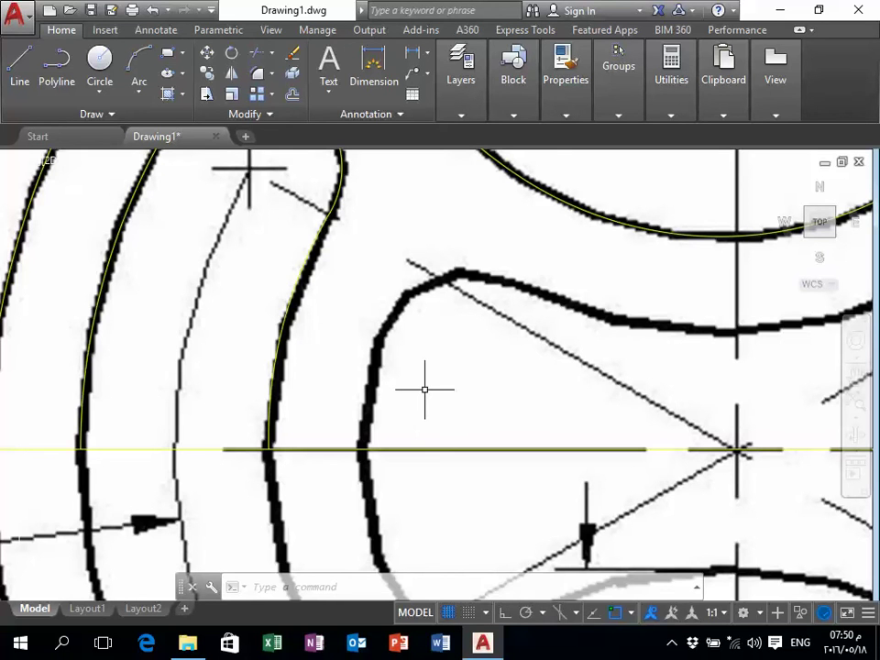
- Start a PL polyline on the slot edge at the horizontal centreline, switched to tangent-directed arcs
text(PL)
key(Return)
key(Escape)
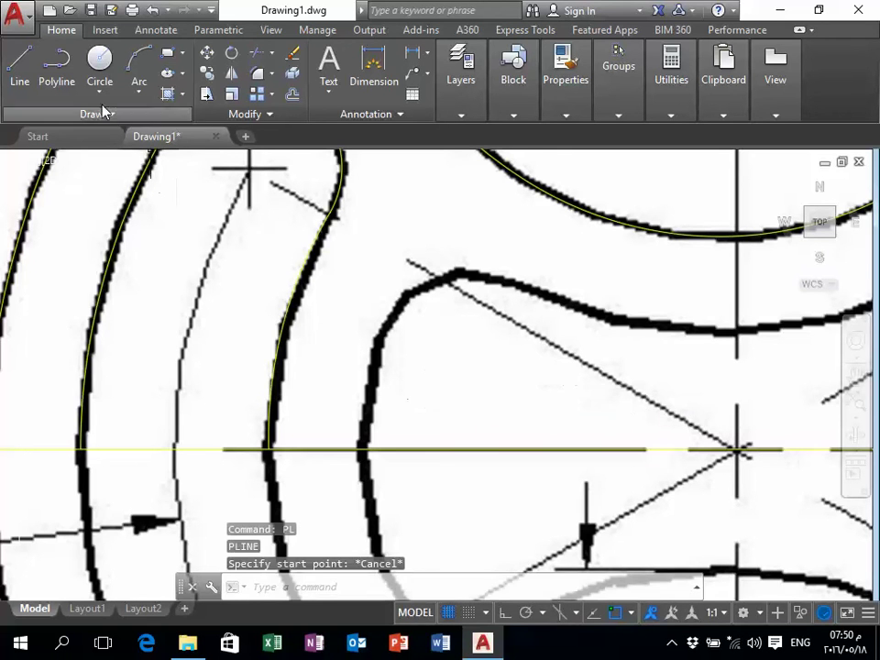
key(Return)
scroll(363, 448, up, 2)
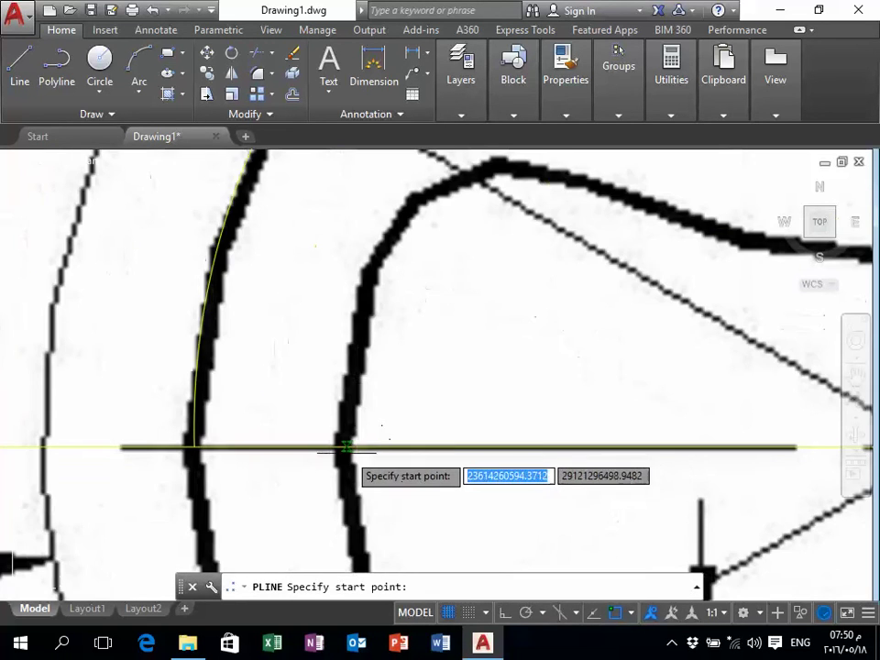
click(339, 447)
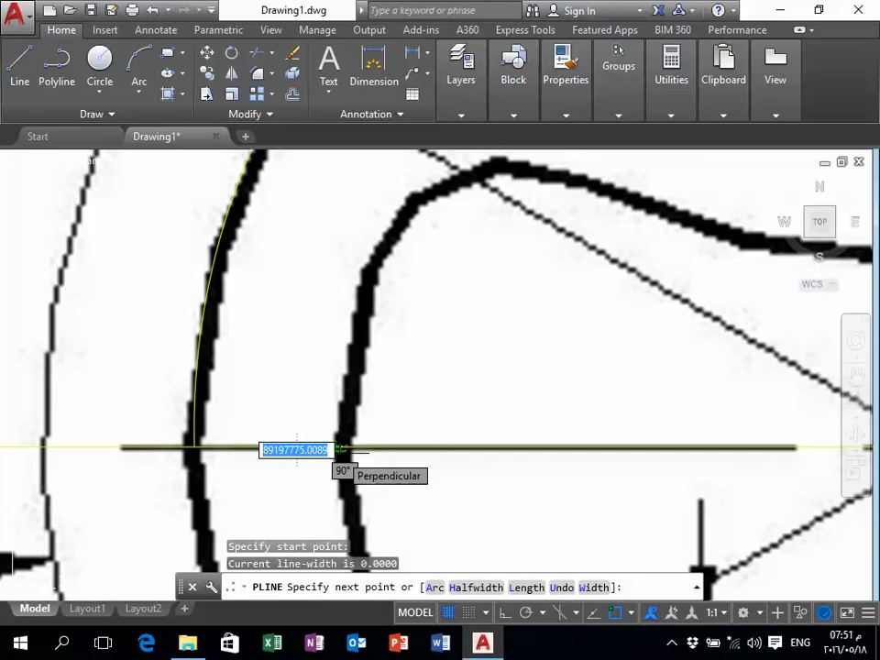
text(a)
key(Return)
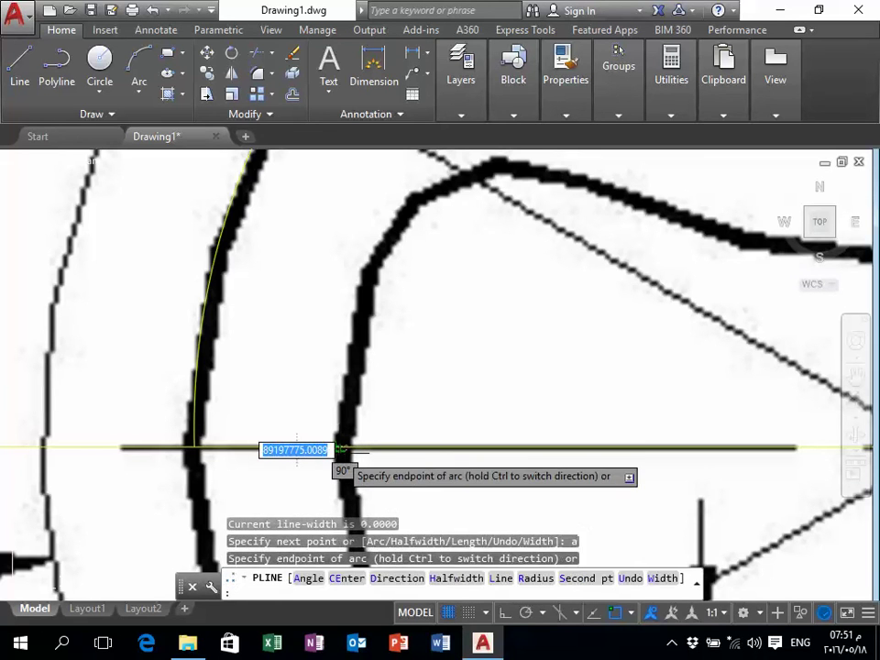
text(d)
key(Return)
- Draw two arcs up the slot's left edge to near its upper corner
scroll(350, 362, up, 2)
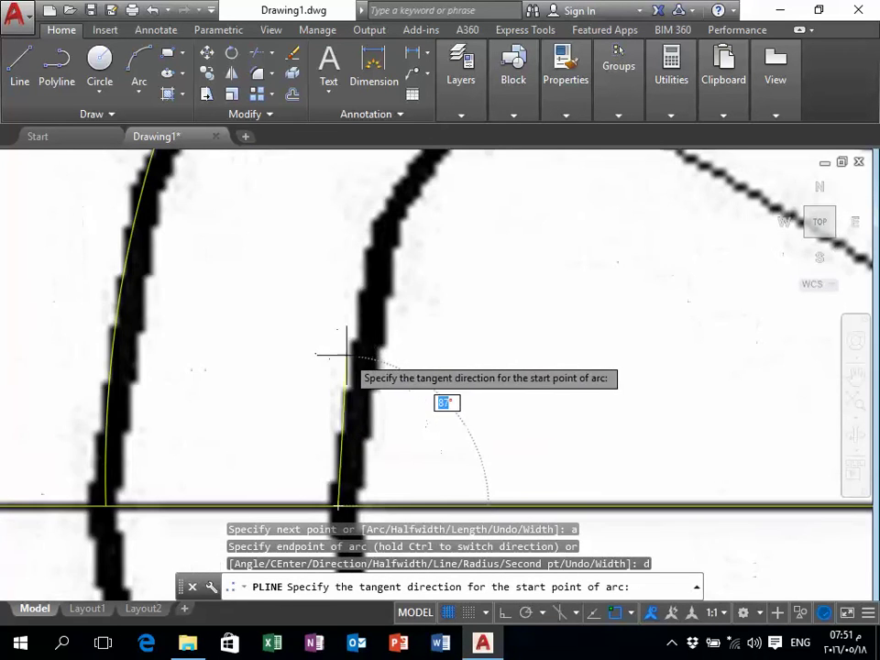
click(349, 339)
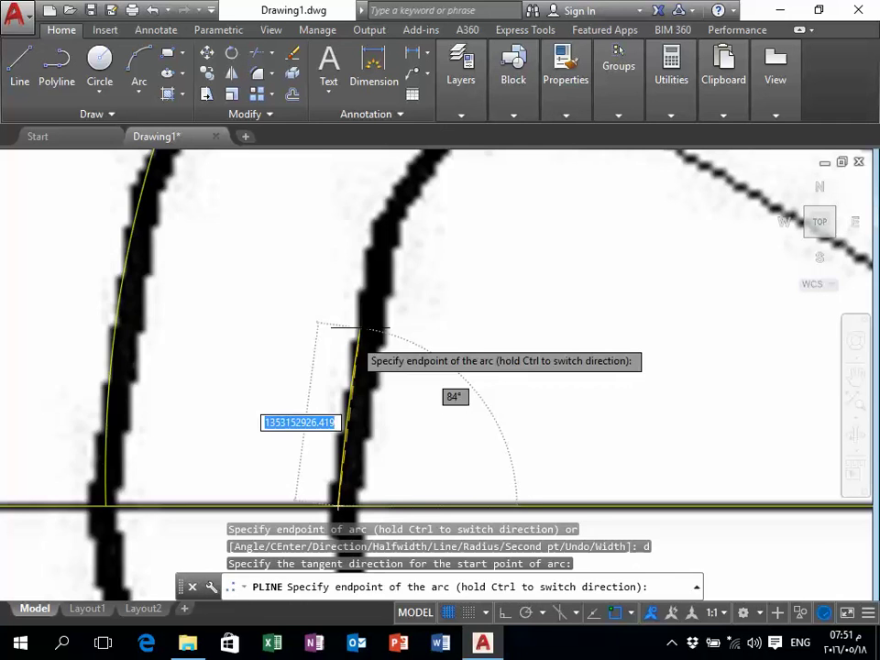
click(371, 248)
scroll(374, 249, down, 2)
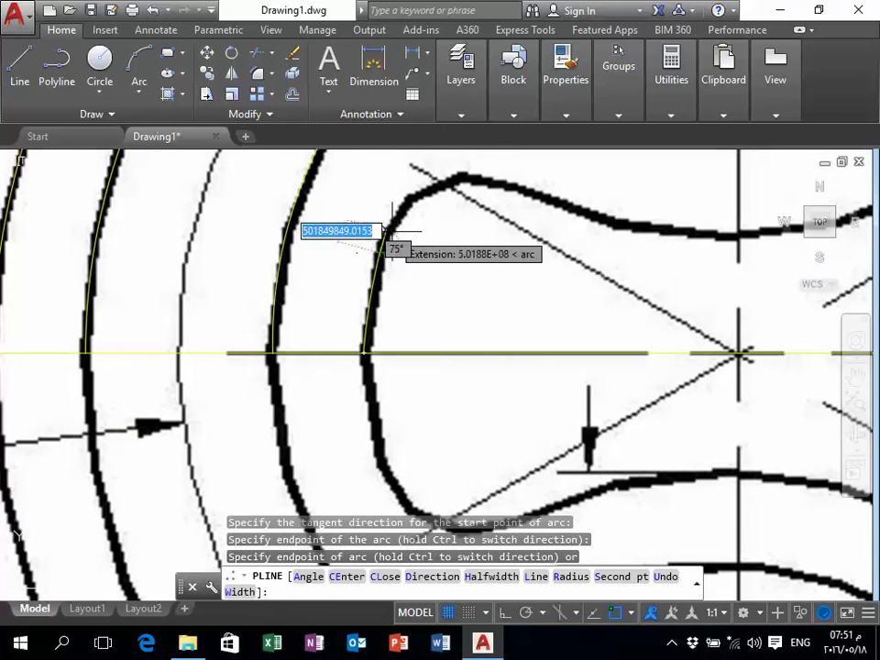
text(d)
key(Return)
scroll(399, 220, up, 2)
click(408, 207)
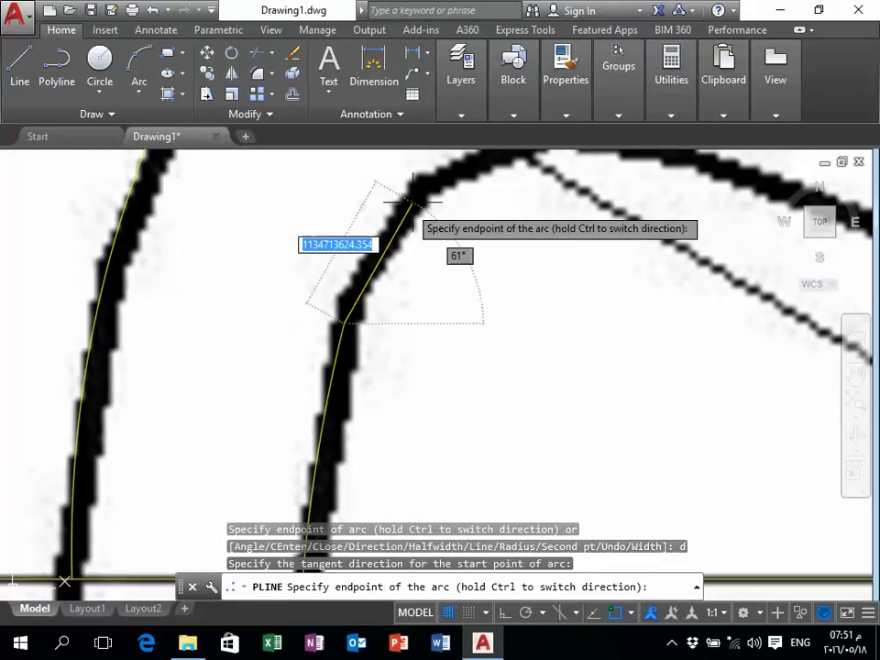
click(502, 172)
scroll(502, 184, down, 2)
scroll(500, 191, up, 1)
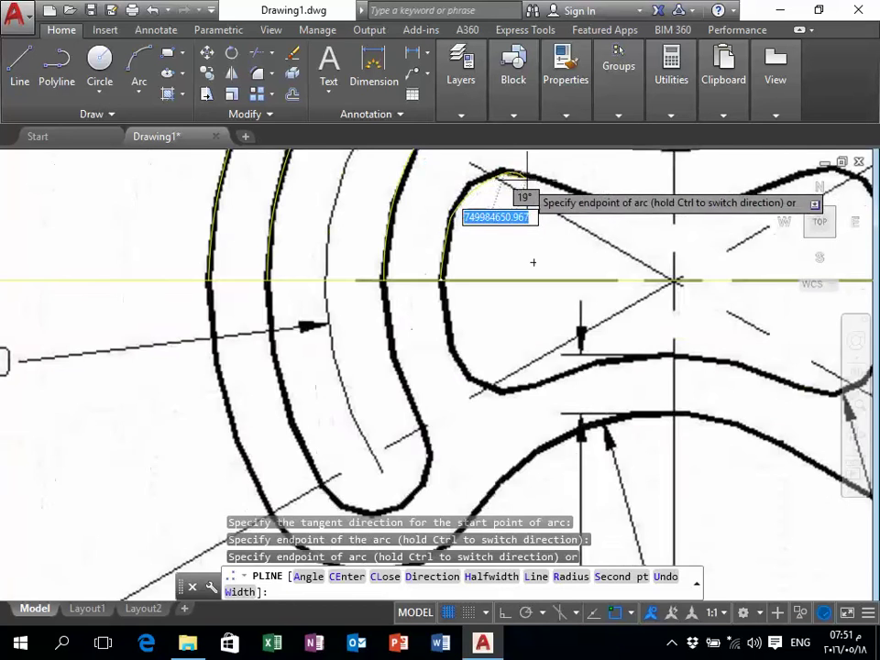
scroll(514, 183, up, 1)
- Add arcs along the slot's top edge to the vertical centreline and finish the polyline
text(d)
key(Return)
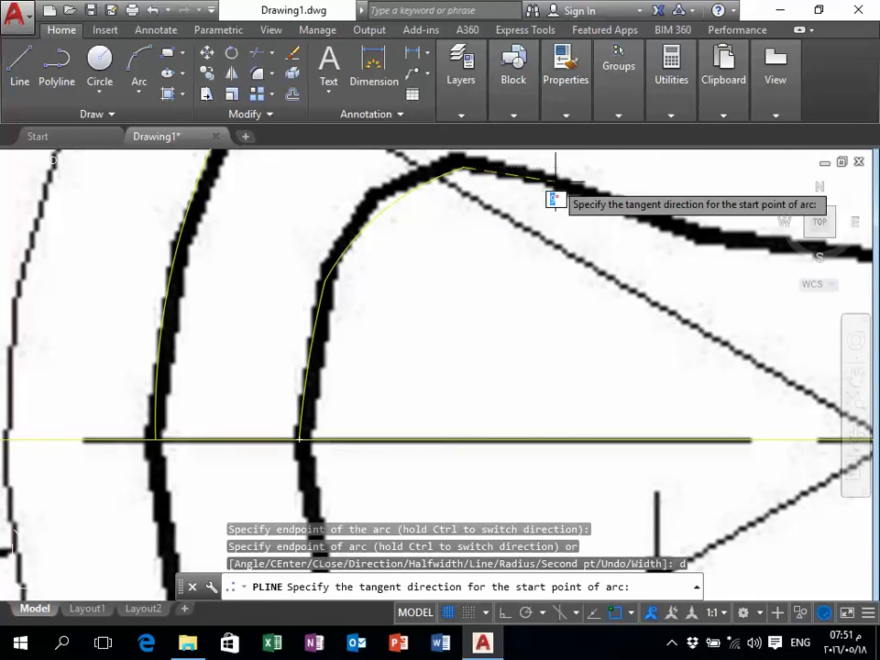
click(554, 196)
click(704, 241)
scroll(699, 240, down, 3)
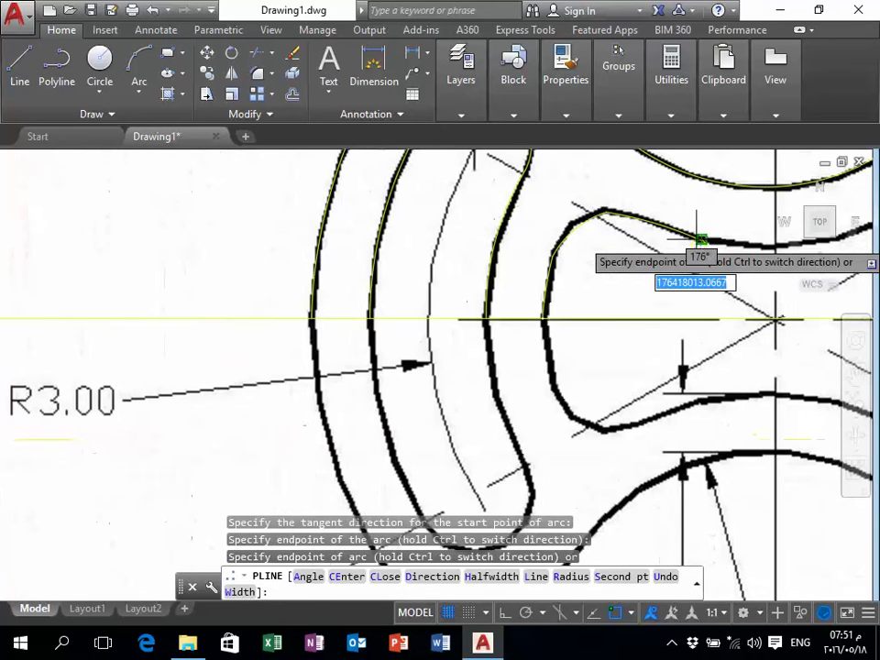
text(d)
key(Return)
scroll(696, 266, up, 5)
click(691, 281)
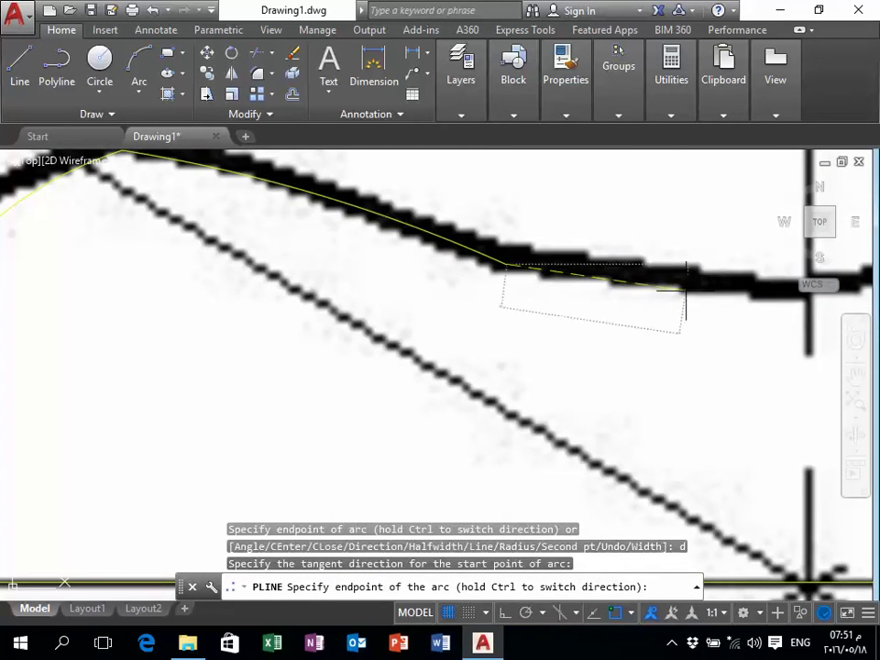
scroll(733, 312, down, 3)
scroll(706, 330, up, 3)
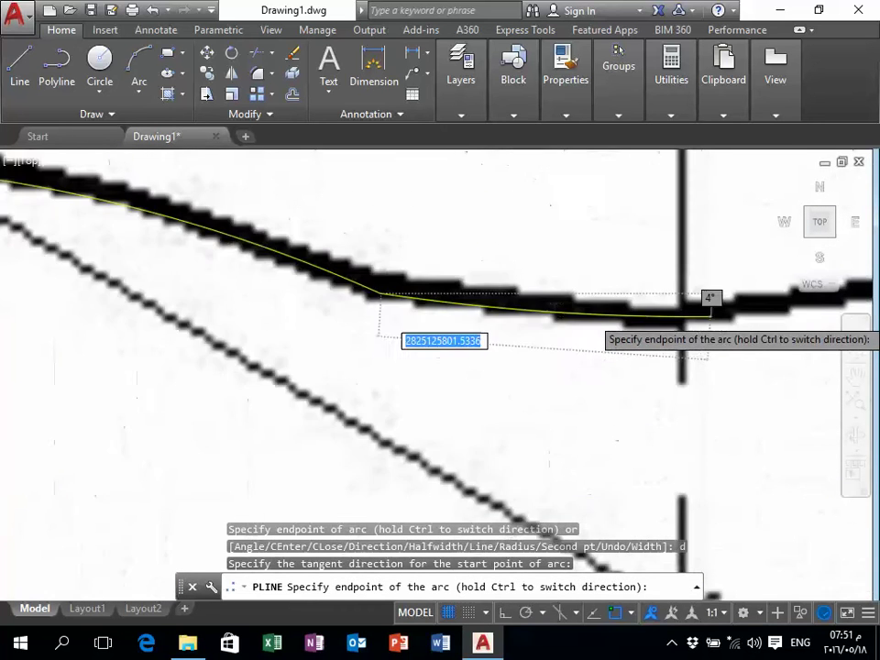
scroll(697, 307, up, 2)
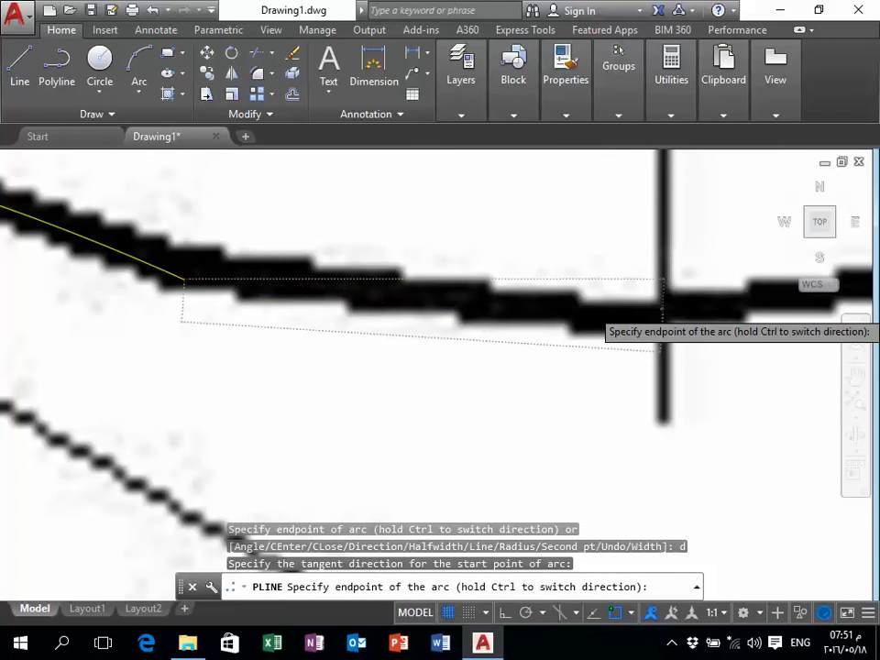
click(663, 310)
scroll(665, 308, down, 5)
key(Escape)
scroll(569, 330, down, 3)
- Select the new slot polyline and drag its top vertex onto the reference outline
click(414, 261)
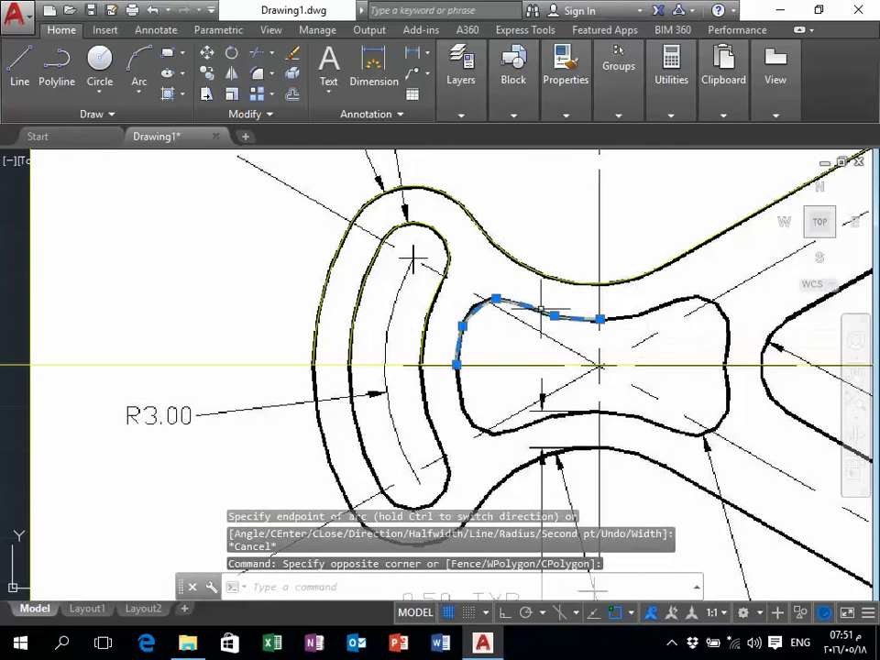
scroll(462, 327, up, 4)
scroll(490, 282, up, 4)
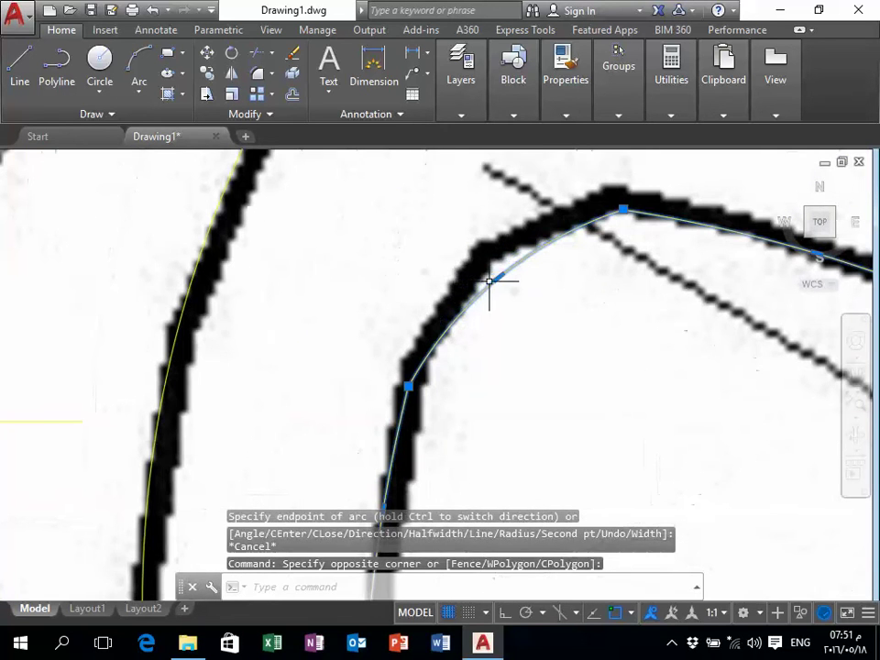
click(499, 277)
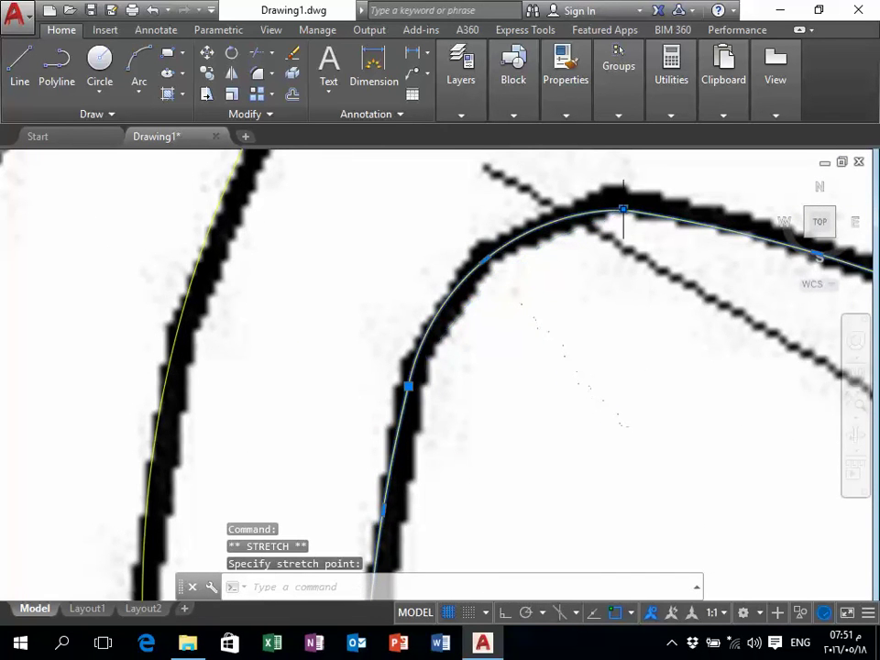
scroll(622, 213, up, 4)
scroll(612, 215, down, 3)
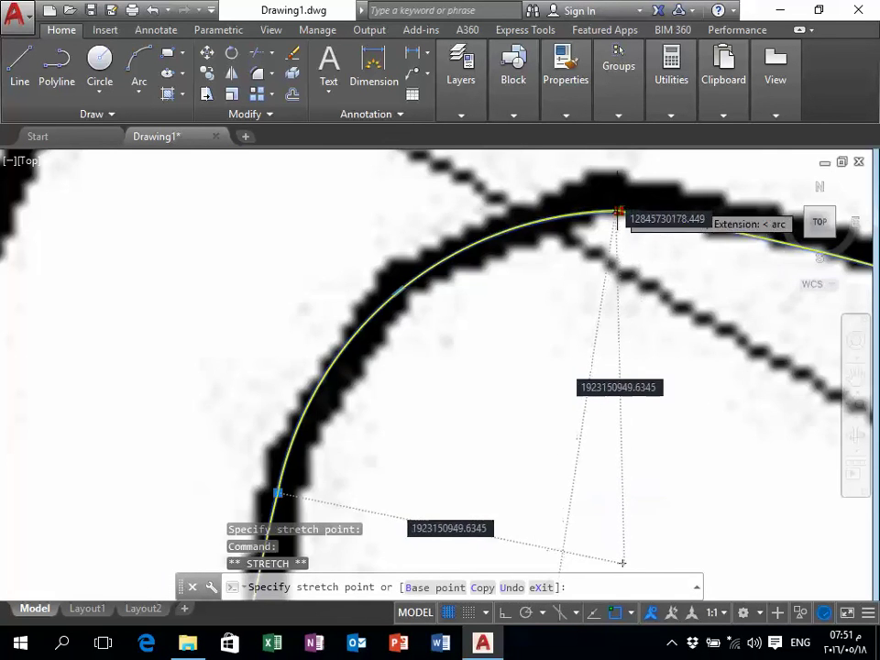
click(617, 209)
scroll(621, 197, down, 3)
scroll(494, 350, up, 2)
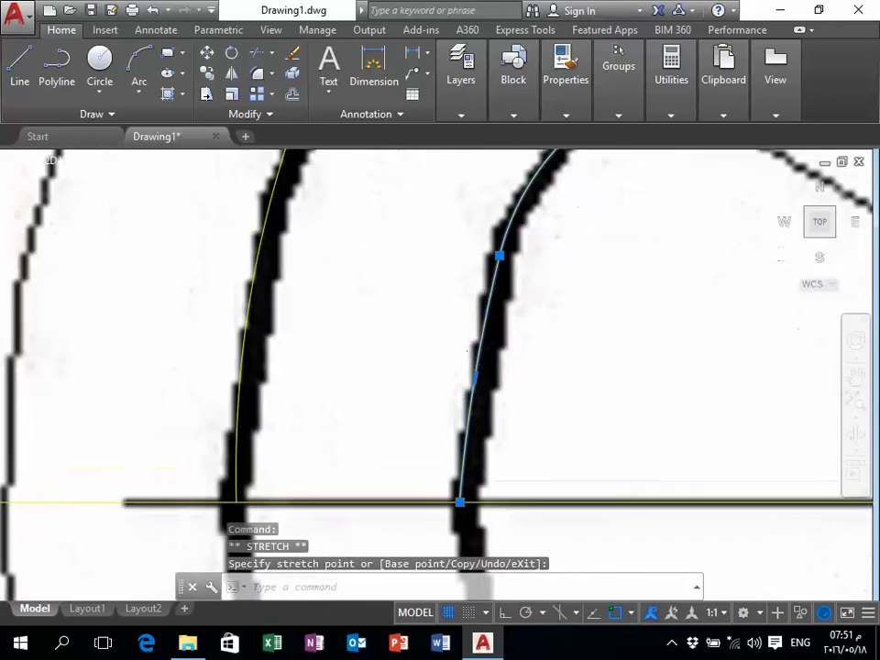
scroll(477, 364, up, 2)
- Move the other curve's vertex and midpoint onto the dark reference outline
click(496, 359)
click(496, 359)
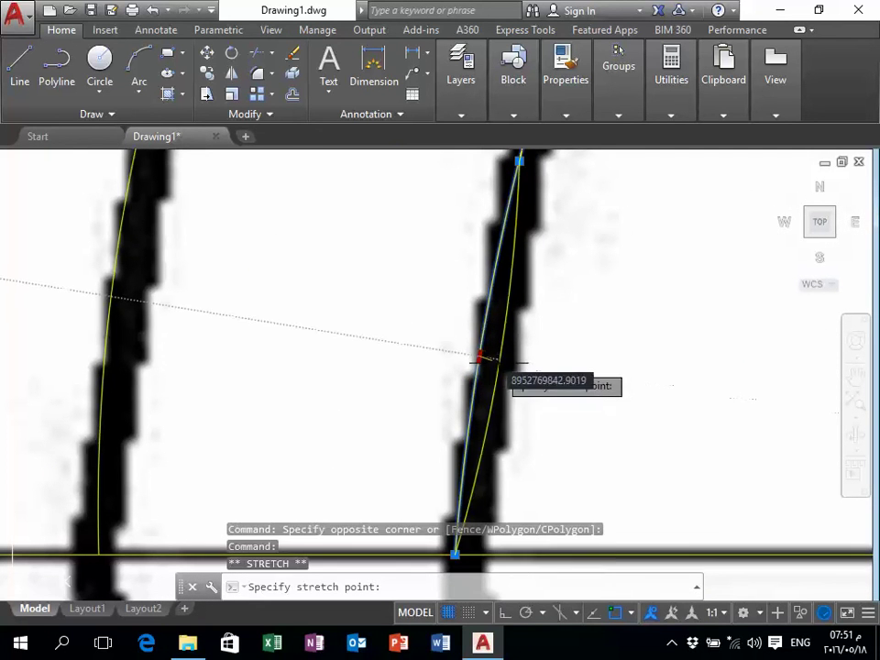
scroll(468, 296, down, 3)
scroll(449, 380, up, 3)
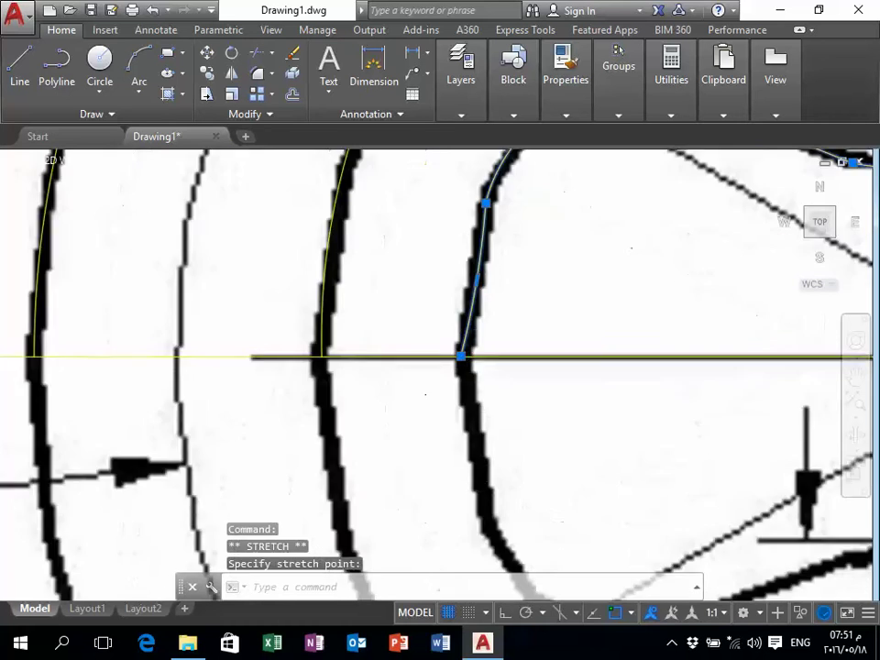
scroll(447, 360, up, 3)
scroll(446, 362, down, 3)
scroll(466, 304, up, 3)
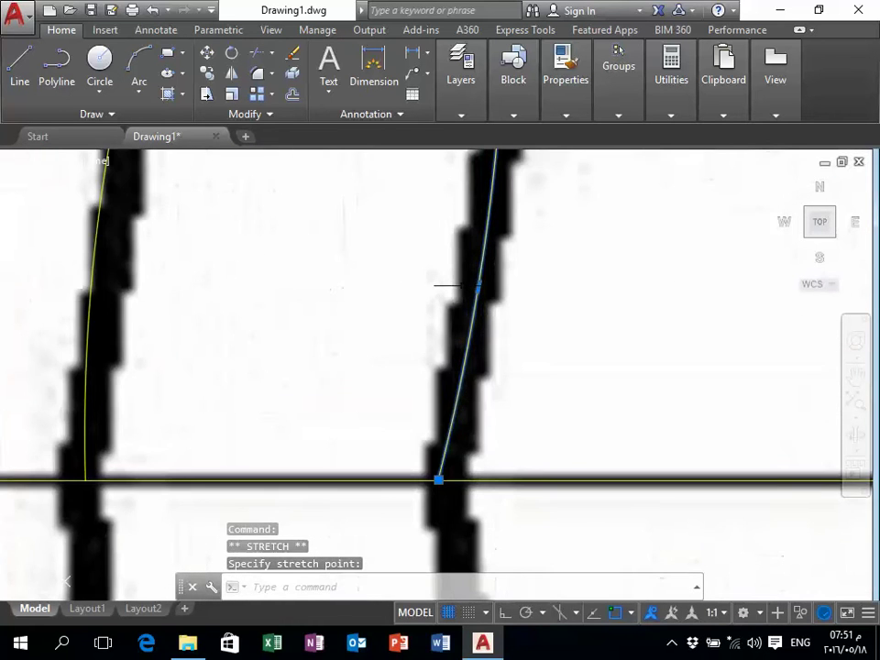
click(477, 285)
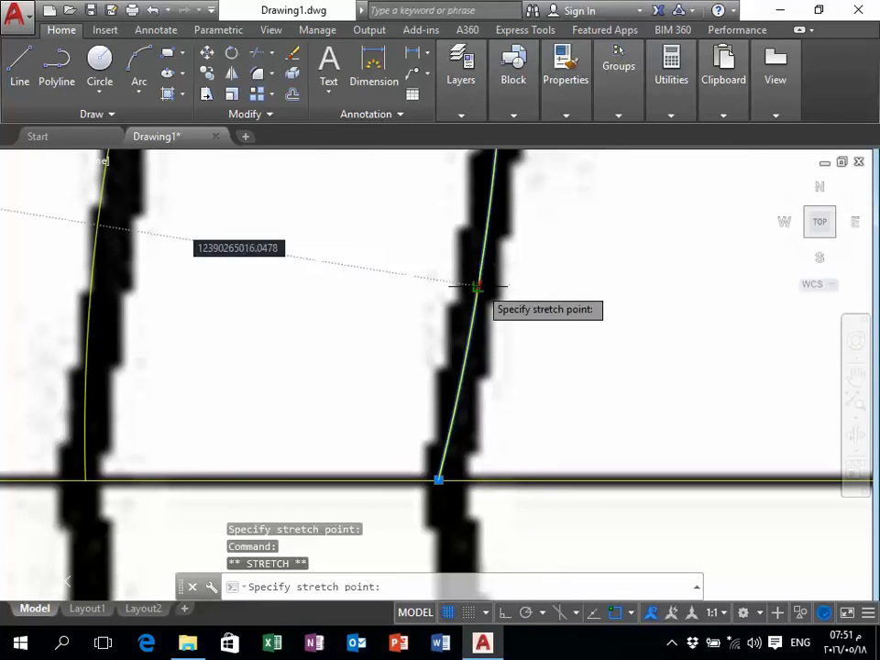
scroll(423, 338, down, 2)
scroll(422, 330, down, 2)
scroll(418, 396, down, 2)
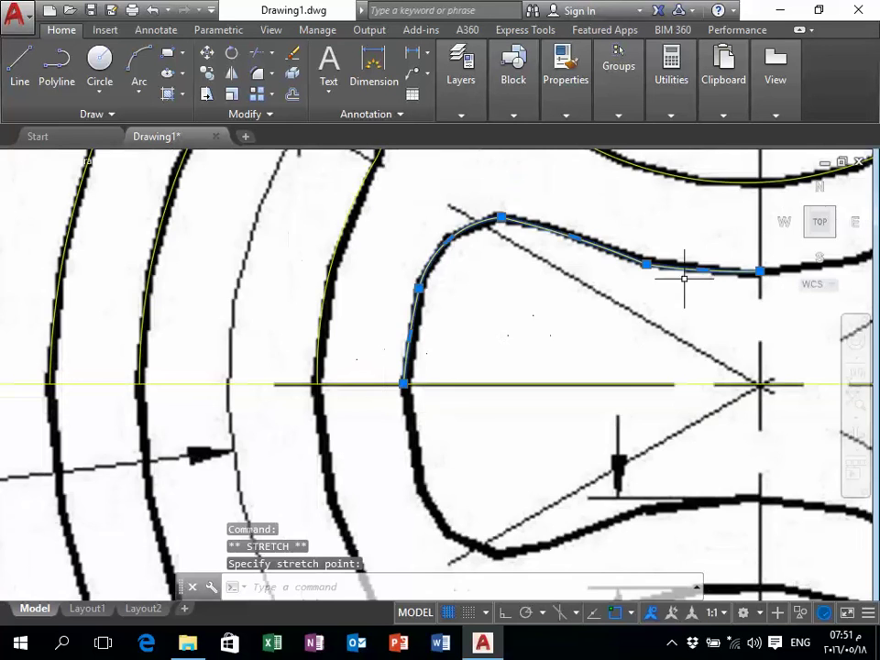
scroll(766, 275, up, 5)
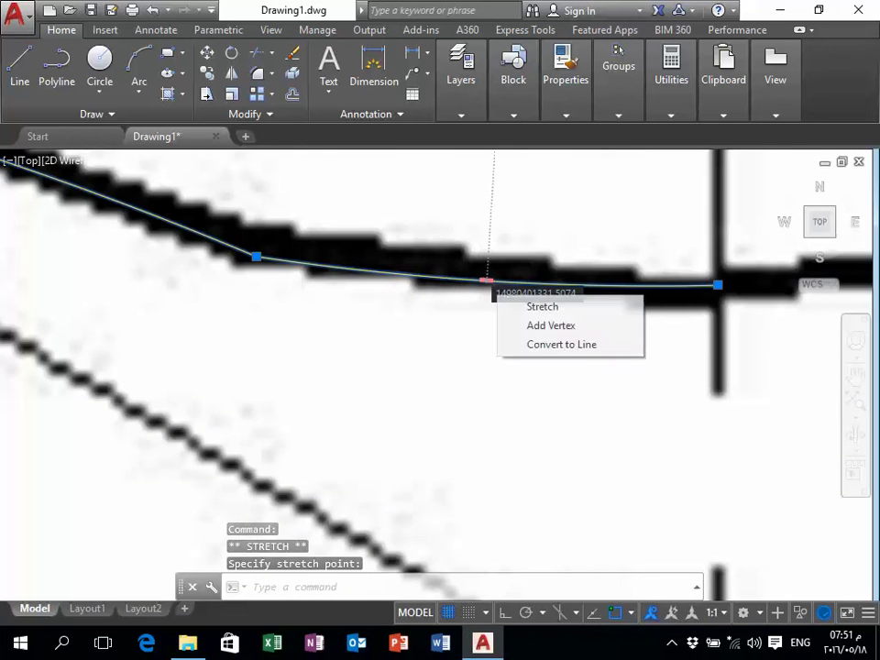
click(484, 282)
scroll(482, 291, down, 2)
click(484, 295)
scroll(458, 291, down, 3)
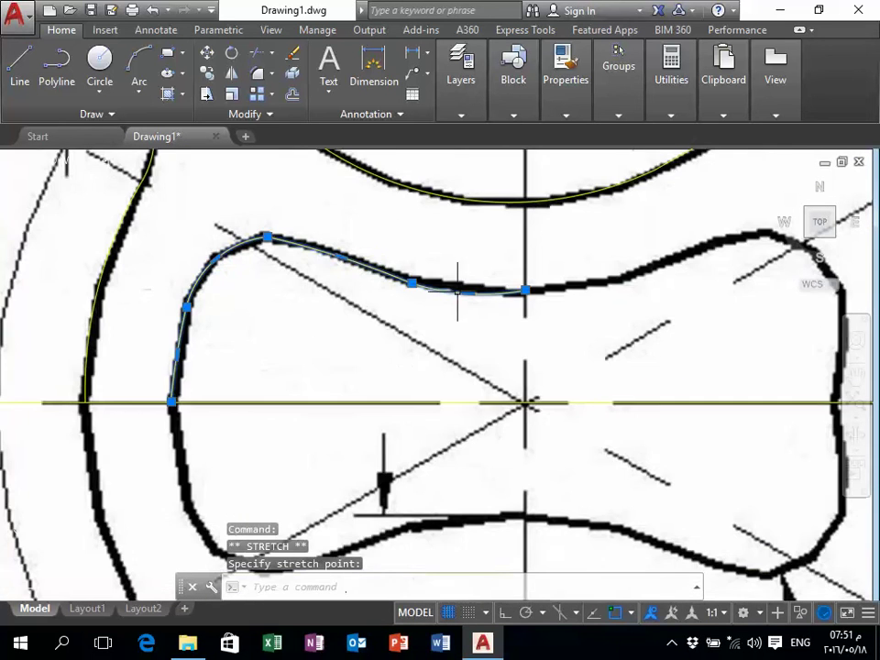
scroll(345, 259, up, 2)
scroll(340, 253, up, 4)
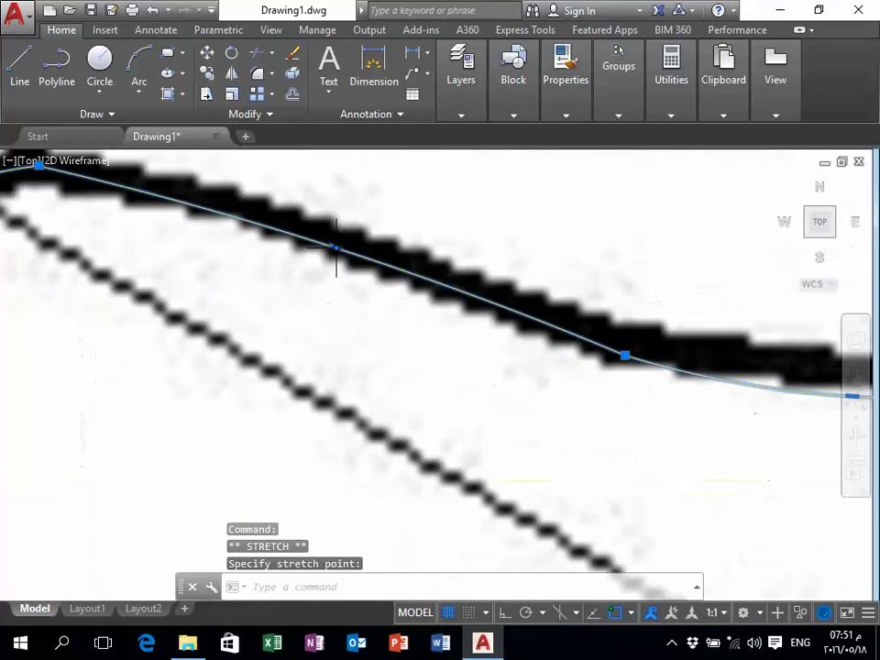
- Settle the upper curve's vertex onto the reference line, then clear the selection
click(334, 248)
scroll(334, 248, up, 2)
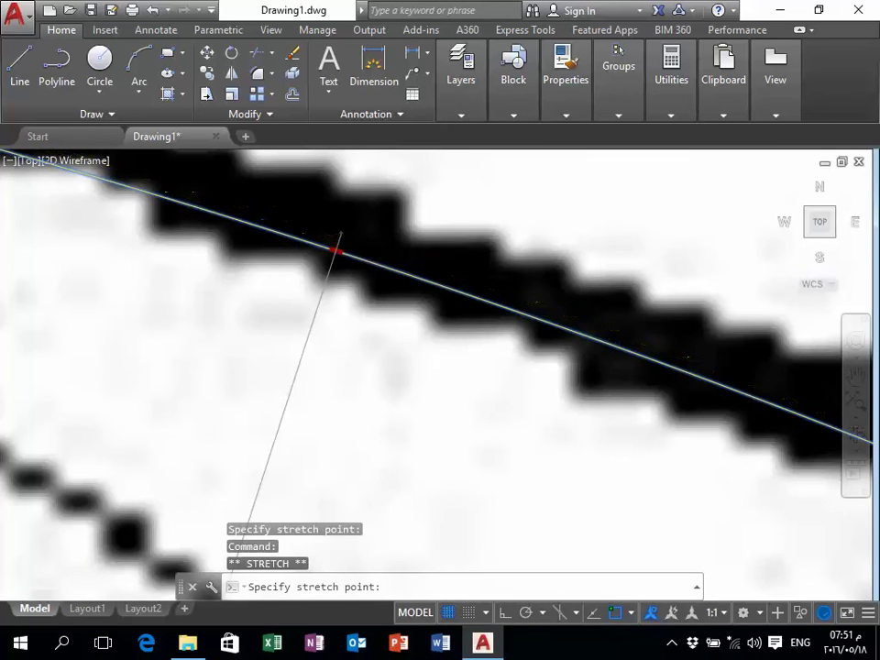
click(337, 240)
click(345, 303)
scroll(367, 316, down, 3)
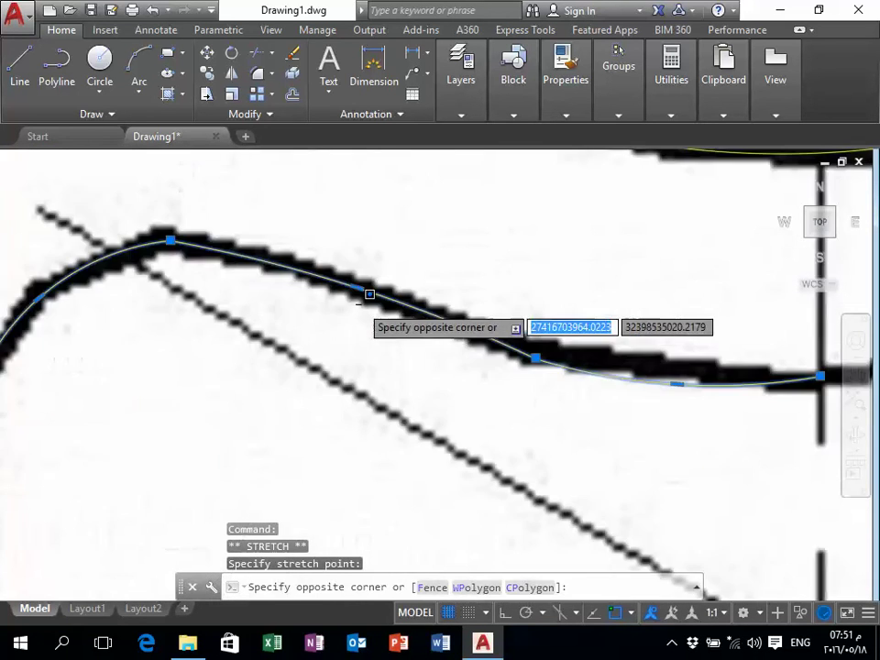
scroll(360, 310, down, 3)
key(Escape)
scroll(353, 303, down, 2)
key(Escape)
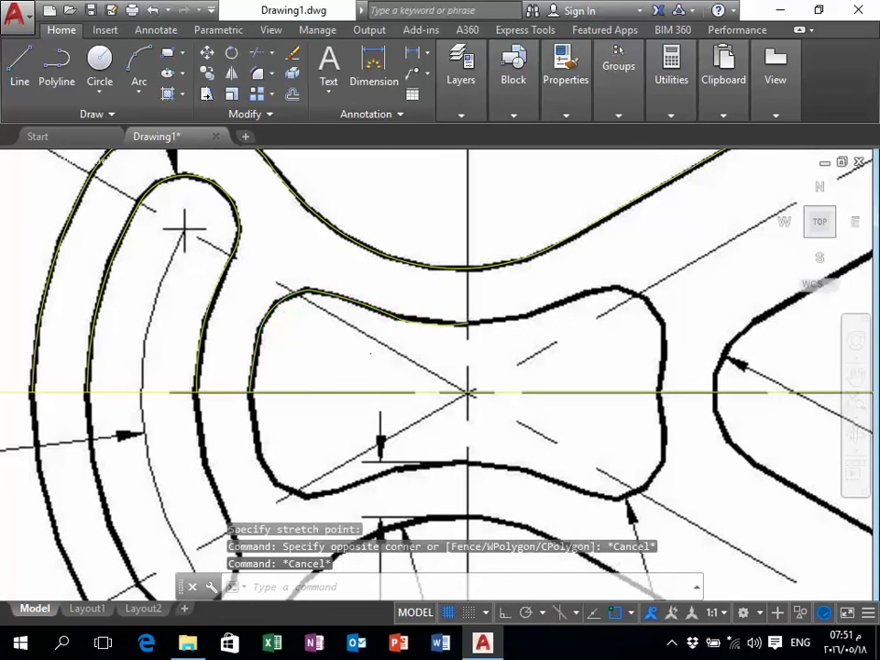
click(398, 354)
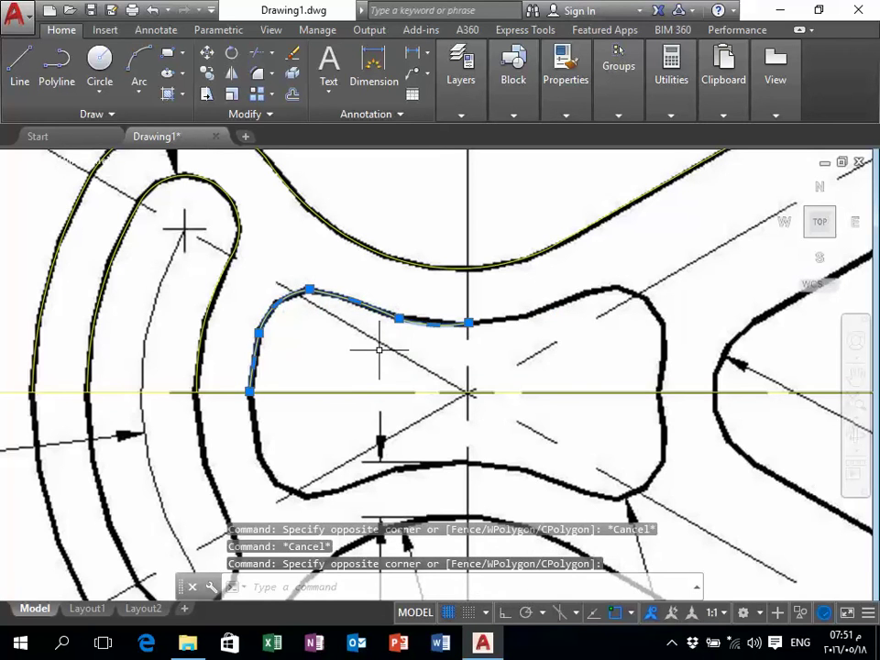
- Mirror the upper-left cutout curve about a vertical axis from its end, answering N to keep it
text(mi)
key(Return)
key(Escape)
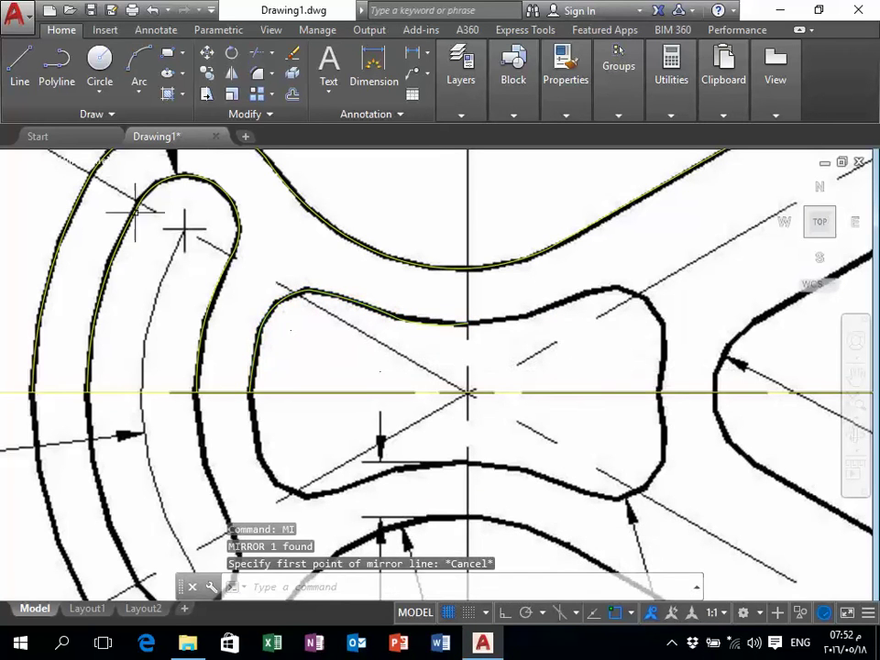
click(336, 330)
click(266, 268)
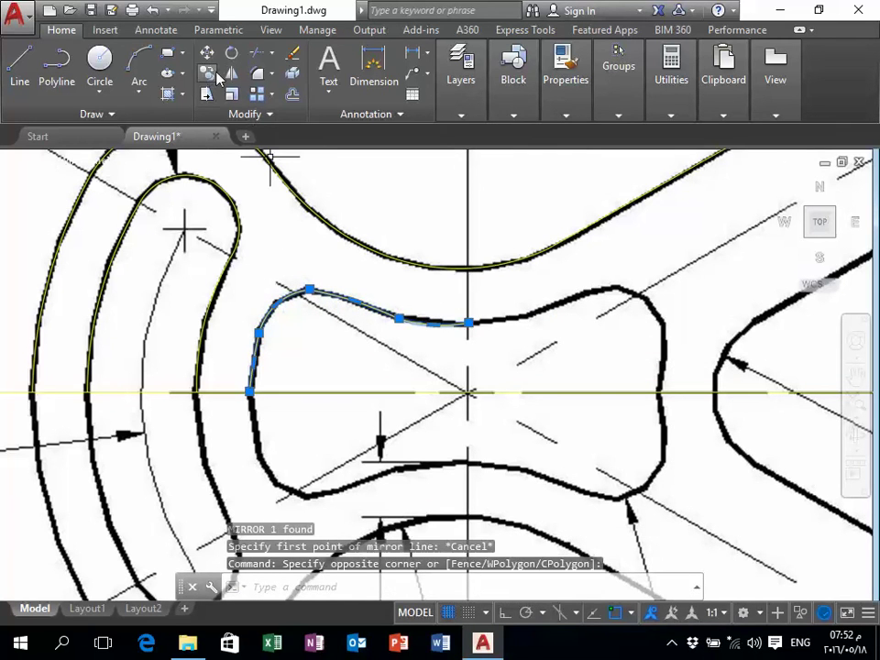
click(229, 78)
scroll(449, 339, up, 2)
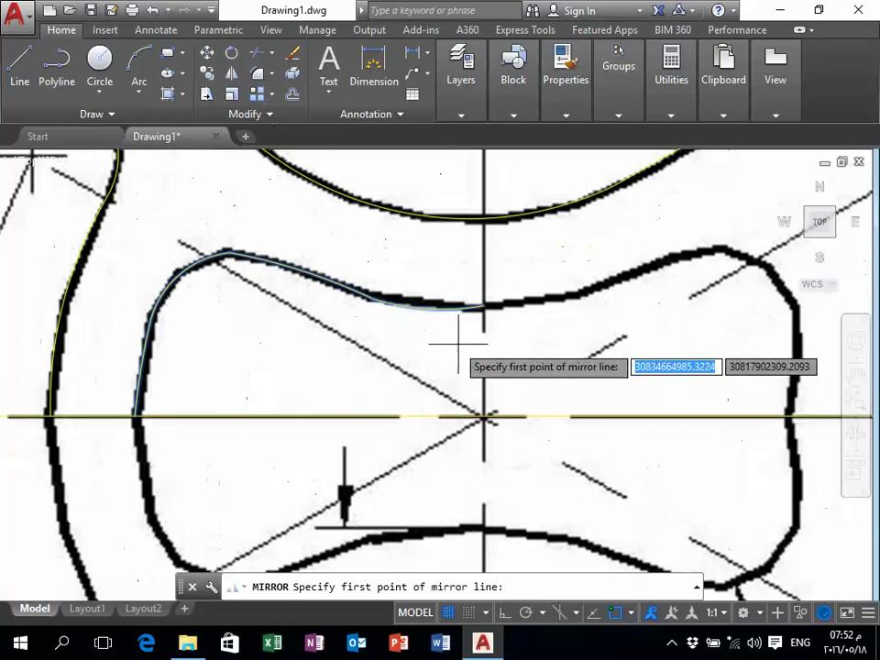
click(484, 305)
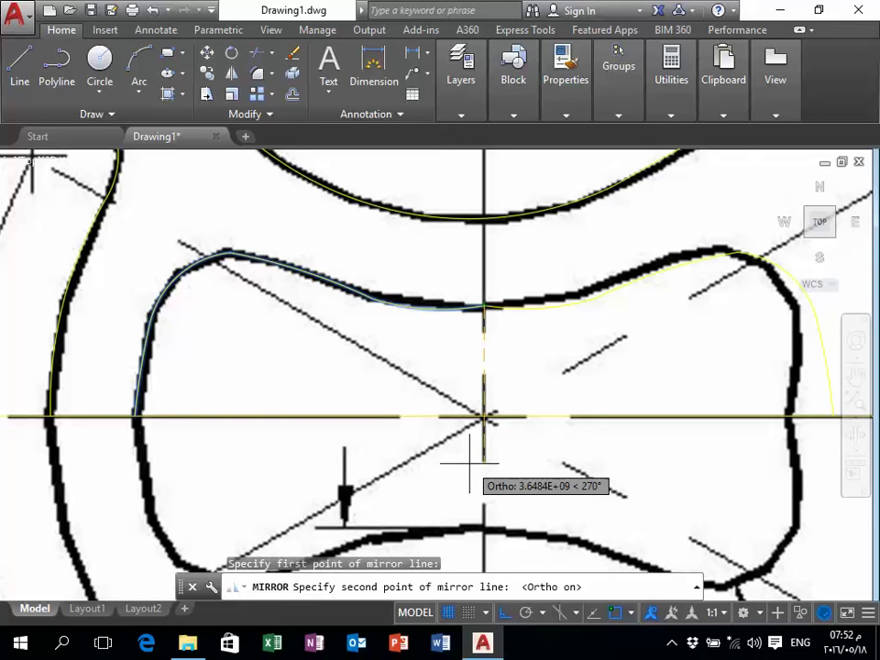
click(470, 466)
text(n)
key(Return)
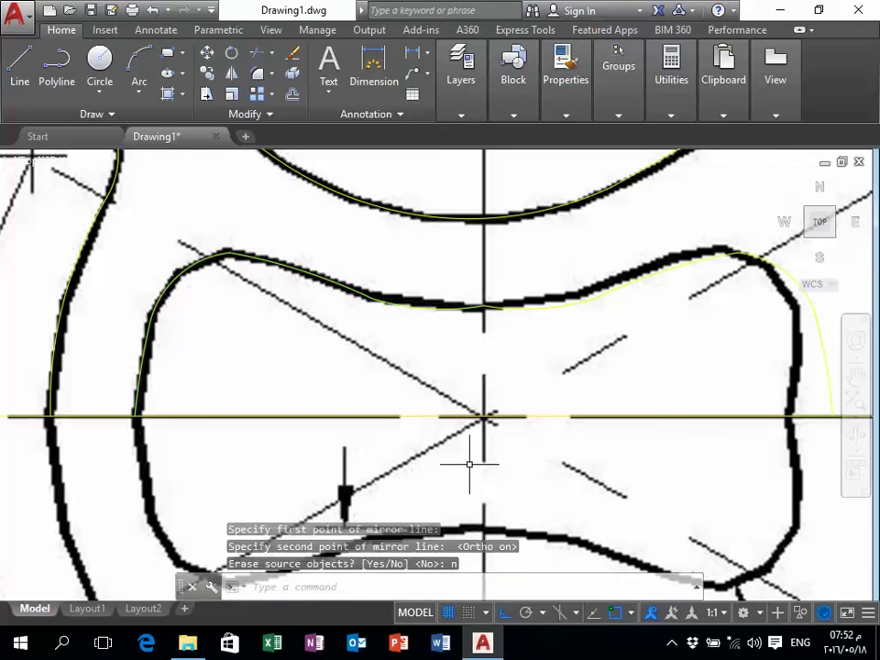
scroll(468, 461, down, 2)
- Select the mirrored curve and lower its centre vertex onto the outline
key(Escape)
scroll(675, 387, up, 2)
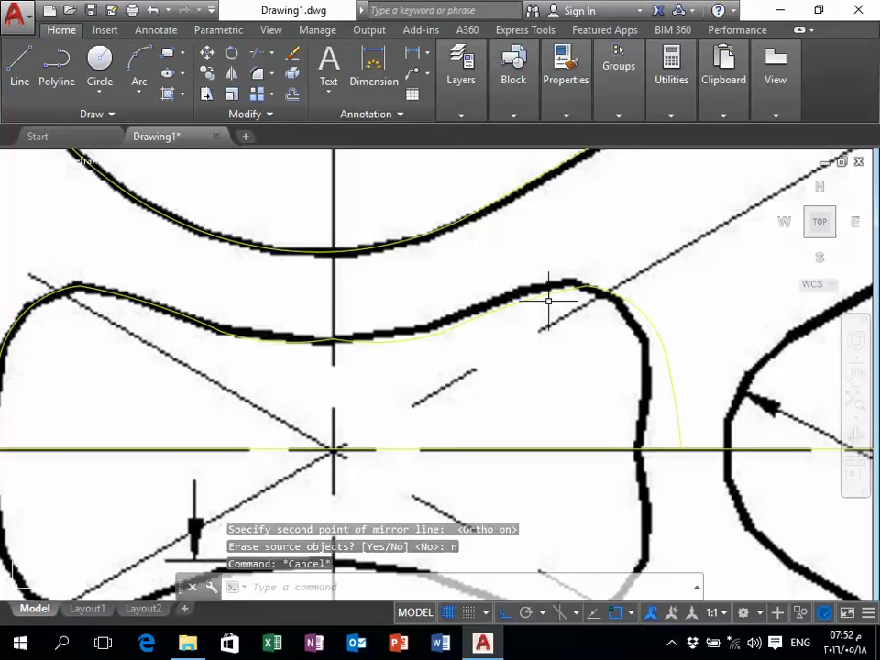
scroll(337, 344, up, 1)
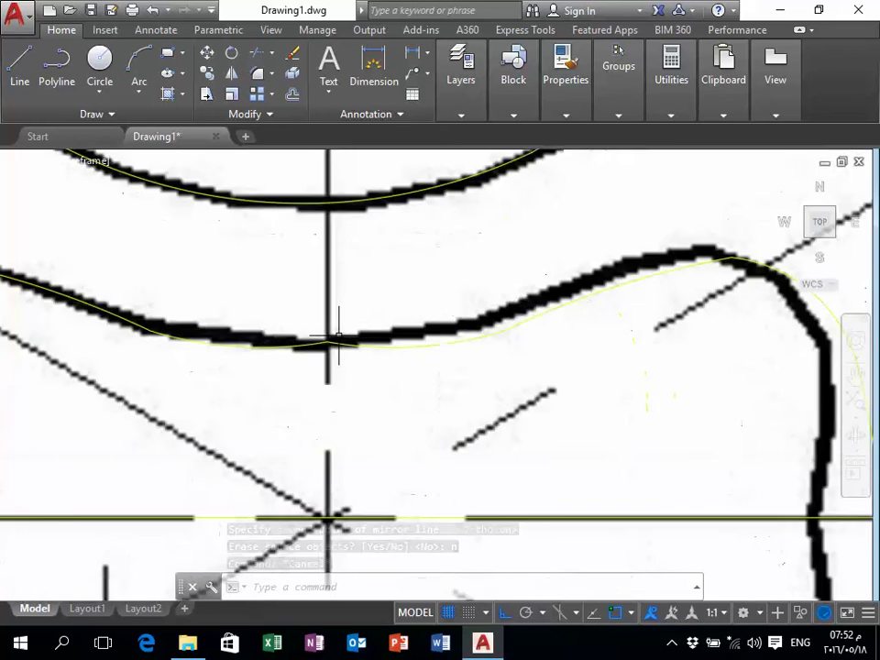
scroll(330, 344, up, 2)
scroll(330, 344, up, 2)
scroll(384, 353, down, 2)
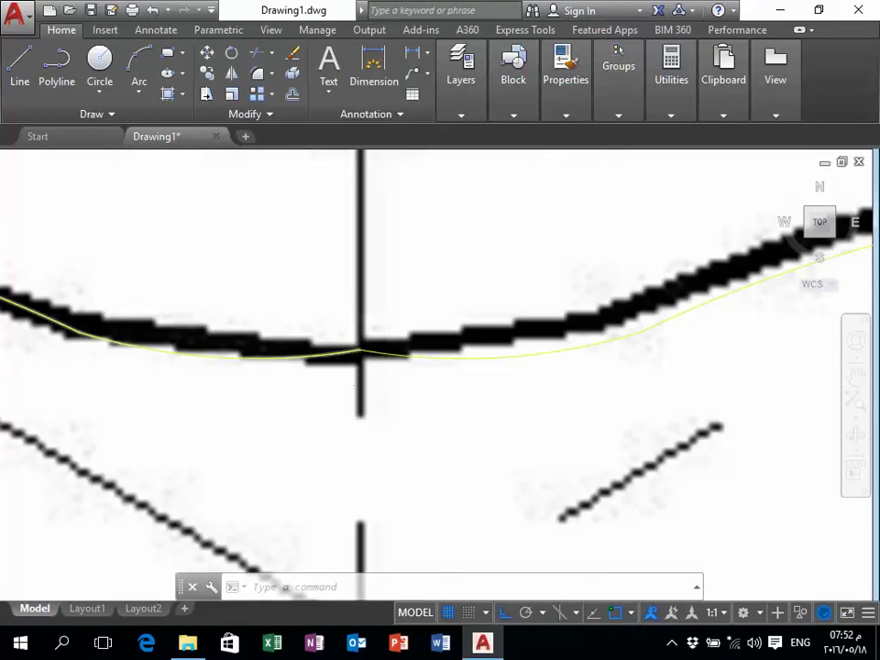
scroll(385, 362, up, 1)
click(421, 358)
click(342, 327)
scroll(389, 362, up, 1)
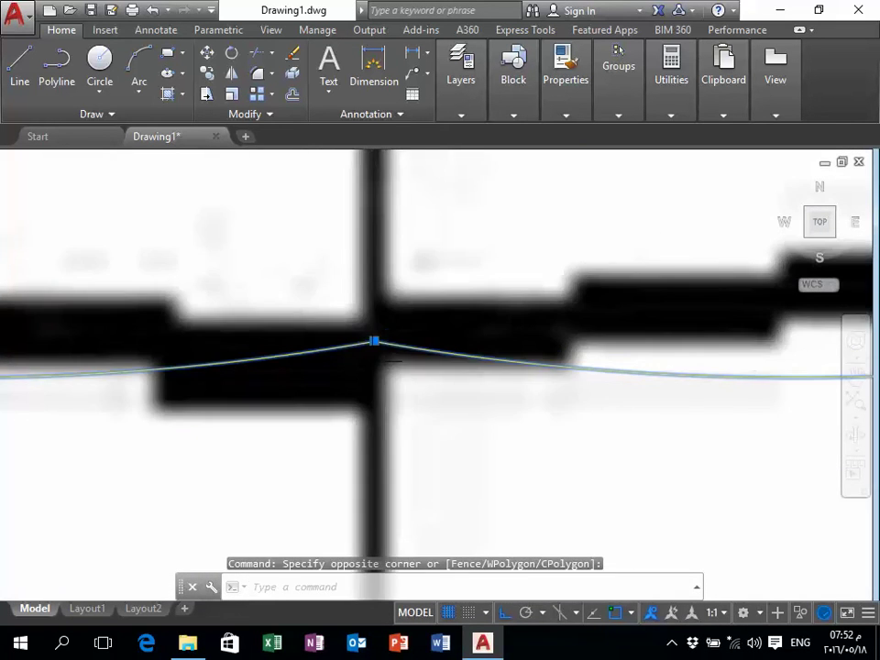
click(374, 341)
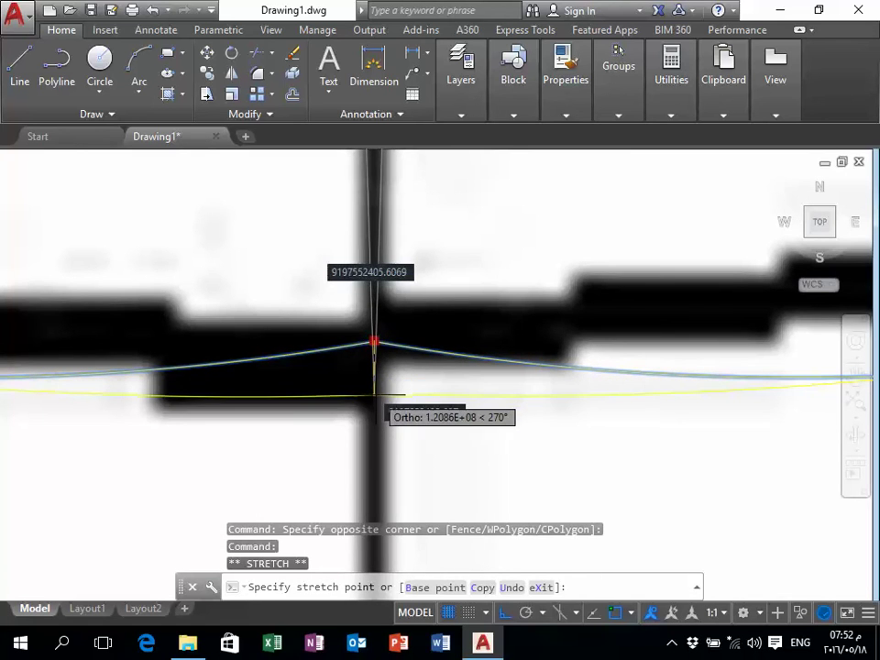
click(374, 397)
scroll(374, 397, down, 1)
key(Escape)
- Reselect the mirrored curve and undo the last vertex move
click(418, 411)
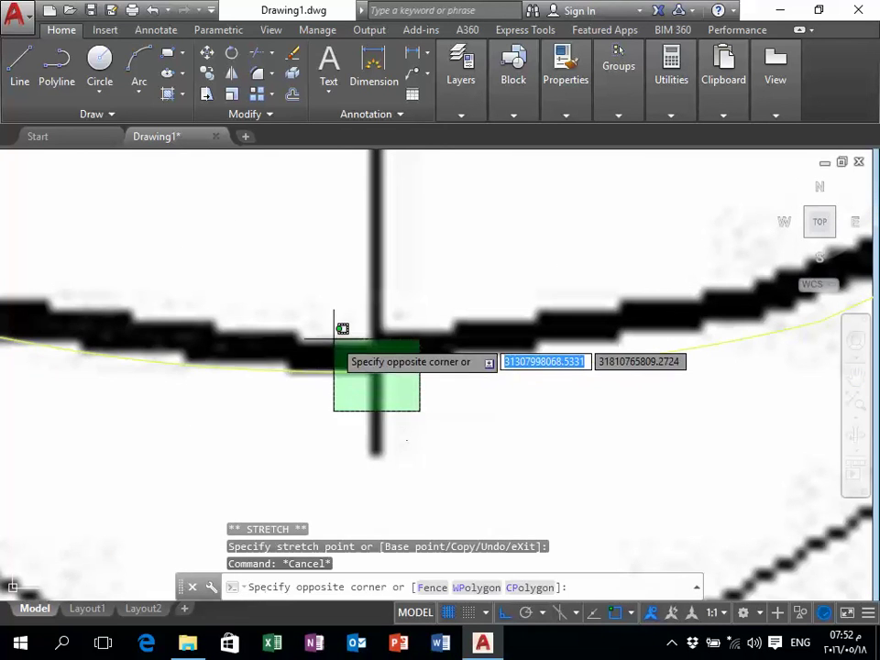
click(344, 345)
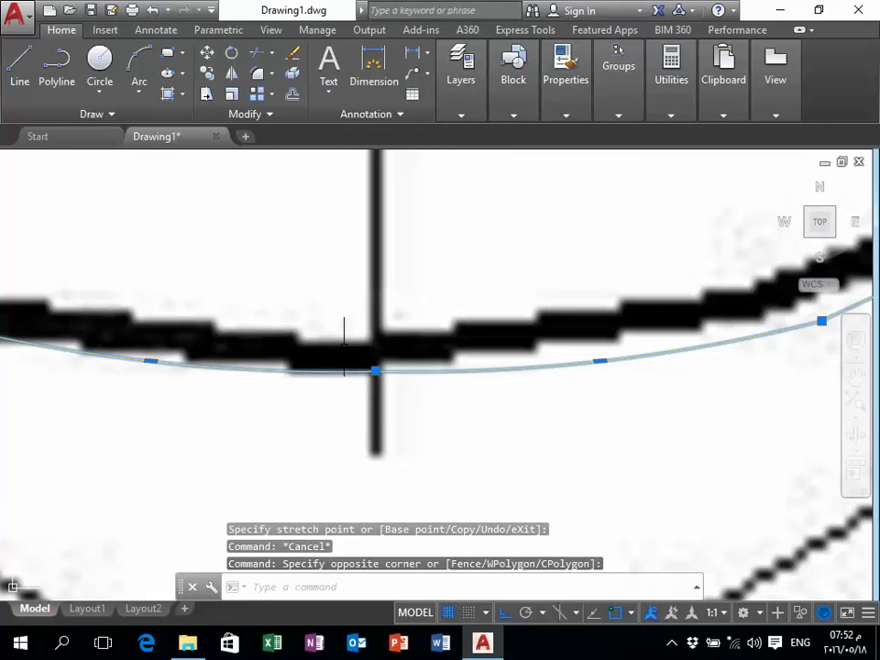
key(ctrl+z)
key(ctrl+z)
click(417, 397)
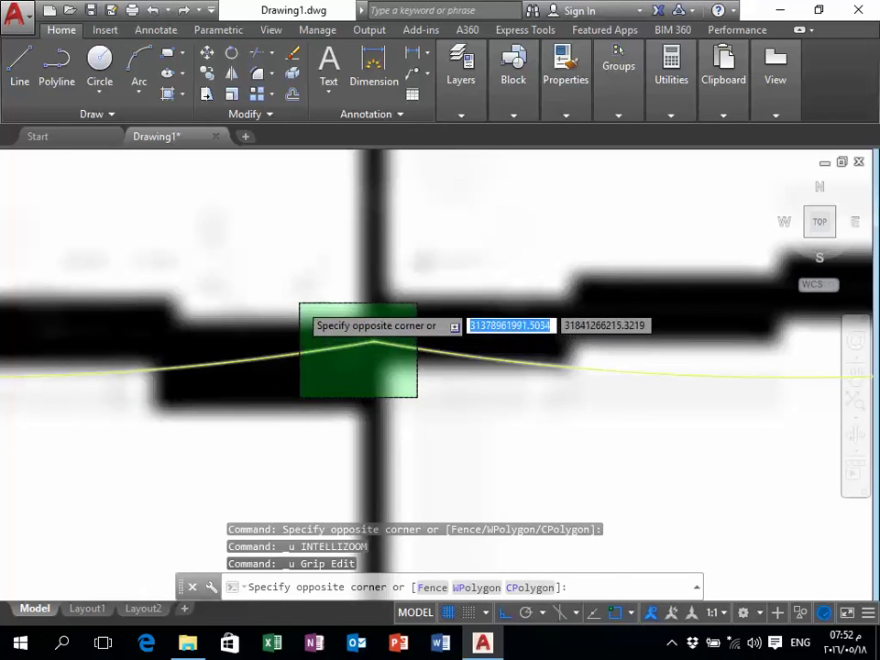
click(299, 304)
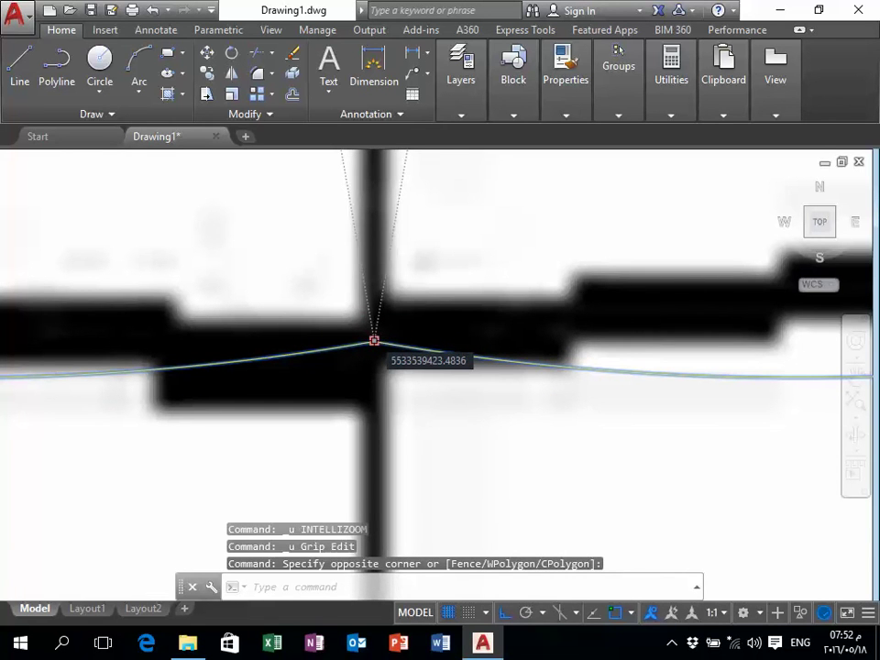
click(374, 340)
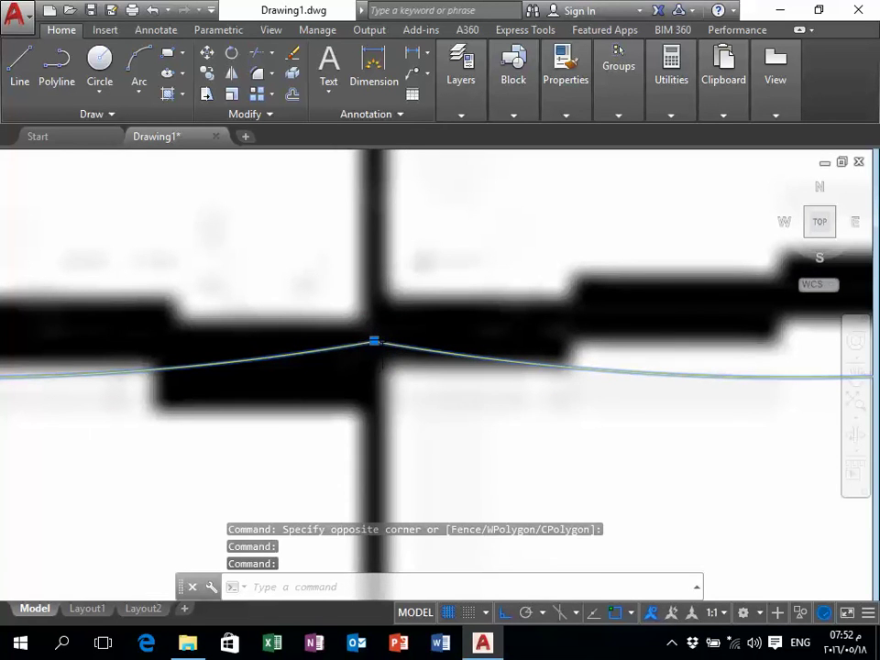
- Drag the centre vertex and another curve point onto the black reference outline
click(374, 340)
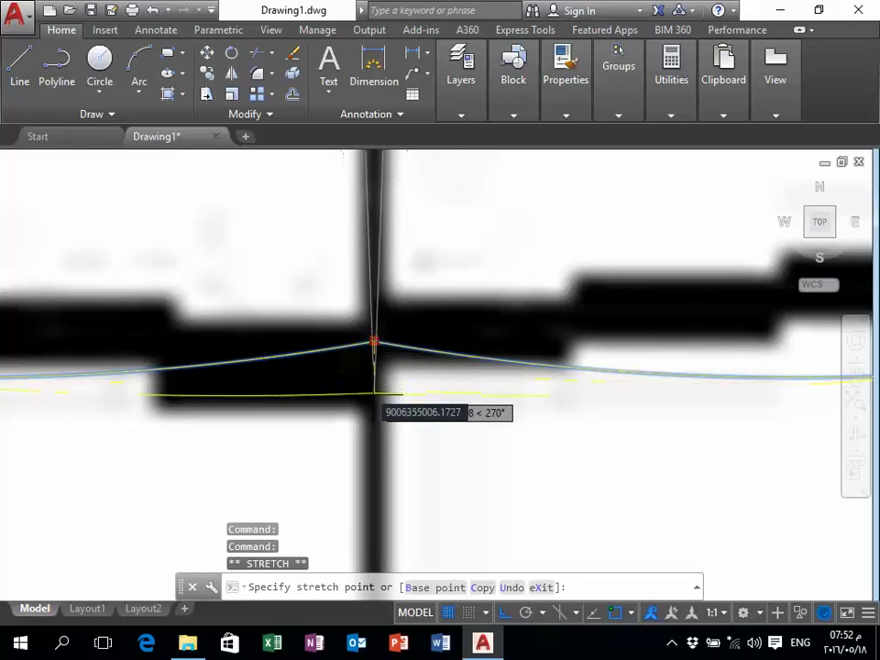
scroll(343, 359, down, 2)
scroll(350, 477, down, 4)
scroll(350, 406, down, 3)
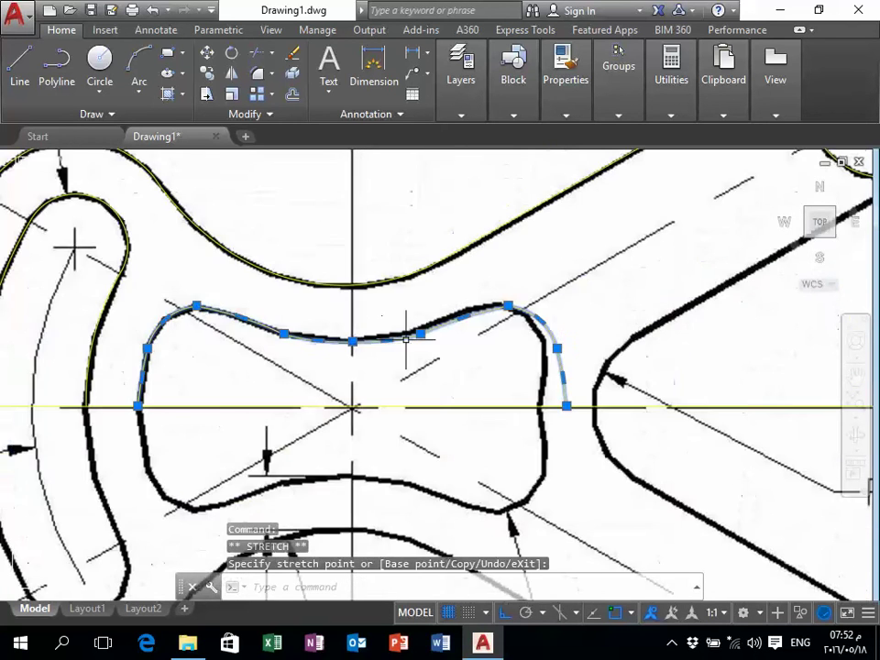
scroll(417, 334, up, 5)
scroll(434, 302, up, 3)
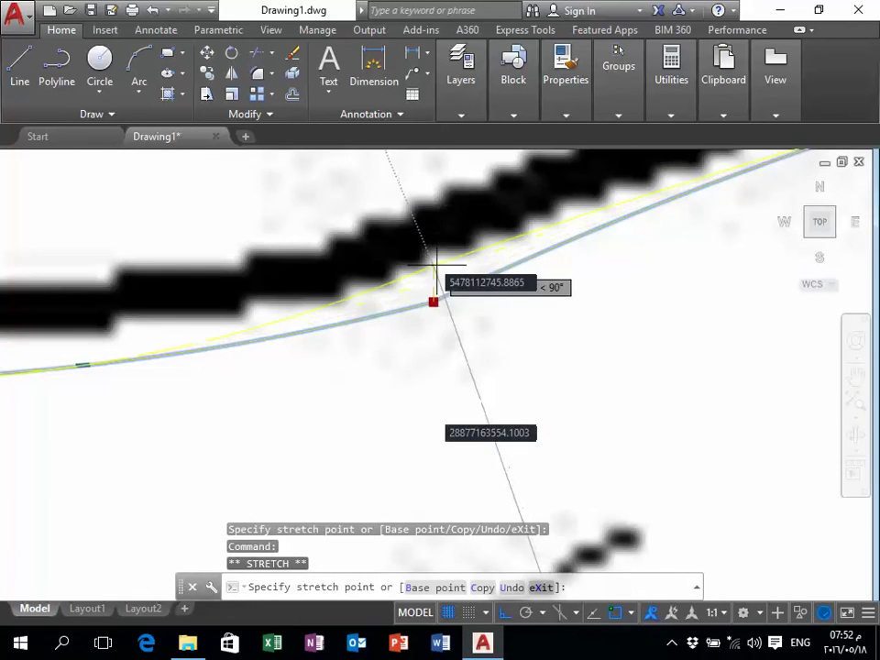
scroll(452, 265, down, 4)
scroll(315, 300, up, 2)
scroll(315, 299, up, 2)
double_click(303, 335)
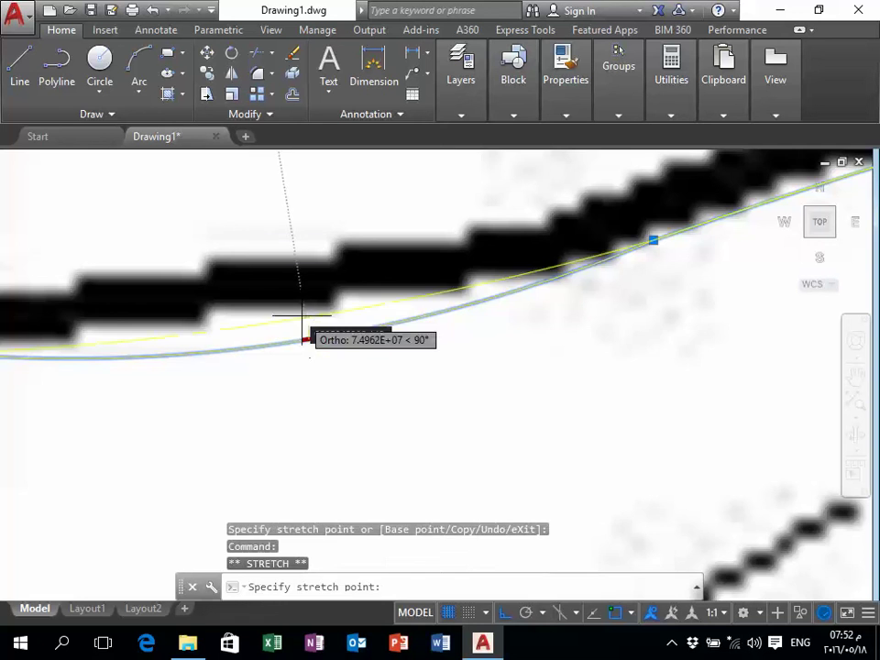
scroll(426, 321, down, 3)
scroll(425, 322, up, 2)
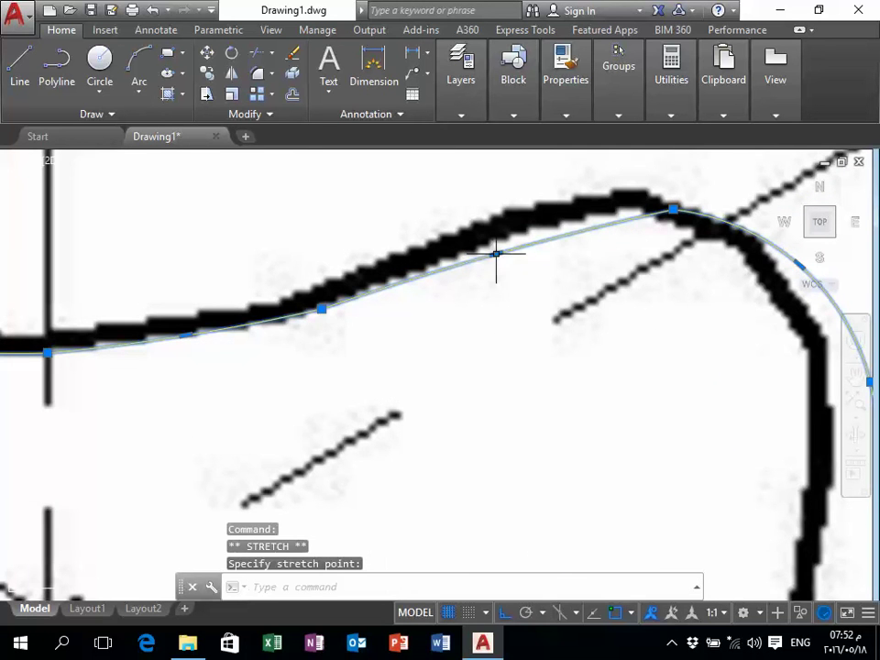
click(496, 254)
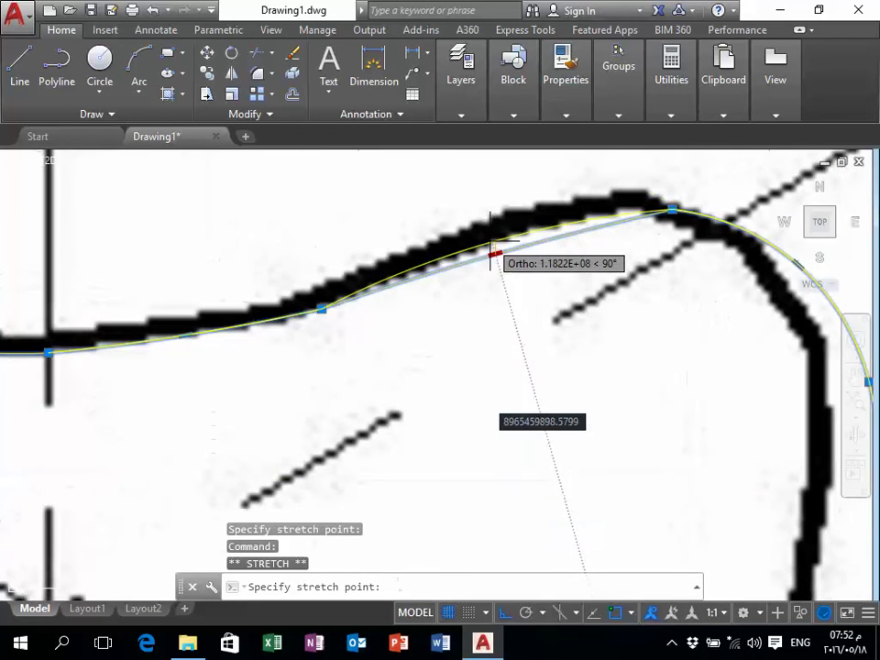
click(496, 254)
scroll(431, 193, down, 2)
- Stretch the curve's right end onto the horizontal centreline and its arc midpoint onto the outline
scroll(432, 193, down, 2)
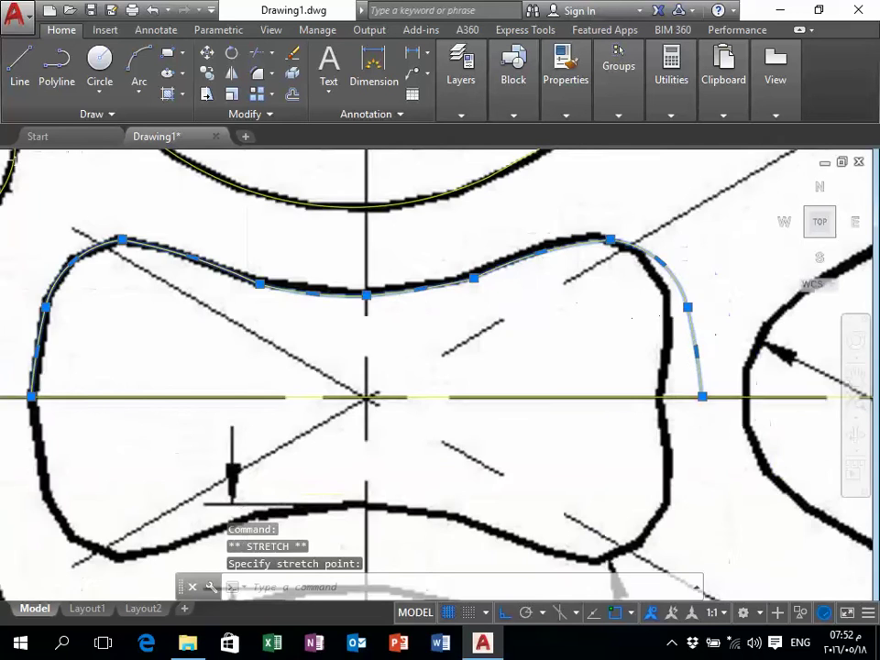
scroll(700, 395, up, 2)
scroll(699, 392, up, 2)
click(696, 400)
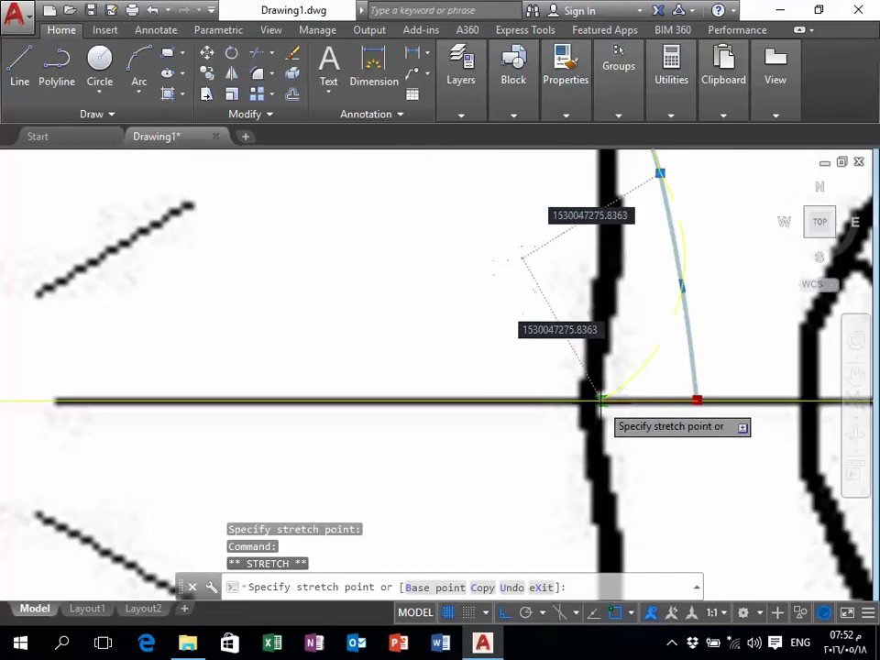
click(590, 400)
click(678, 303)
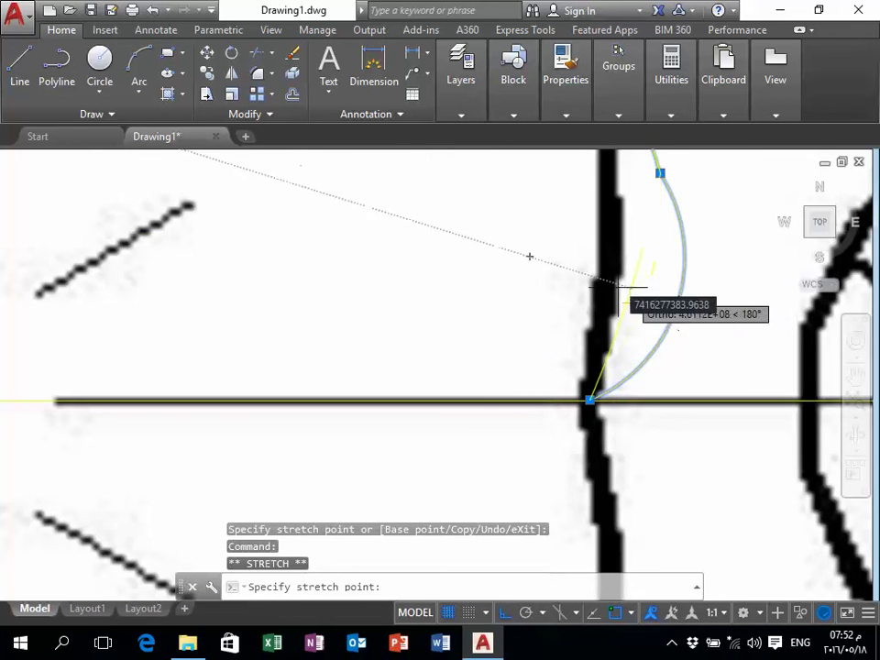
click(605, 289)
middle_drag(605, 289, 585, 448)
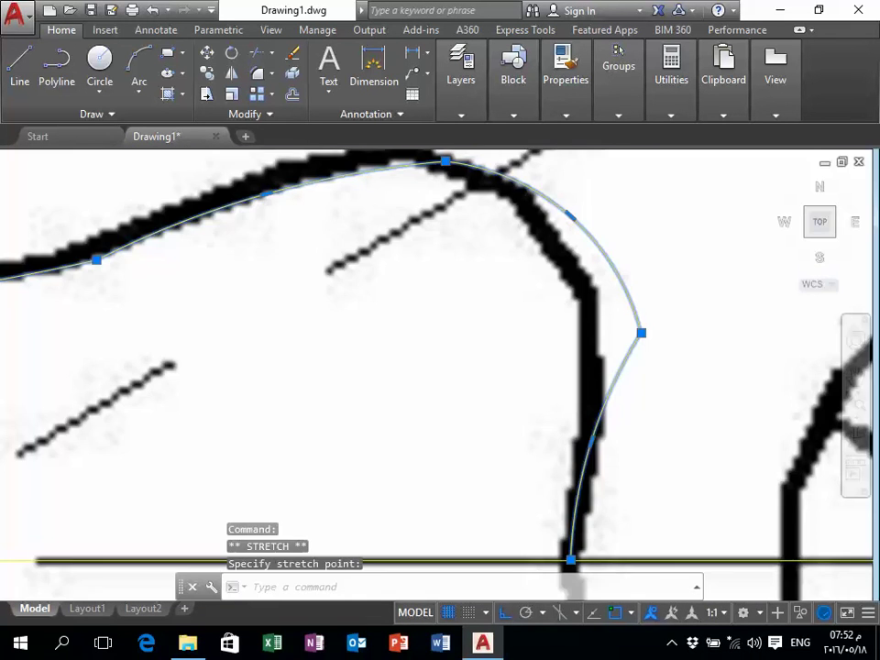
- Drag the right-hand arc points onto the black outline of the central slot
click(641, 333)
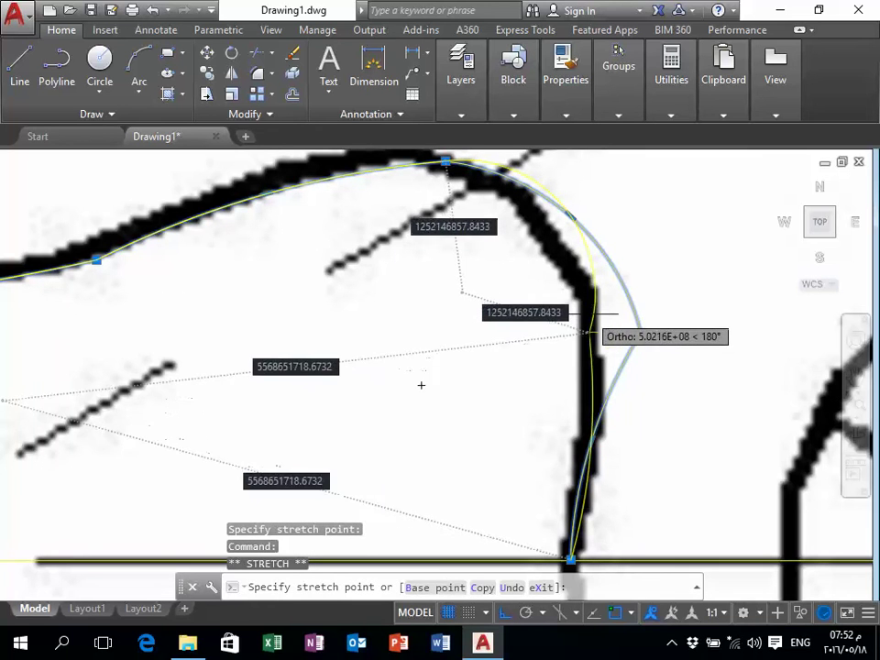
click(590, 311)
middle_drag(589, 297, 565, 365)
scroll(566, 323, down, 2)
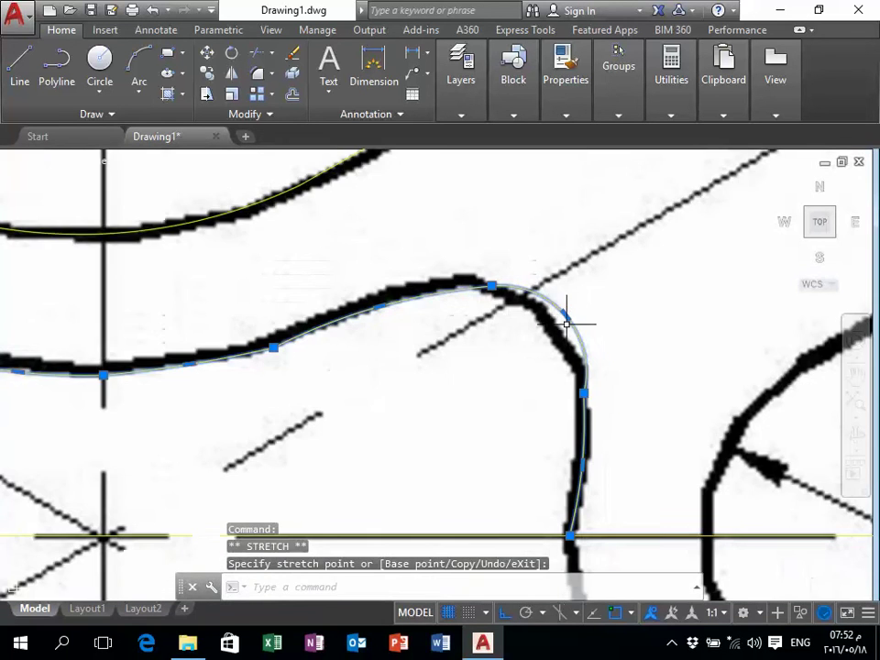
click(565, 315)
scroll(555, 326, up, 2)
scroll(546, 332, up, 2)
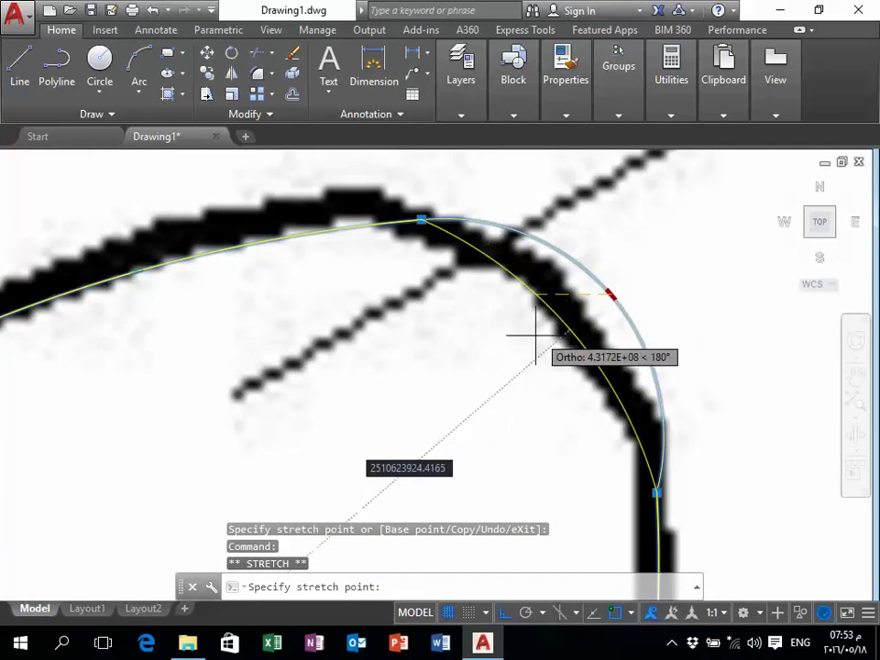
click(550, 330)
- Settle further curve points along the slot onto the reference outline
scroll(476, 321, down, 3)
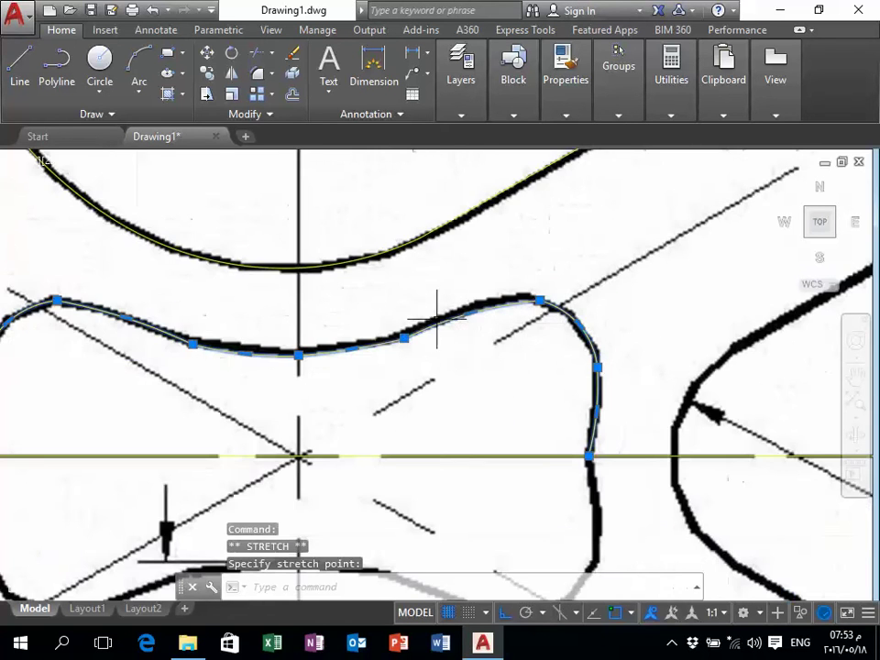
scroll(458, 321, up, 2)
scroll(483, 309, up, 3)
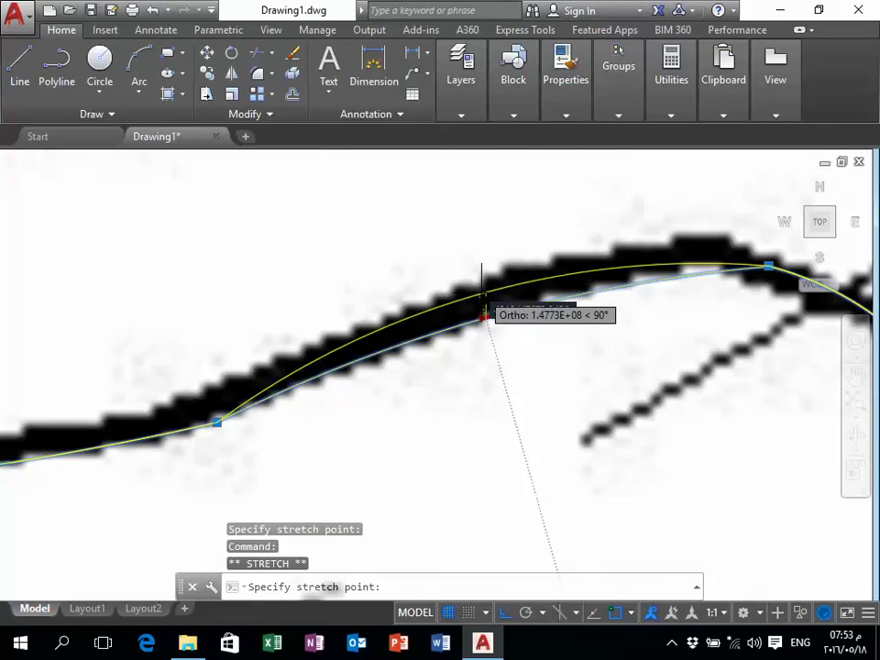
click(483, 309)
scroll(473, 331, down, 2)
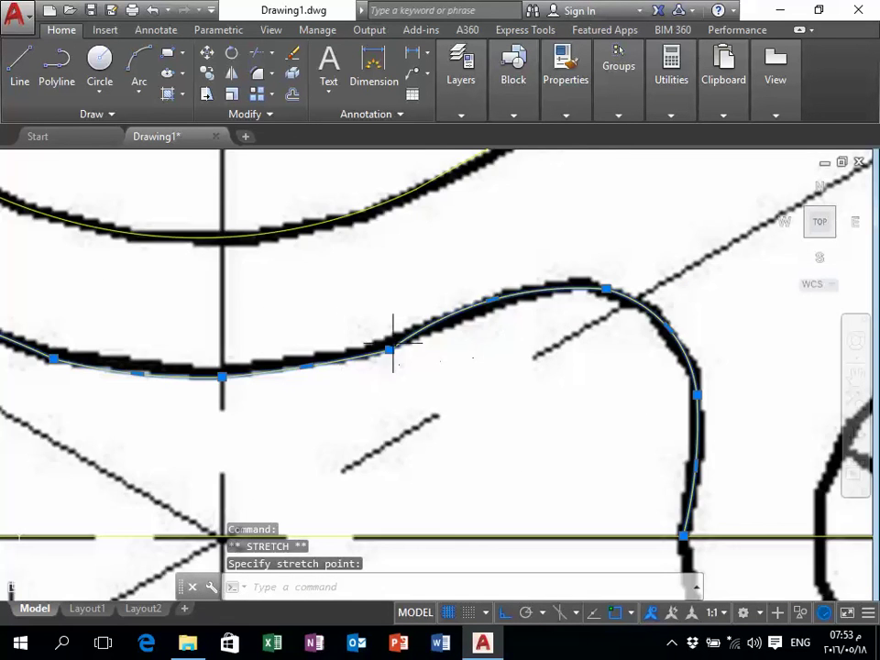
scroll(393, 343, up, 2)
scroll(464, 310, up, 2)
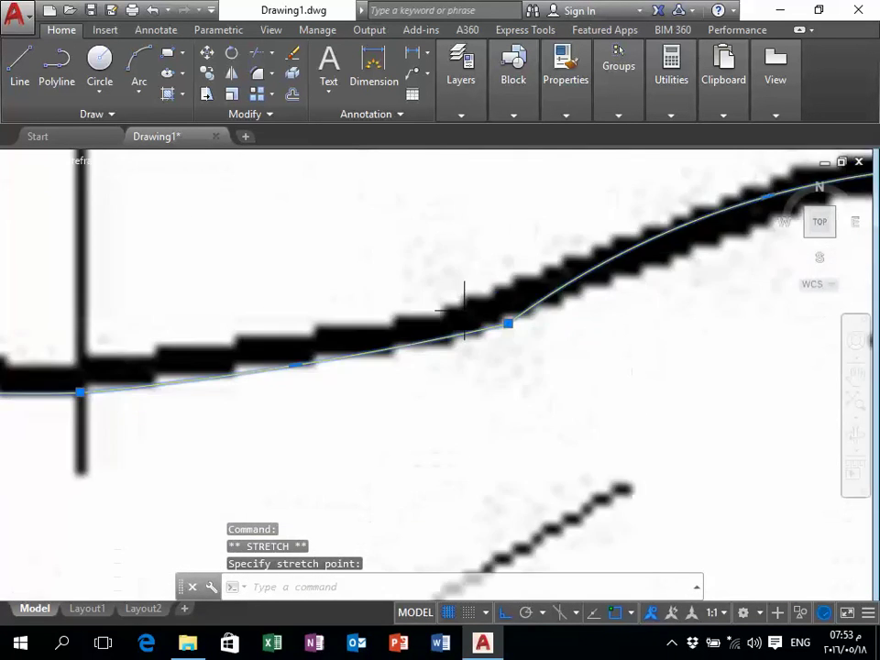
click(285, 366)
scroll(295, 367, up, 2)
click(294, 362)
- Move the slot's top-centre point up onto the outline at the vertical centreline
scroll(467, 328, down, 3)
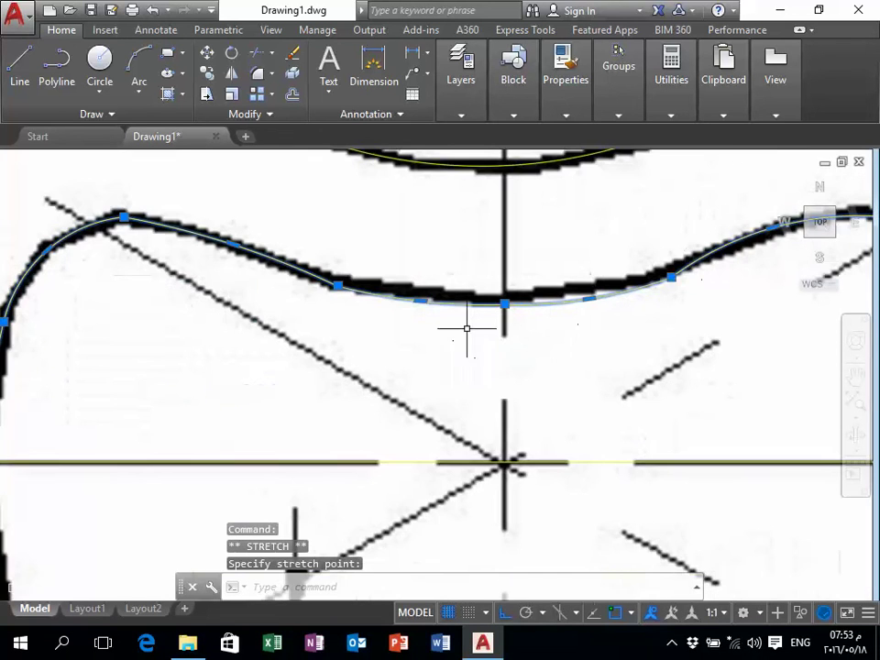
scroll(497, 316, up, 3)
click(522, 284)
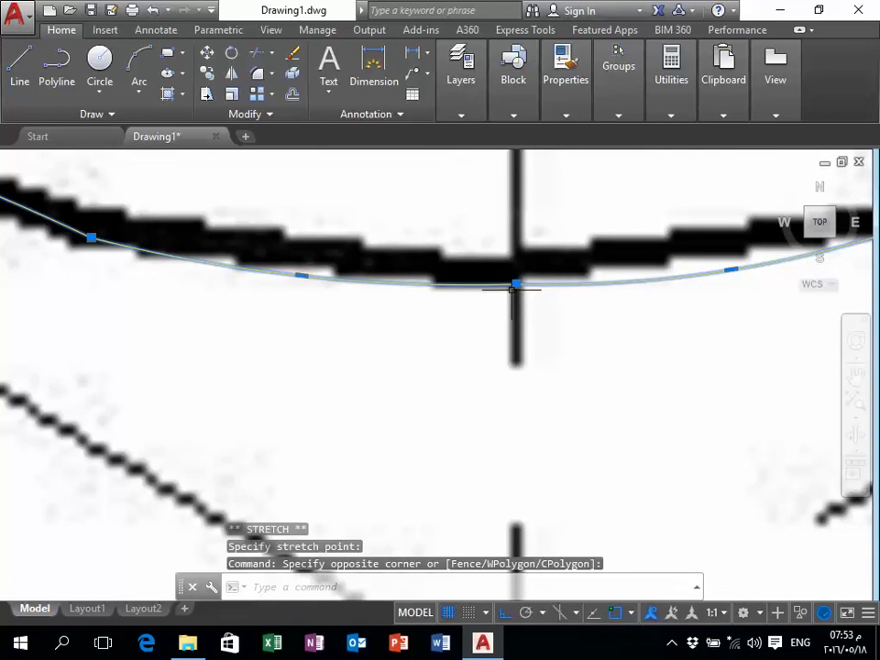
click(515, 286)
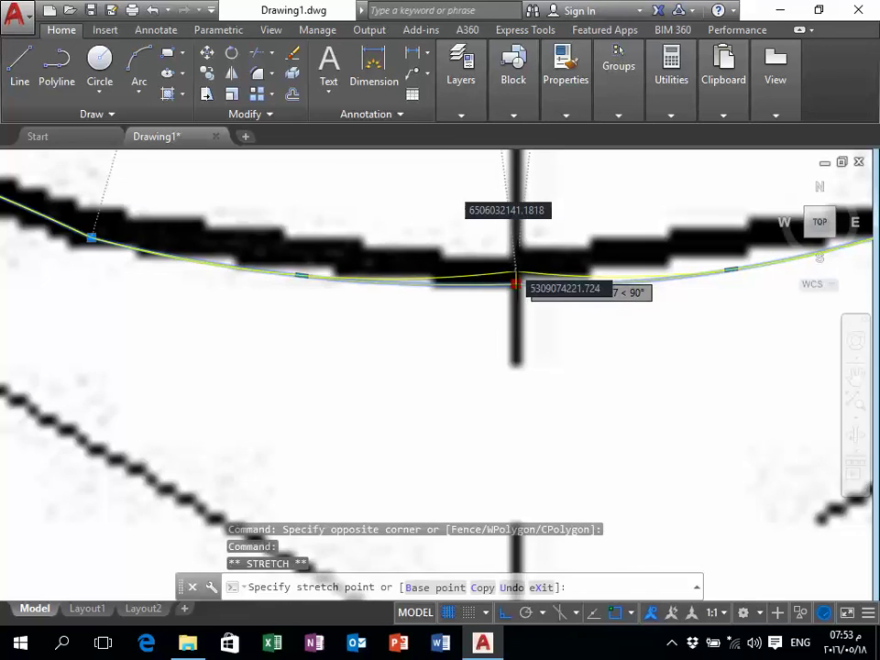
click(515, 271)
click(311, 277)
scroll(299, 284, up, 3)
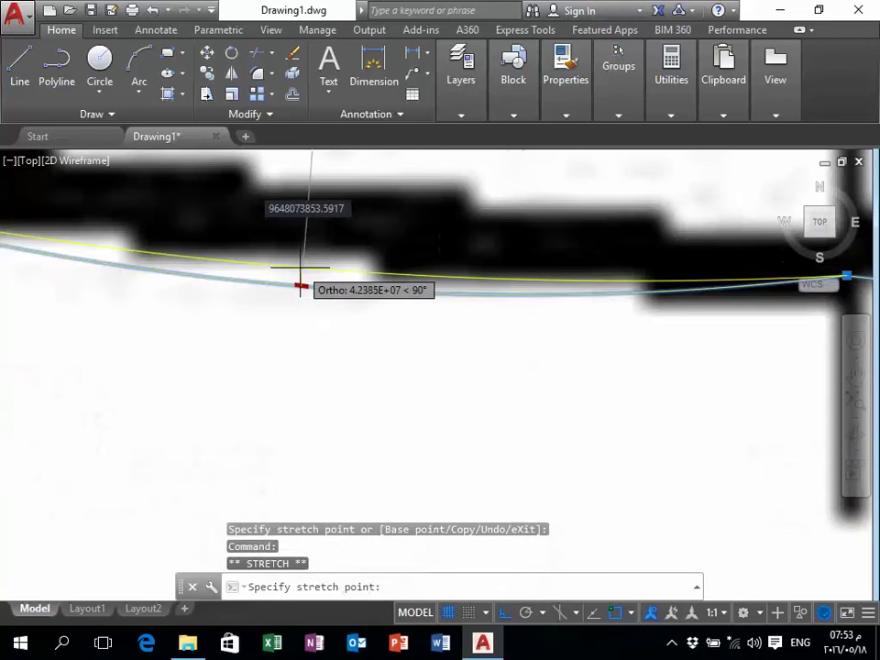
- Cancel the leftover grip edits and window-select the traced upper outline
key(Escape)
click(536, 349)
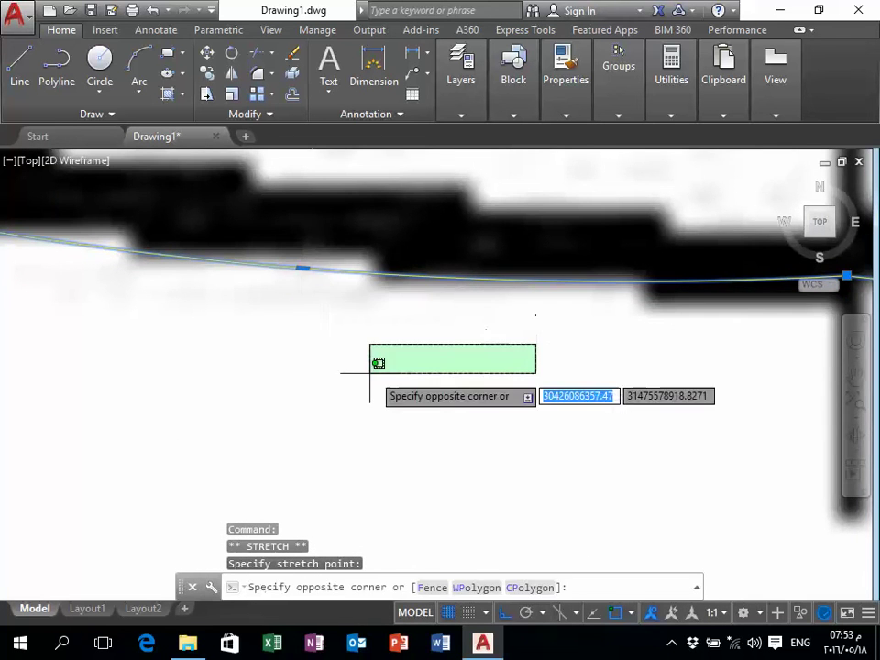
click(380, 362)
scroll(587, 358, up, 3)
scroll(716, 337, up, 3)
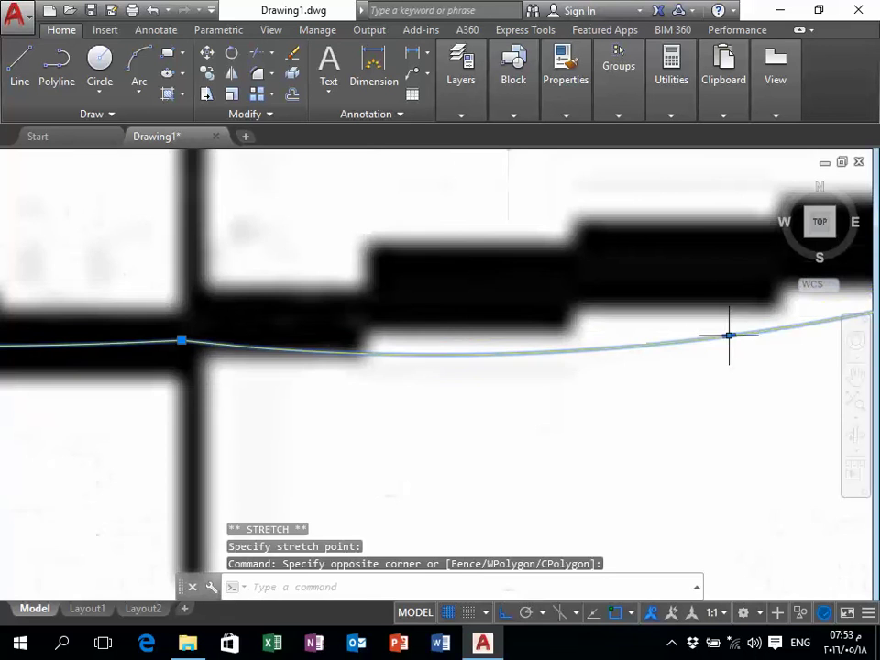
click(729, 335)
scroll(370, 338, down, 5)
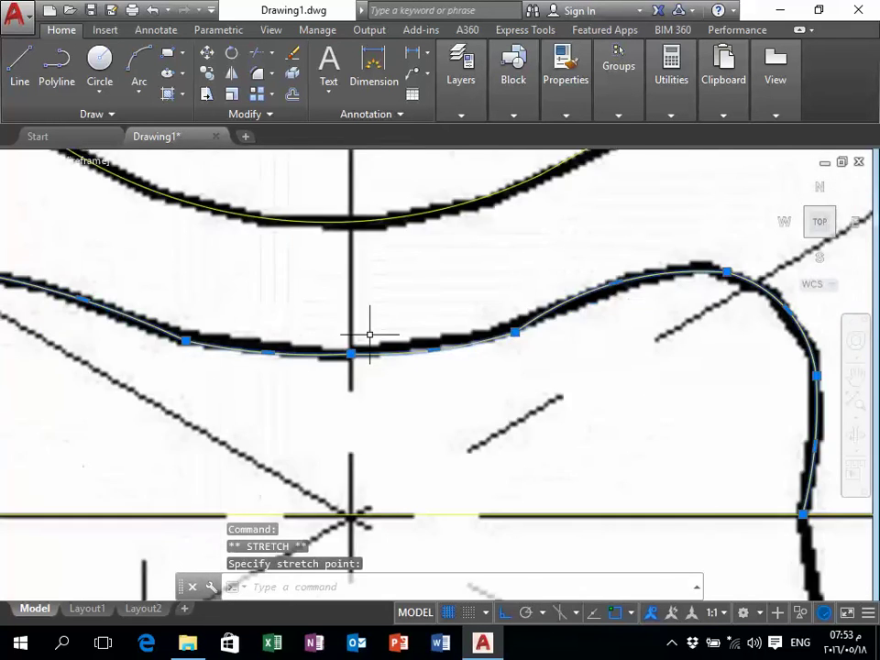
scroll(363, 395, down, 3)
key(Escape)
scroll(385, 323, down, 2)
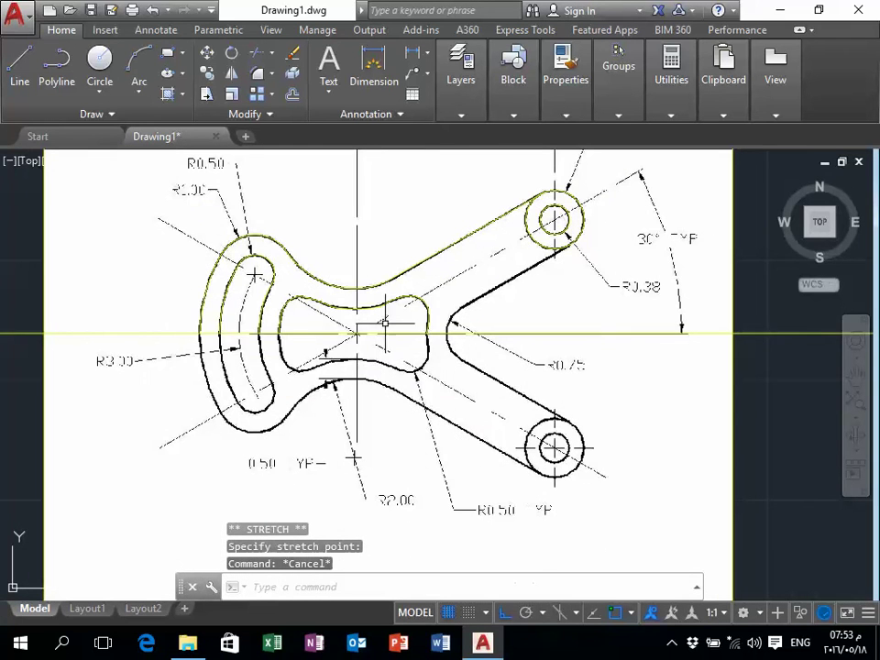
click(161, 355)
click(651, 181)
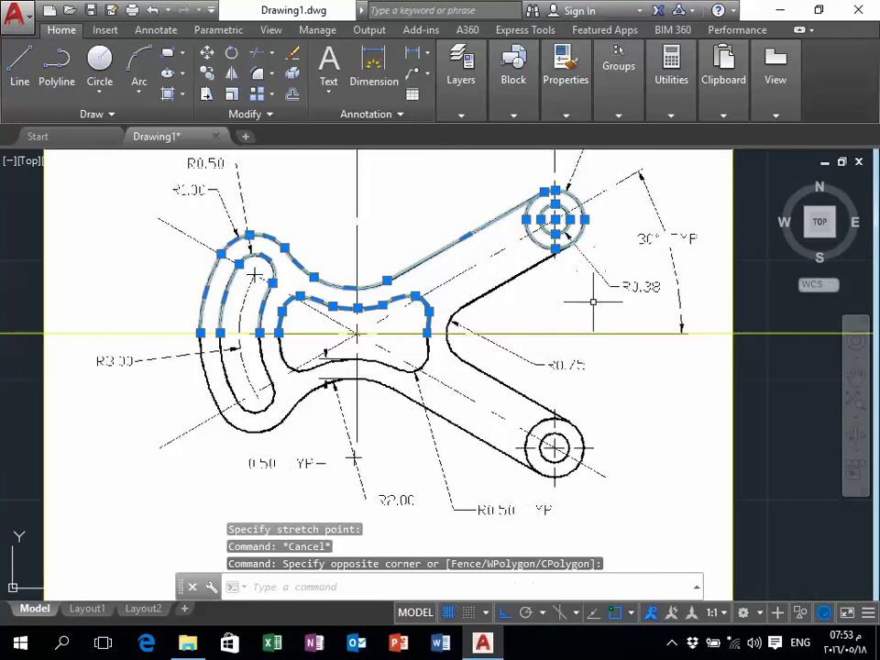
- Draw a polyline from where the arm meets the circle to the arm's lower corner, Ortho off
key(Escape)
scroll(566, 255, up, 2)
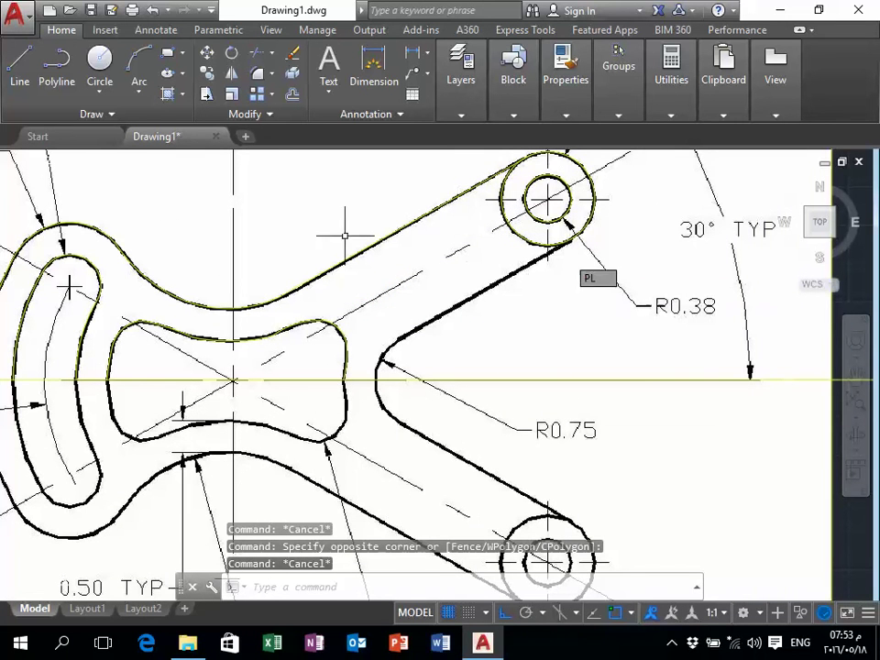
key(Escape)
click(55, 87)
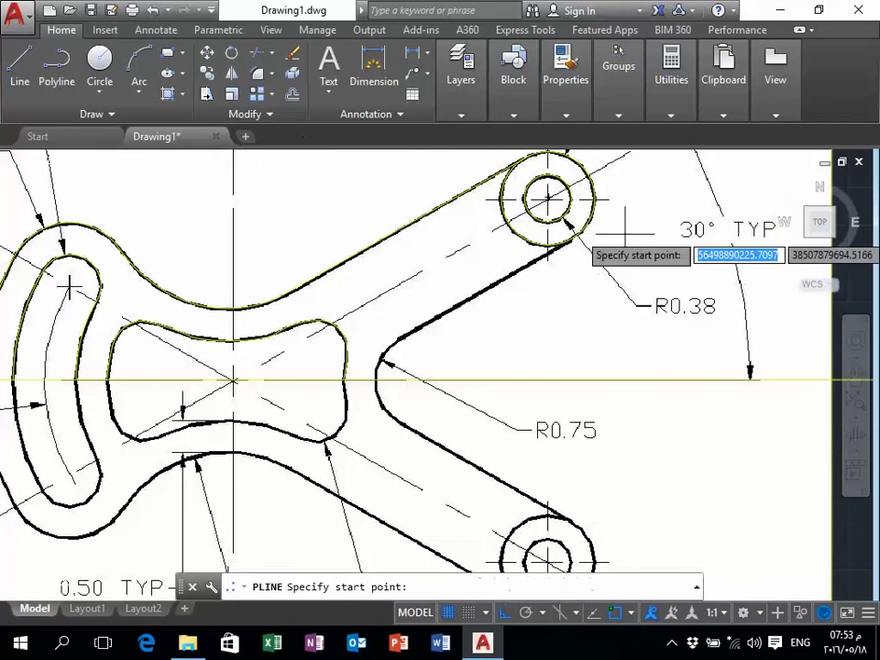
scroll(573, 251, up, 2)
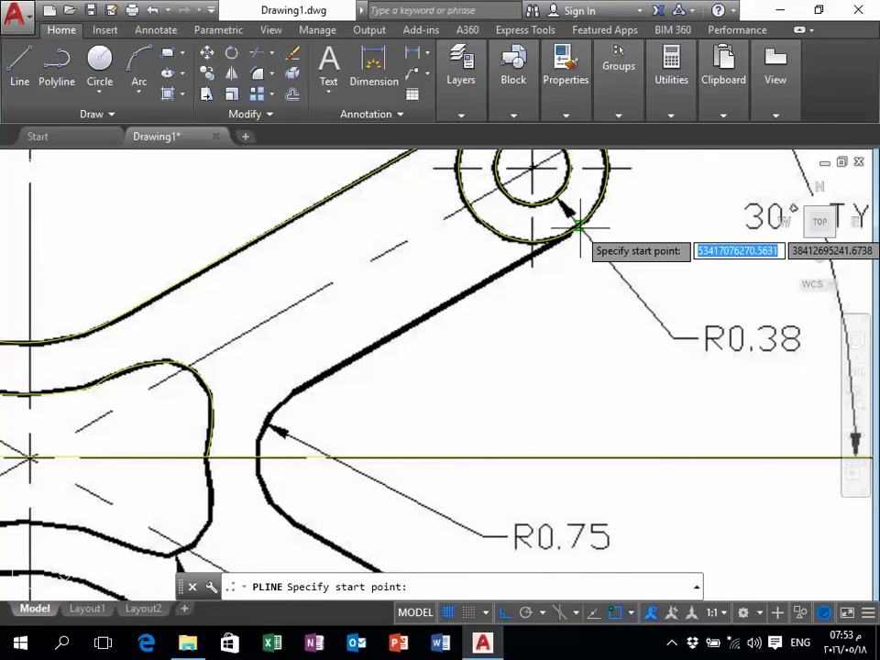
click(578, 224)
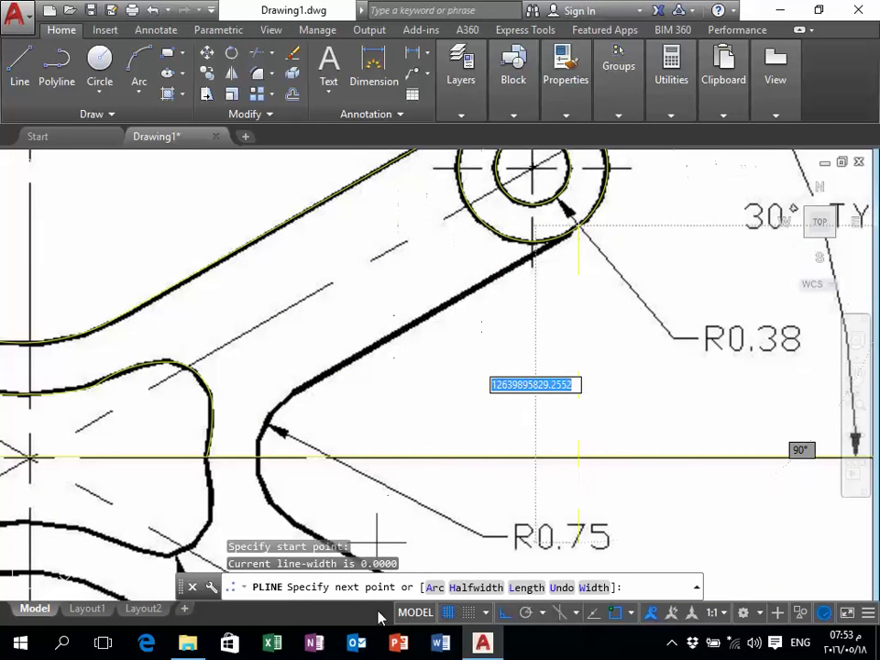
click(505, 613)
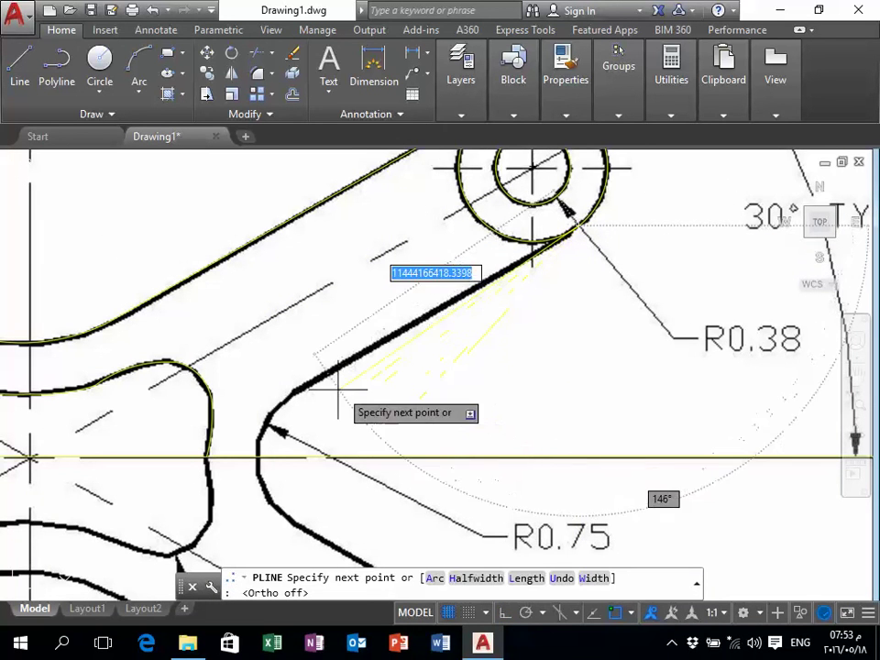
scroll(311, 406, up, 2)
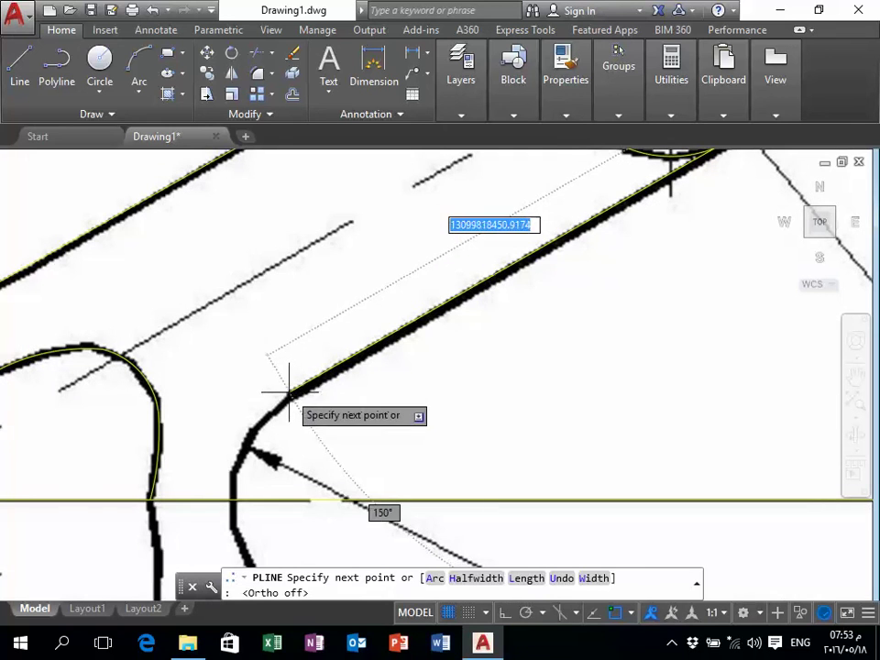
click(289, 393)
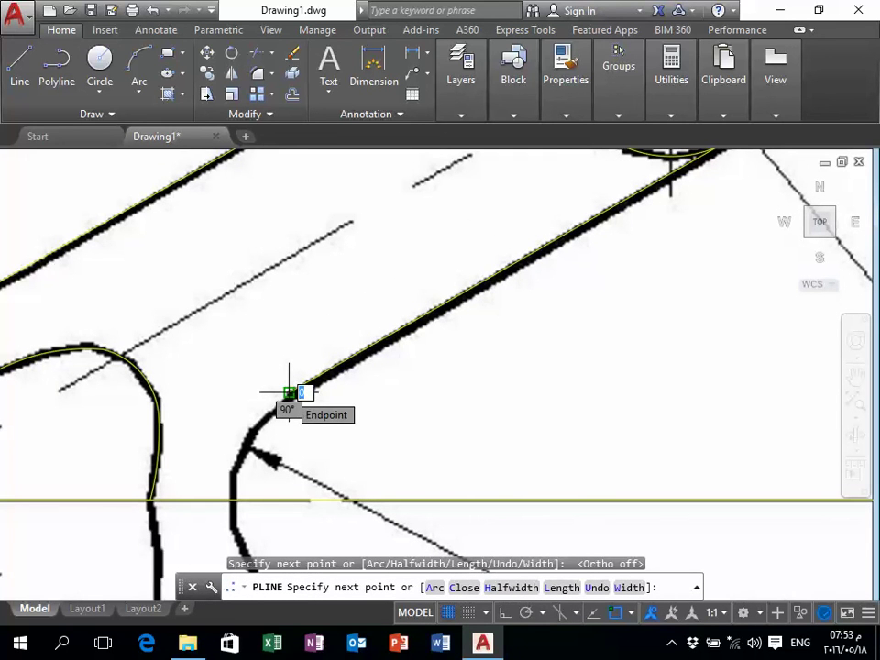
- Add an arc segment with a set start direction around the fillet and end the polyline
text(a)
key(Return)
text(d)
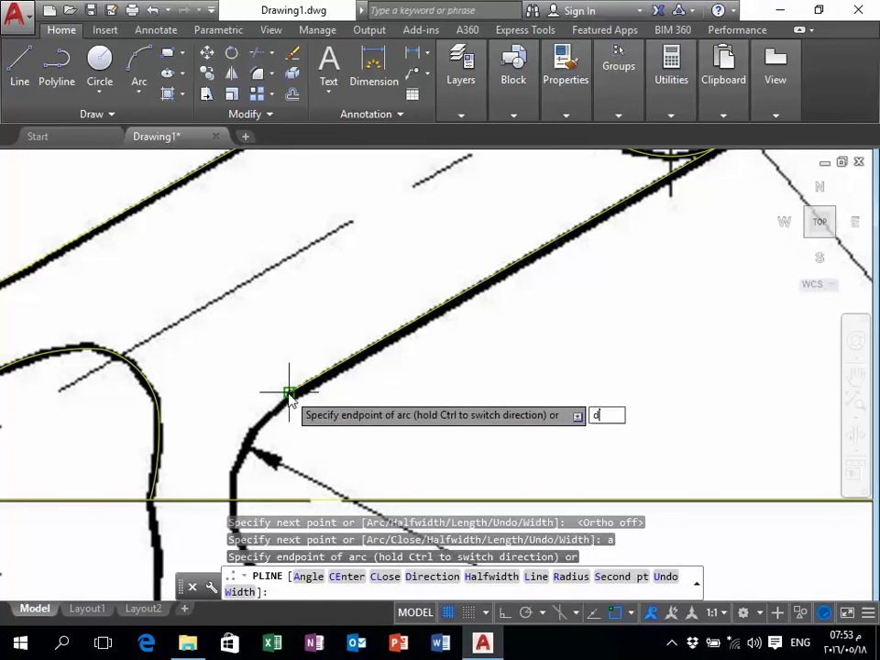
key(Return)
click(245, 449)
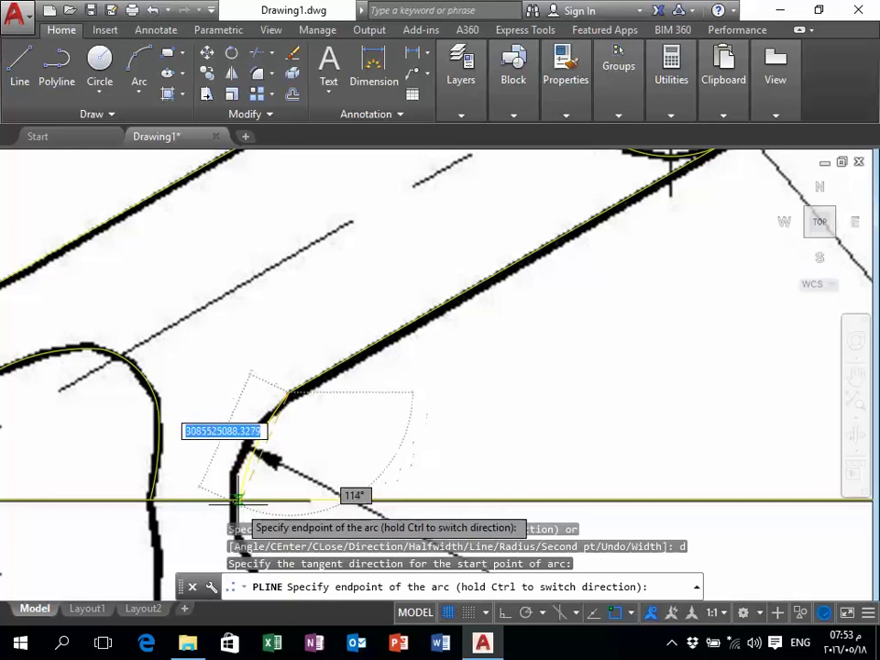
key(Escape)
- Stretch the polyline's arc end grip onto the reference image's edge
click(235, 468)
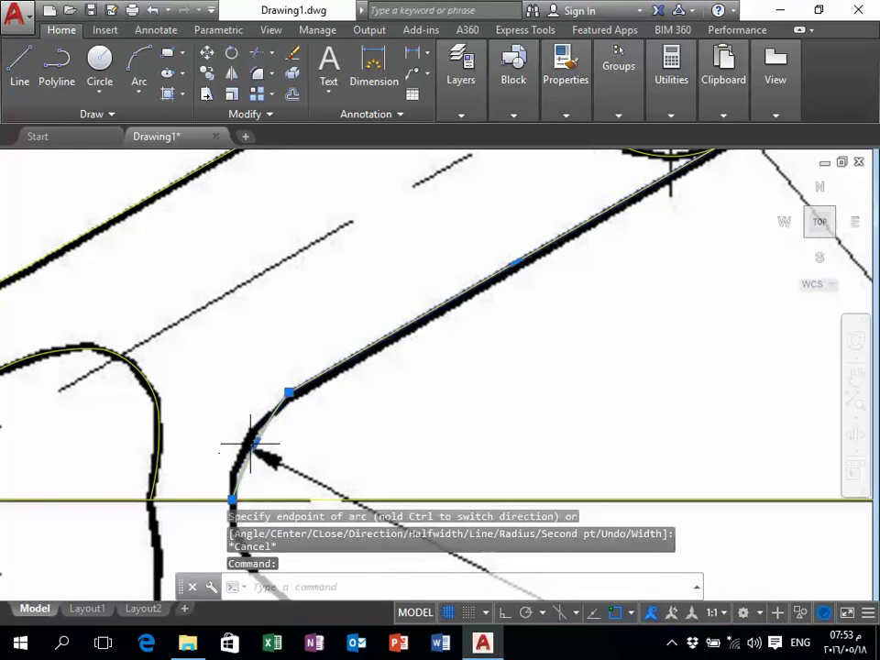
scroll(268, 447, up, 5)
click(269, 448)
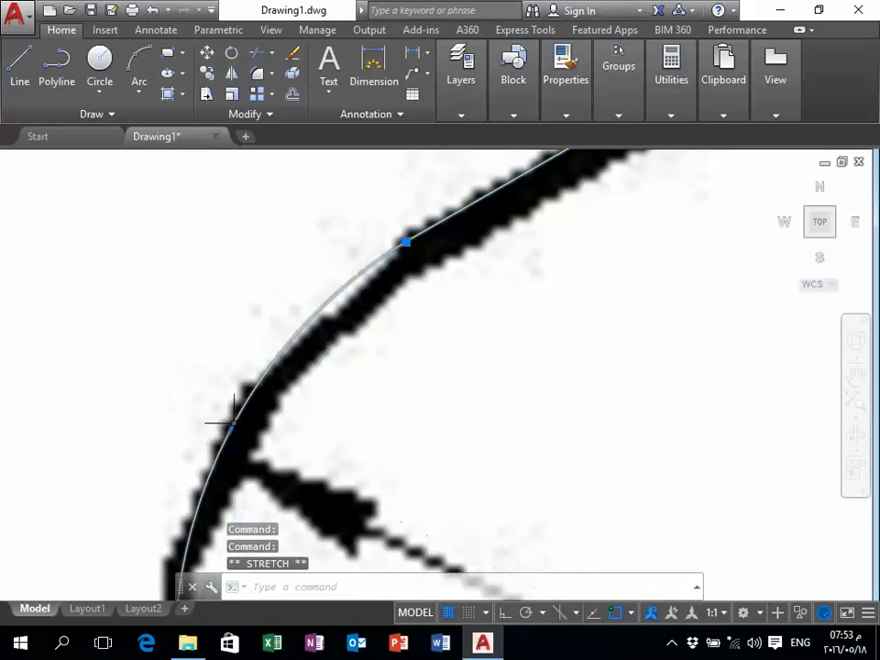
scroll(275, 404, down, 3)
scroll(298, 394, up, 3)
click(321, 379)
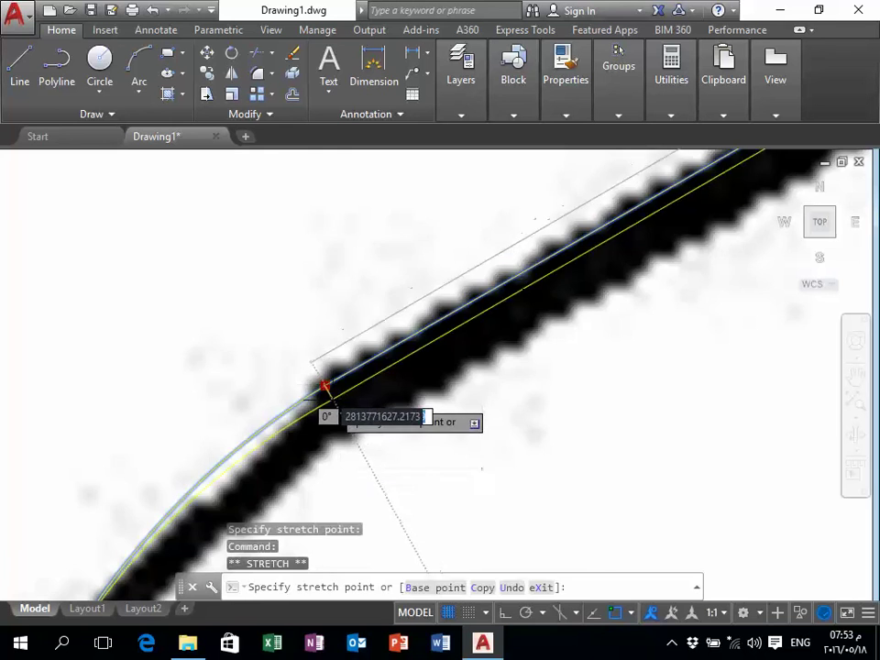
click(334, 400)
scroll(334, 401, down, 3)
scroll(501, 324, down, 3)
key(Escape)
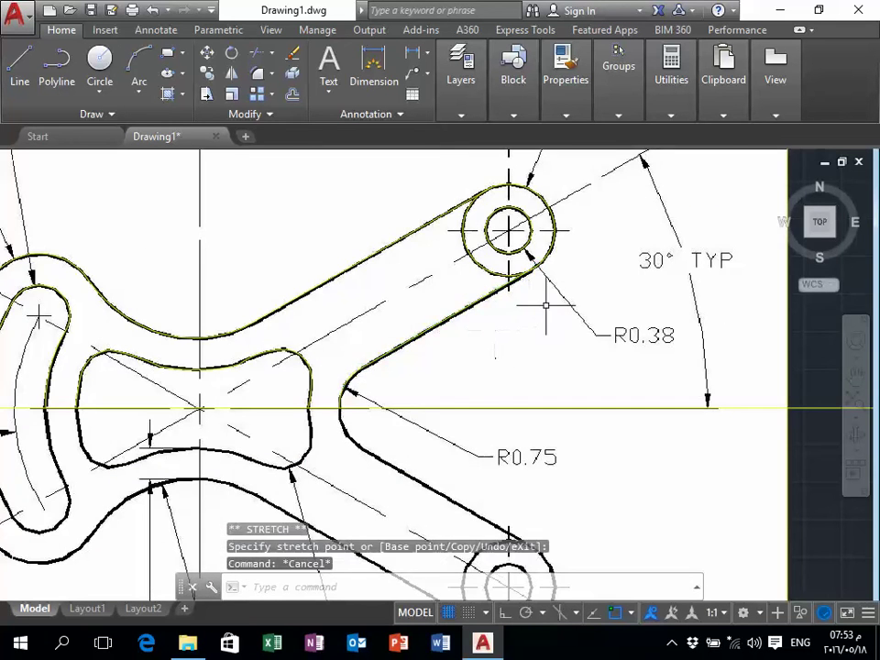
scroll(540, 315, down, 5)
scroll(467, 336, up, 4)
- Window-select the seven traced upper-half outline curves
click(290, 449)
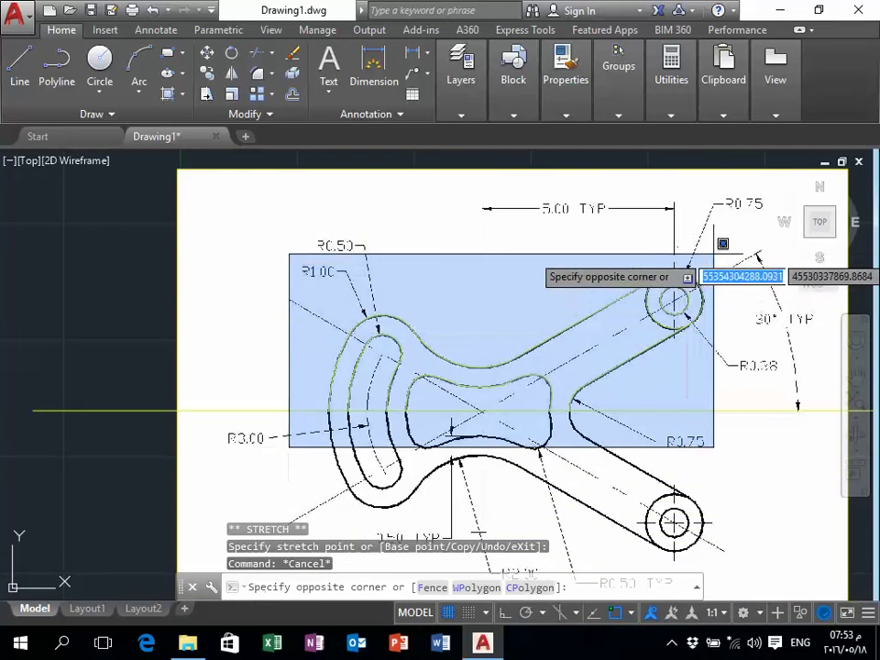
click(712, 252)
scroll(261, 397, down, 2)
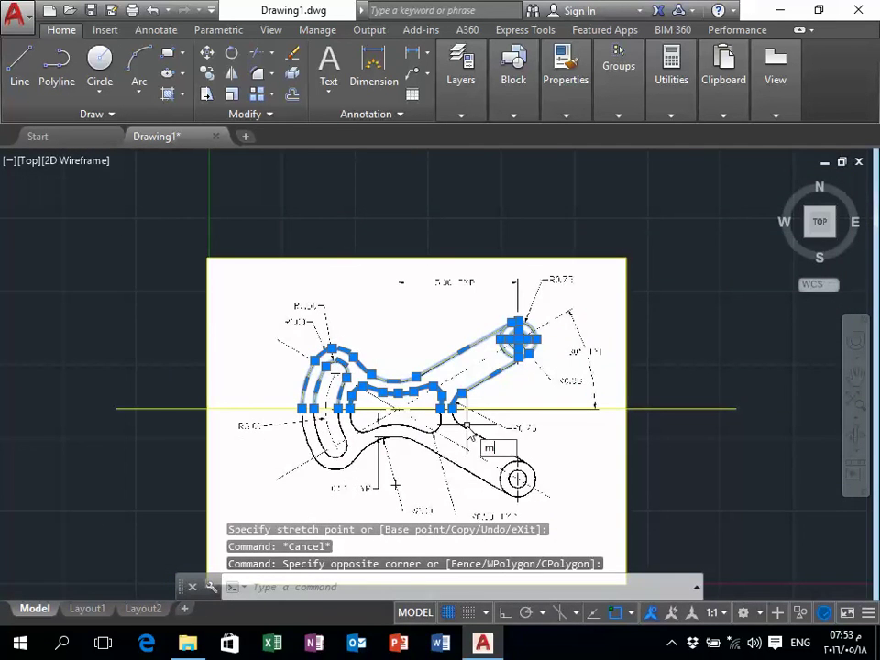
text(m)
key(Escape)
click(212, 458)
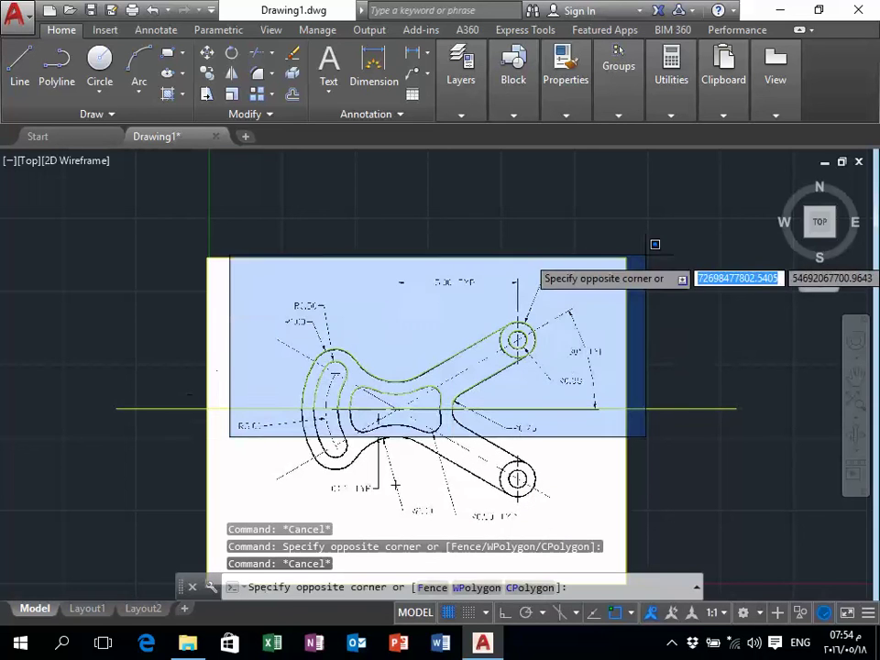
click(598, 289)
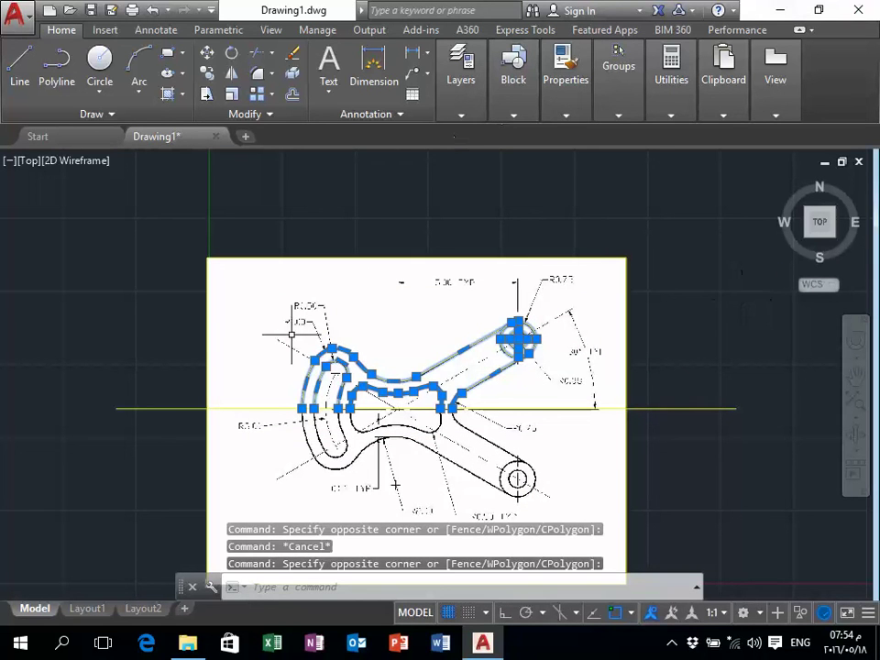
key(Escape)
click(245, 425)
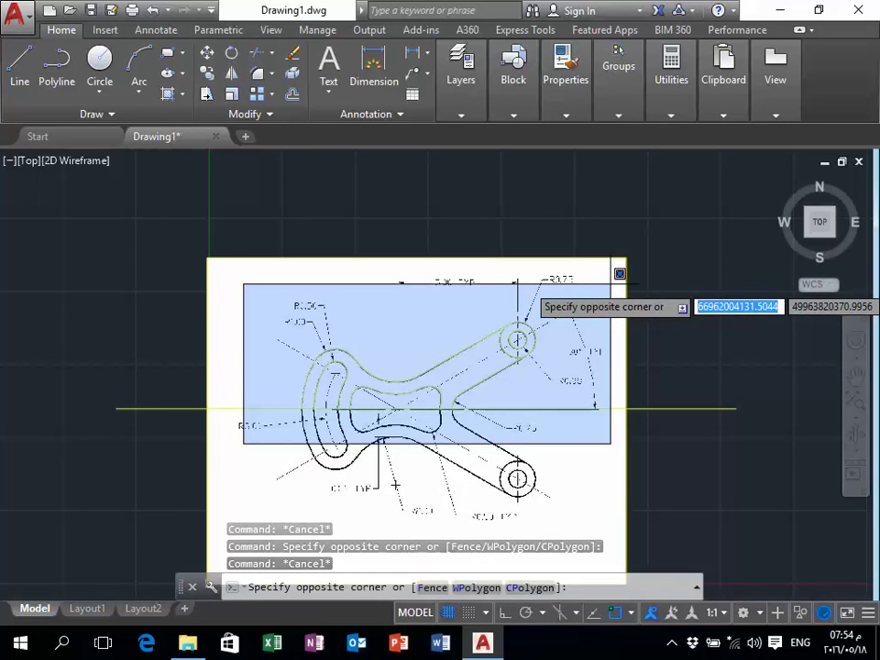
click(610, 285)
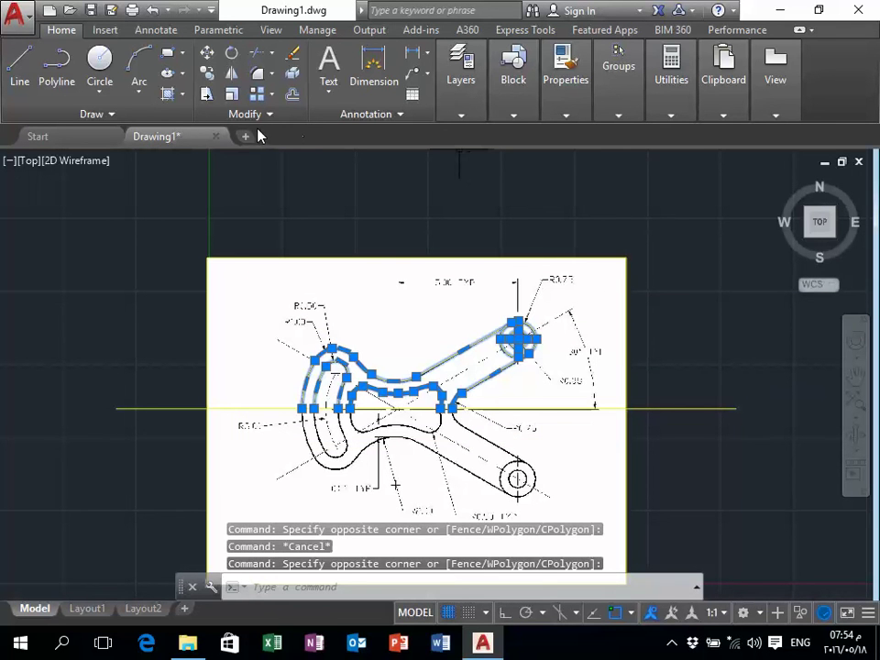
- Mirror them across the horizontal centreline with Ortho on, keeping the originals
click(233, 75)
scroll(458, 414, up, 5)
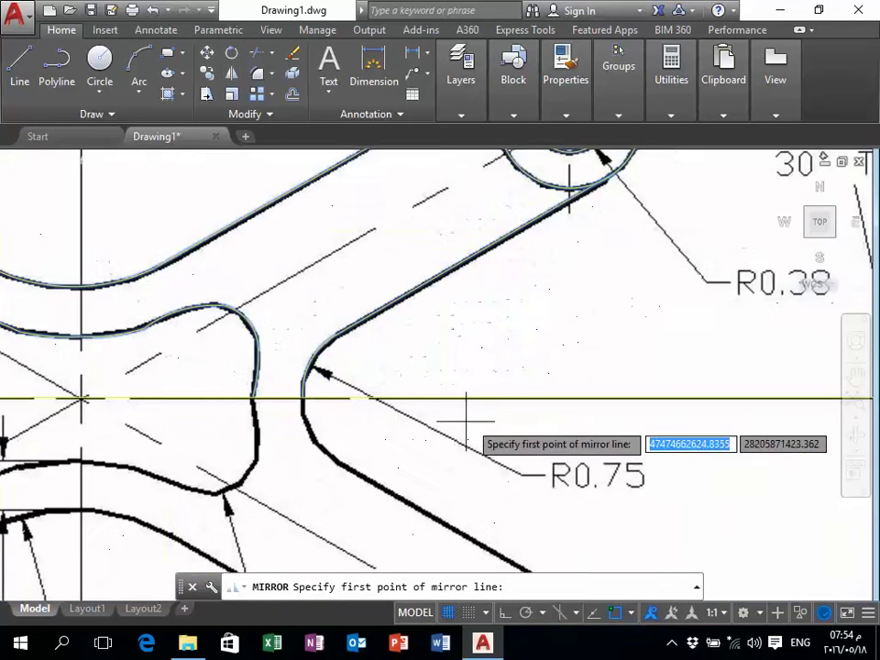
click(304, 399)
click(502, 622)
scroll(379, 332, down, 3)
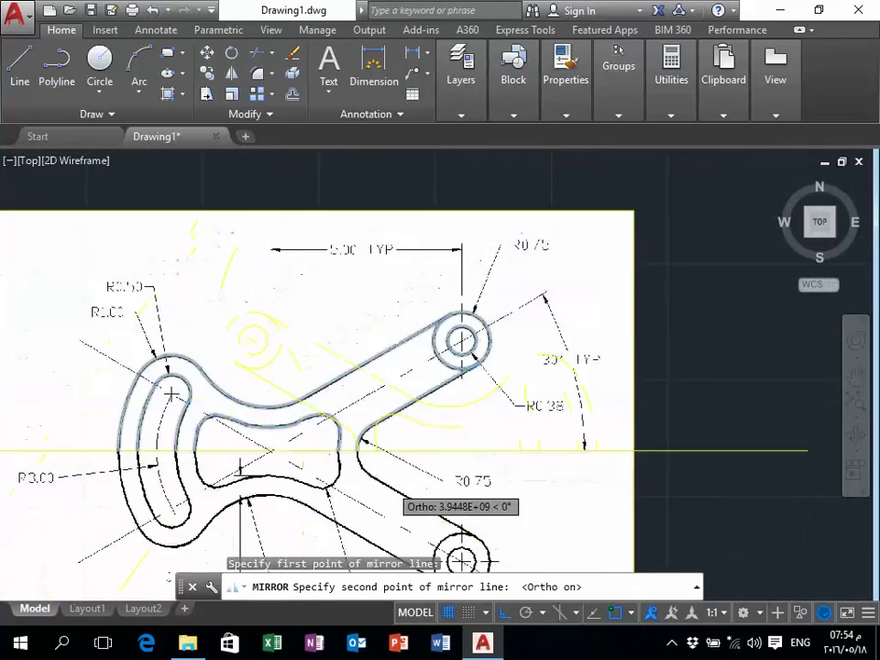
scroll(590, 472, down, 3)
click(620, 471)
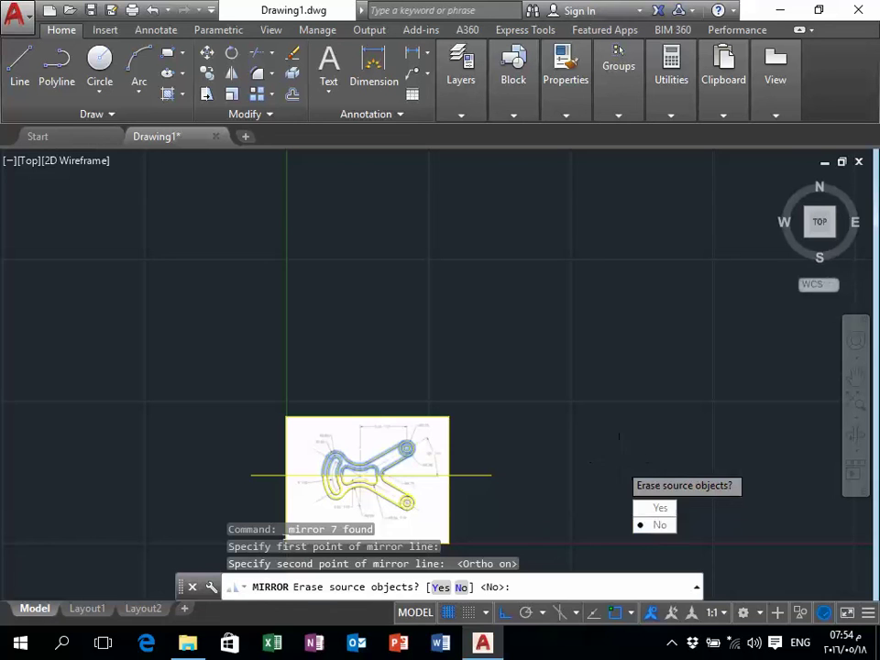
click(659, 524)
key(Escape)
scroll(426, 351, up, 2)
scroll(425, 351, up, 2)
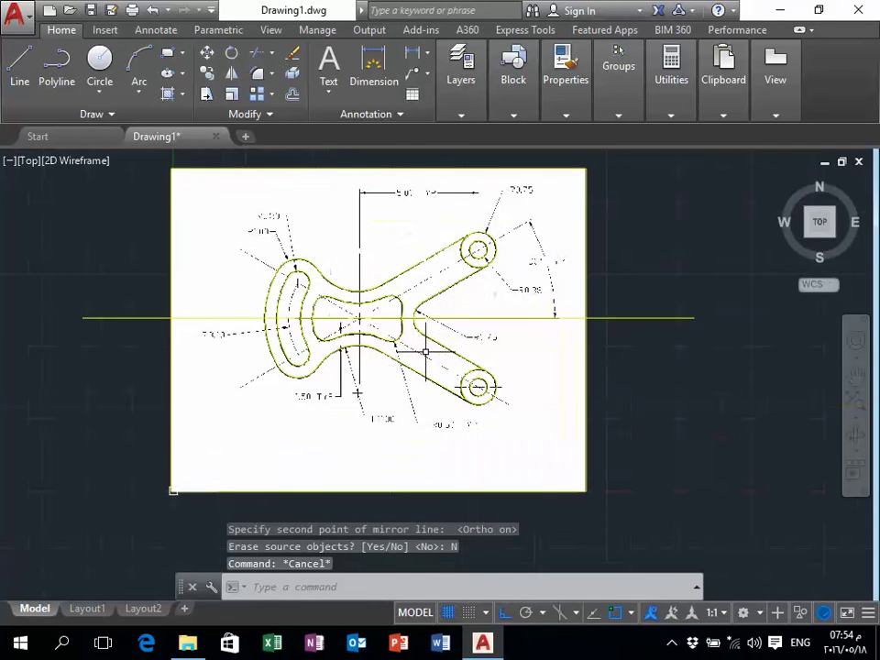
- Window-select the complete yellow bracket outline
click(229, 435)
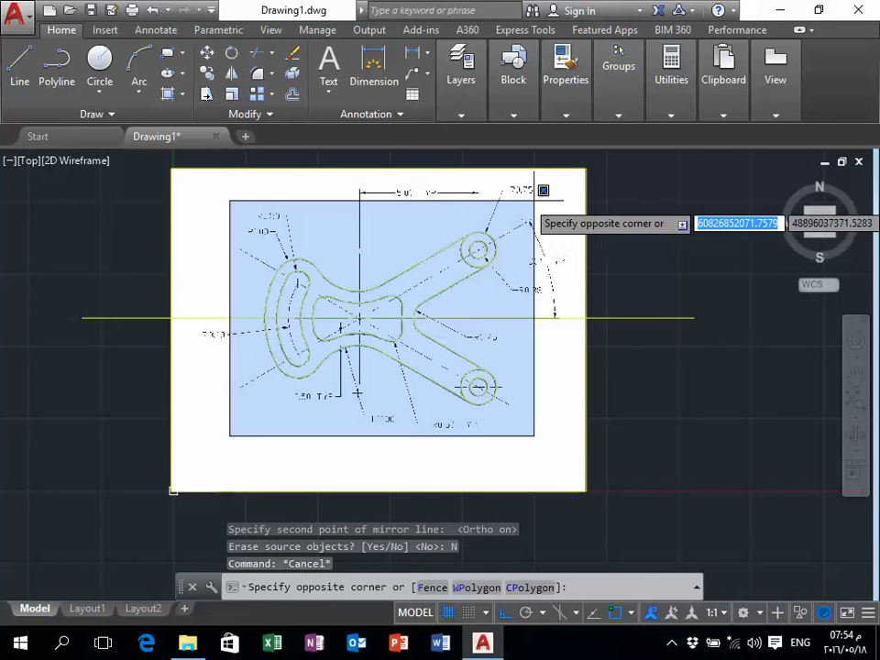
click(534, 201)
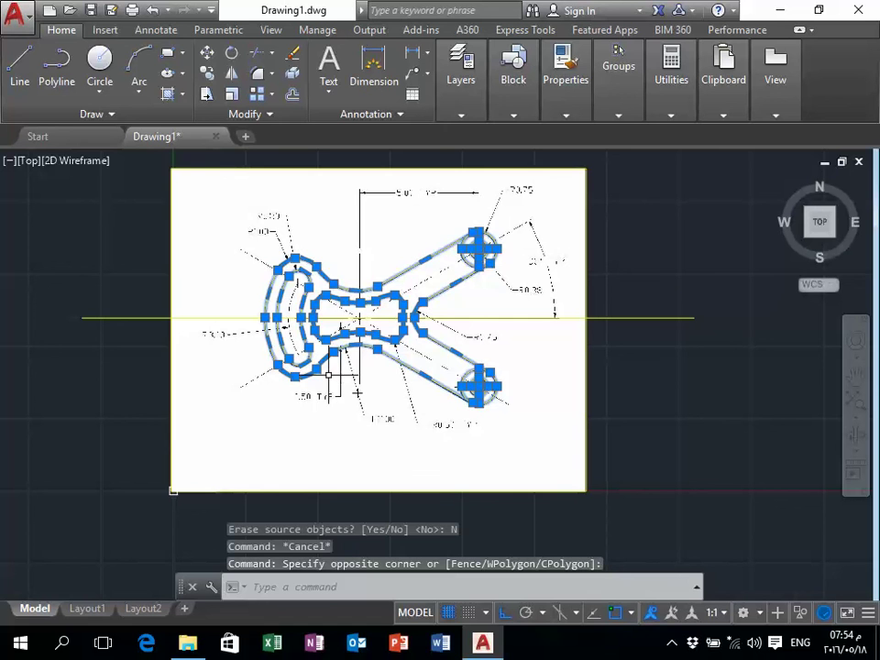
scroll(328, 374, down, 2)
scroll(329, 374, down, 2)
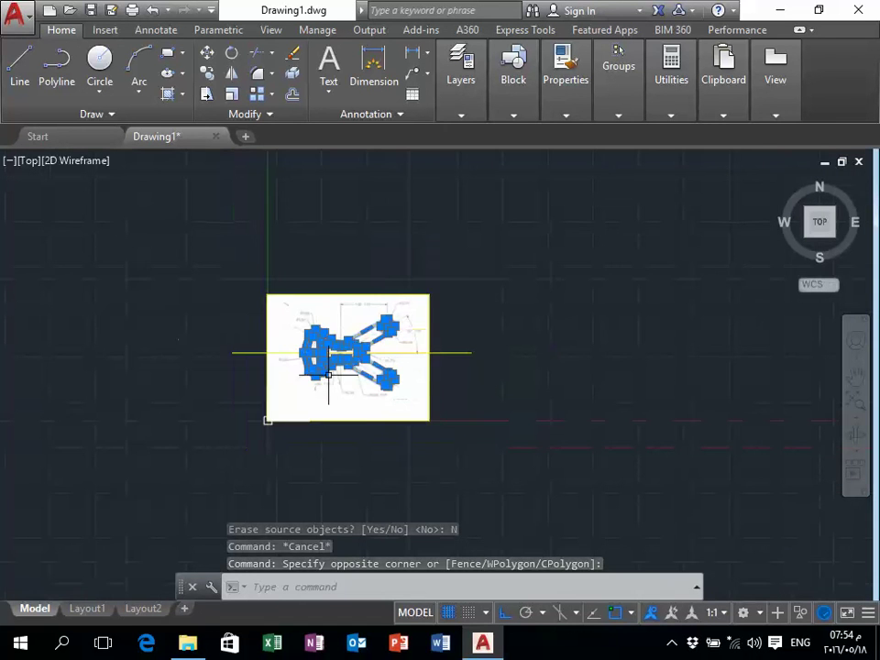
scroll(329, 374, up, 2)
scroll(329, 374, down, 2)
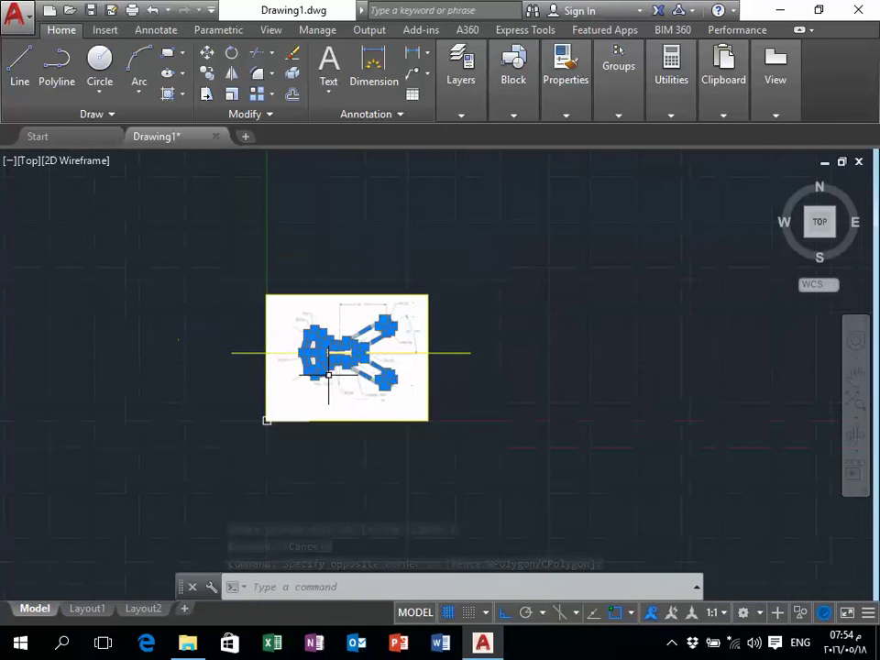
scroll(330, 374, up, 4)
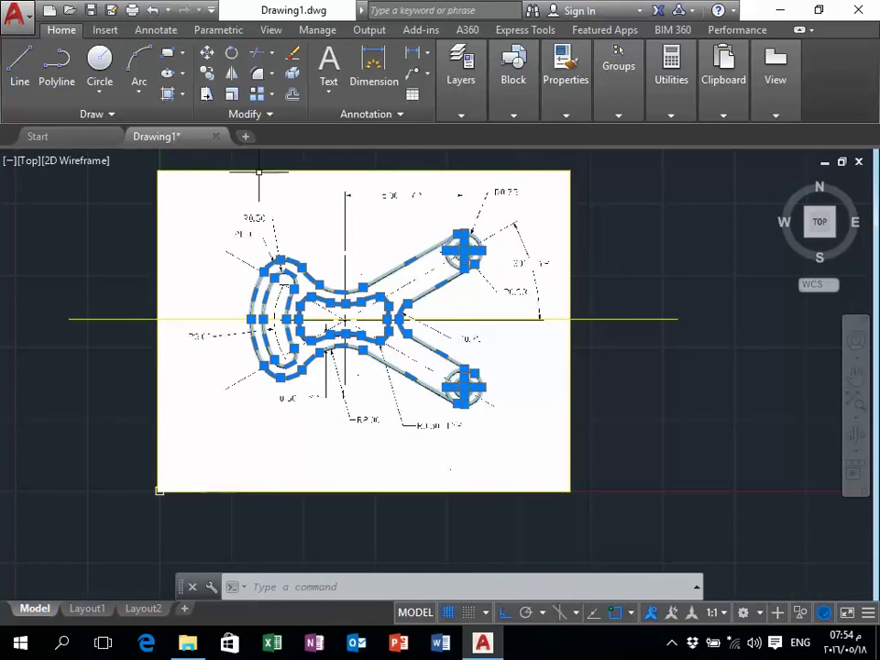
click(207, 74)
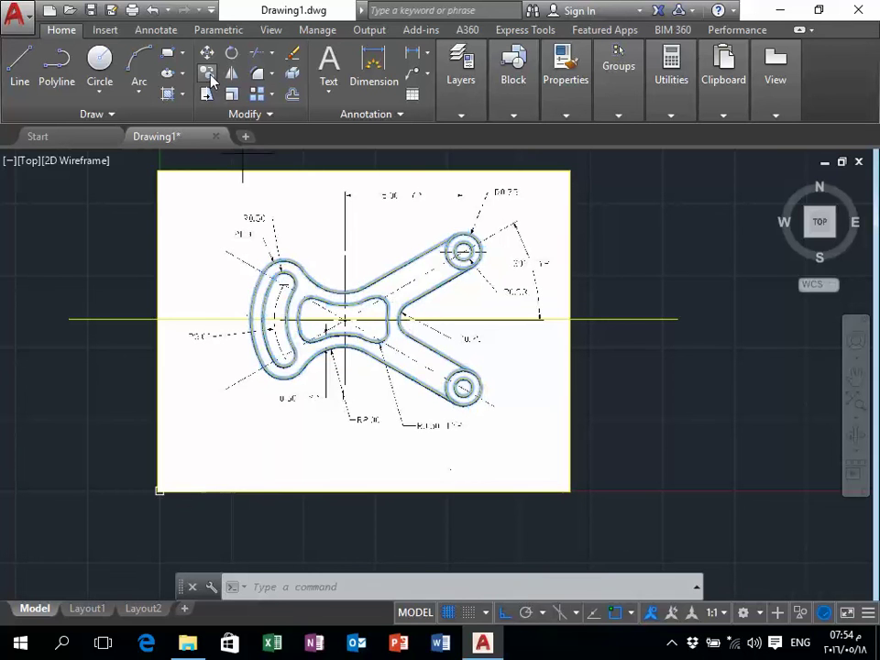
key(Escape)
click(207, 406)
click(556, 181)
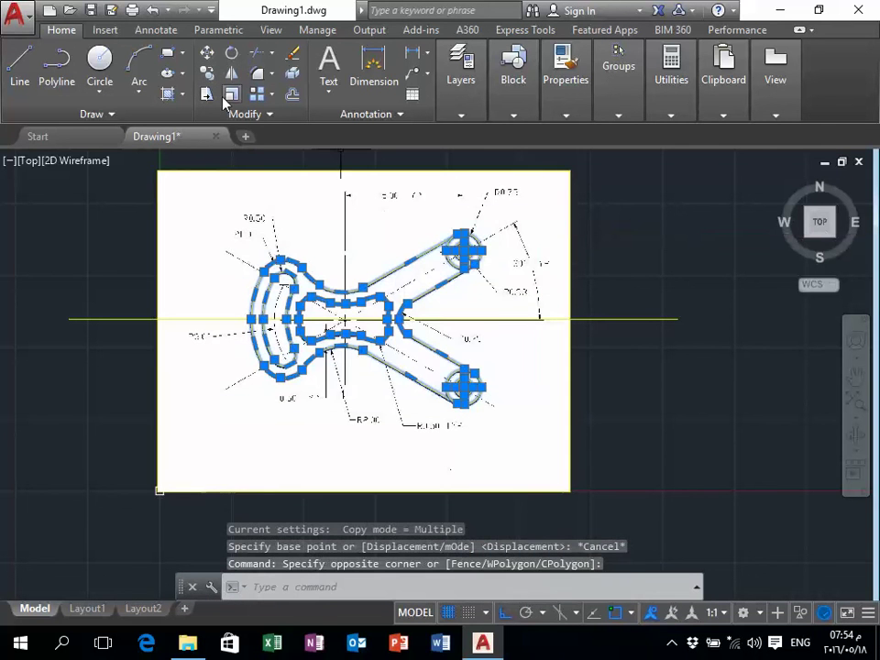
- Copy the outline from a base point to a spot right of the reference image
click(209, 74)
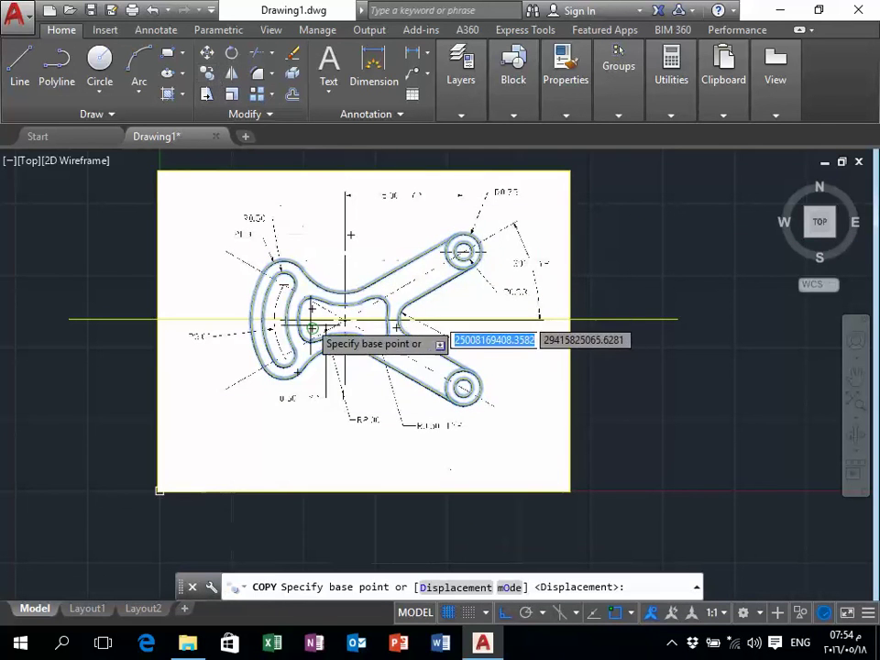
click(341, 319)
scroll(341, 319, down, 6)
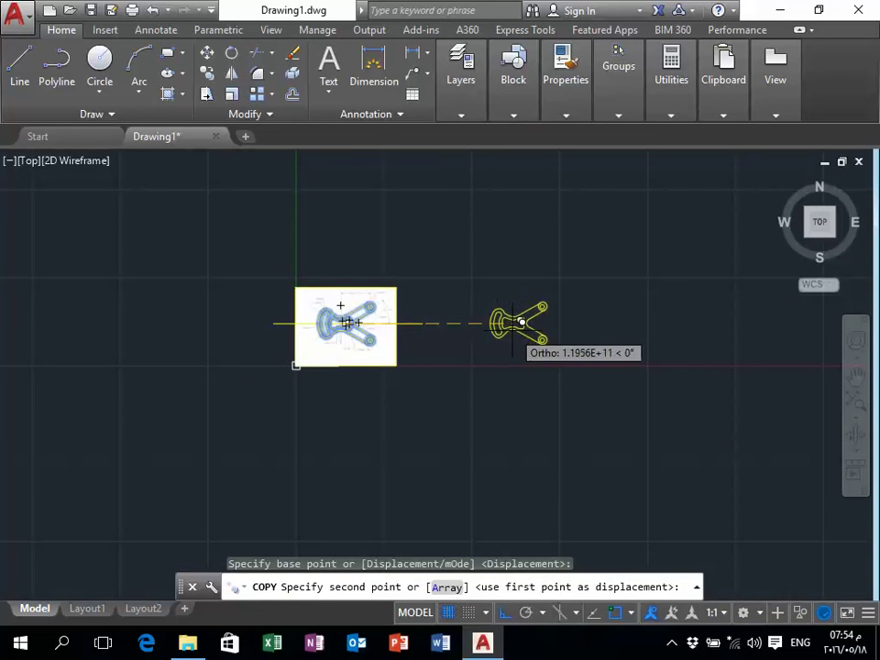
click(514, 320)
key(Escape)
scroll(523, 334, up, 6)
scroll(402, 354, down, 5)
scroll(354, 373, up, 6)
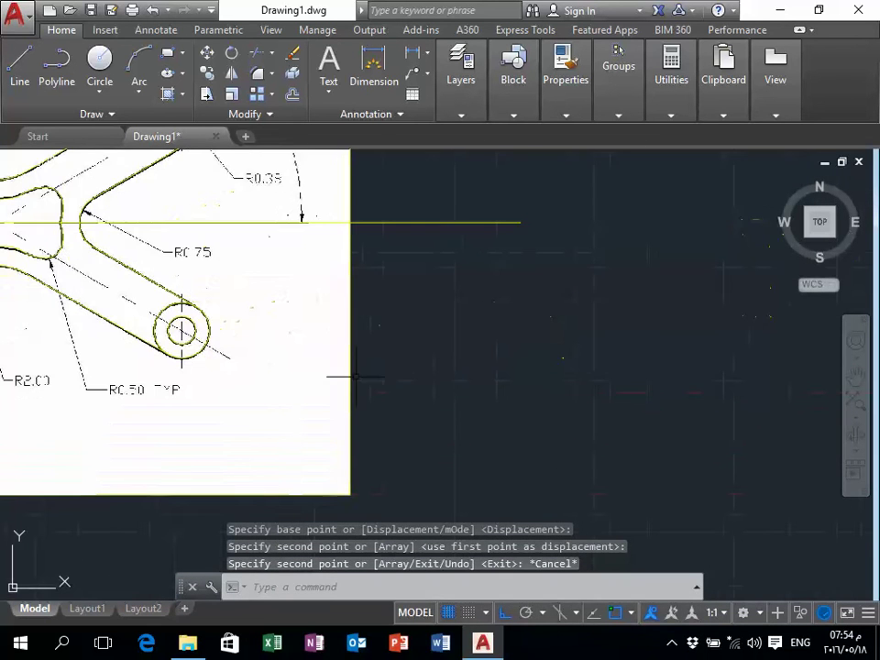
click(354, 373)
scroll(402, 388, down, 5)
scroll(679, 334, up, 3)
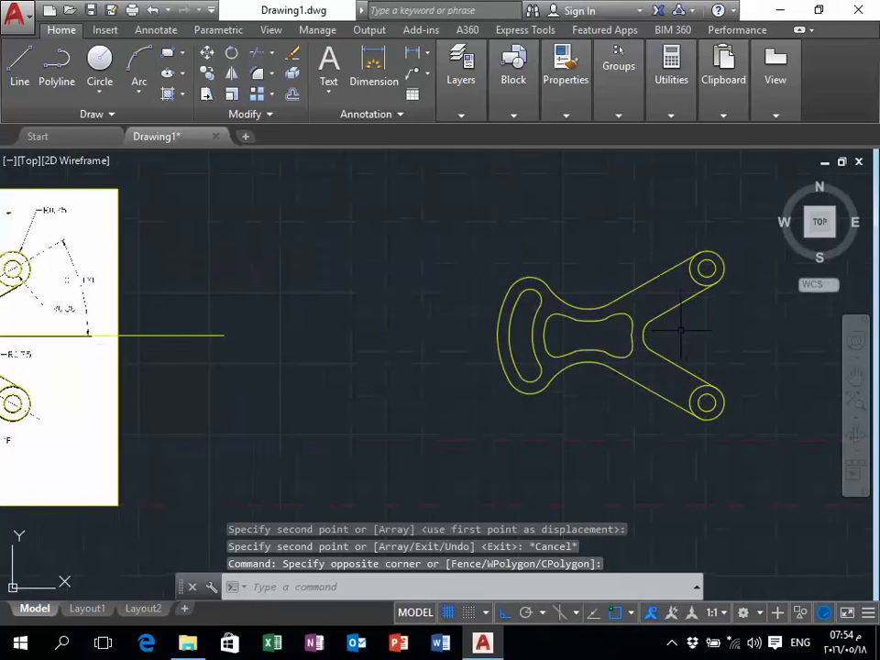
scroll(623, 328, down, 3)
scroll(623, 328, up, 3)
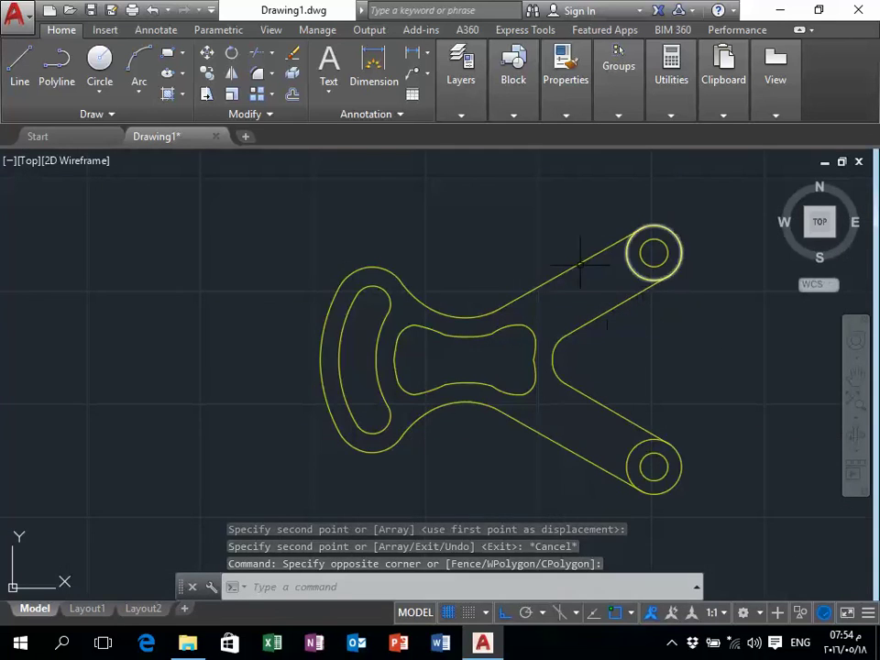
scroll(580, 275, down, 2)
scroll(586, 285, down, 2)
scroll(560, 325, up, 5)
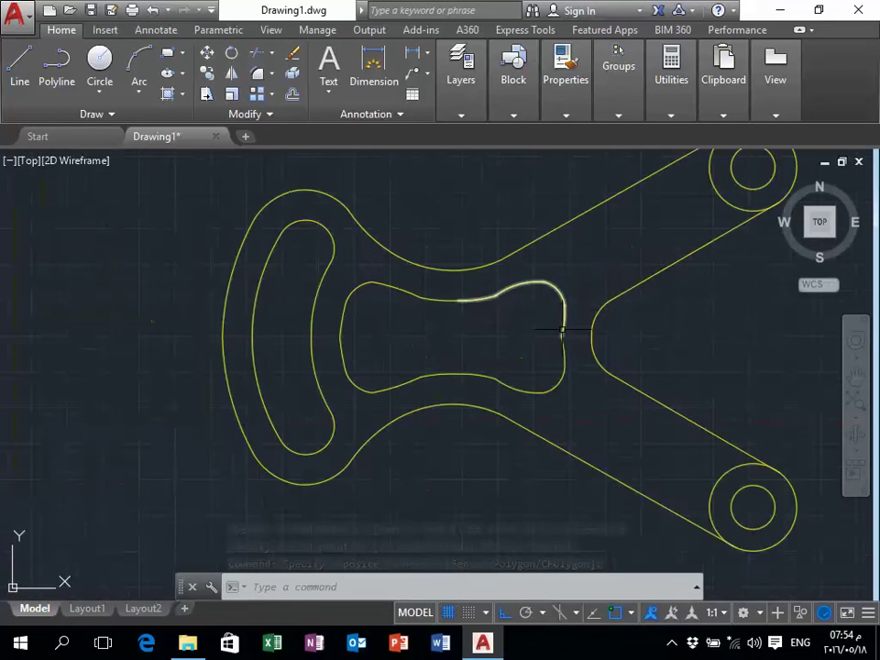
scroll(535, 344, down, 2)
scroll(527, 401, down, 2)
scroll(527, 401, down, 2)
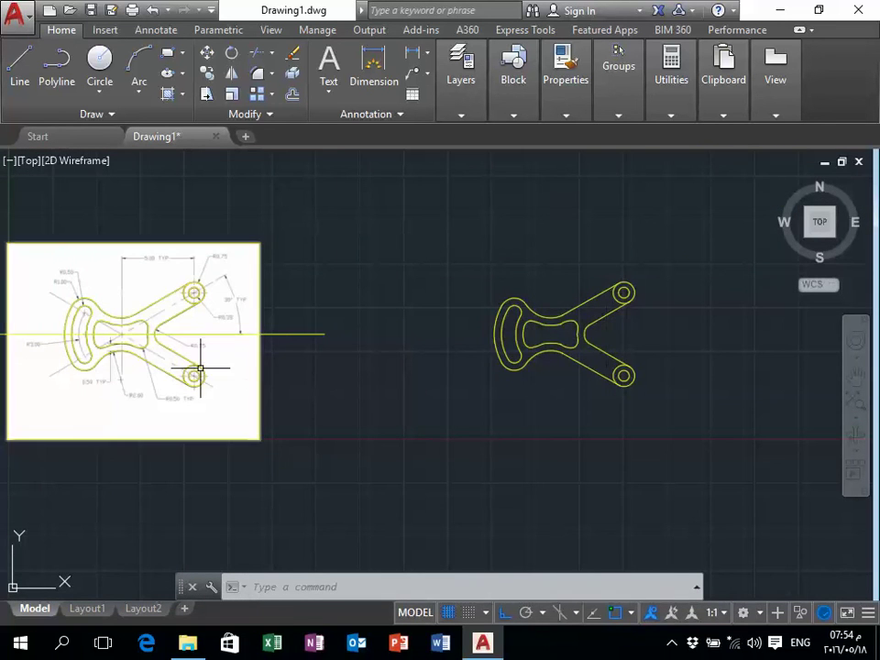
mouse_move(142, 346)
middle_down()
mouse_move(240, 344)
mouse_move(280, 355)
middle_up()
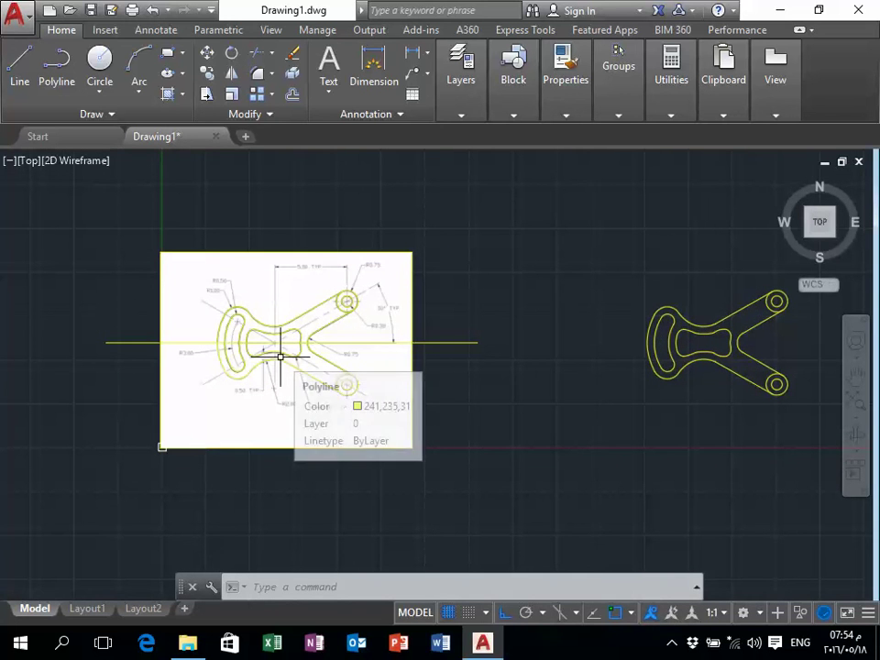
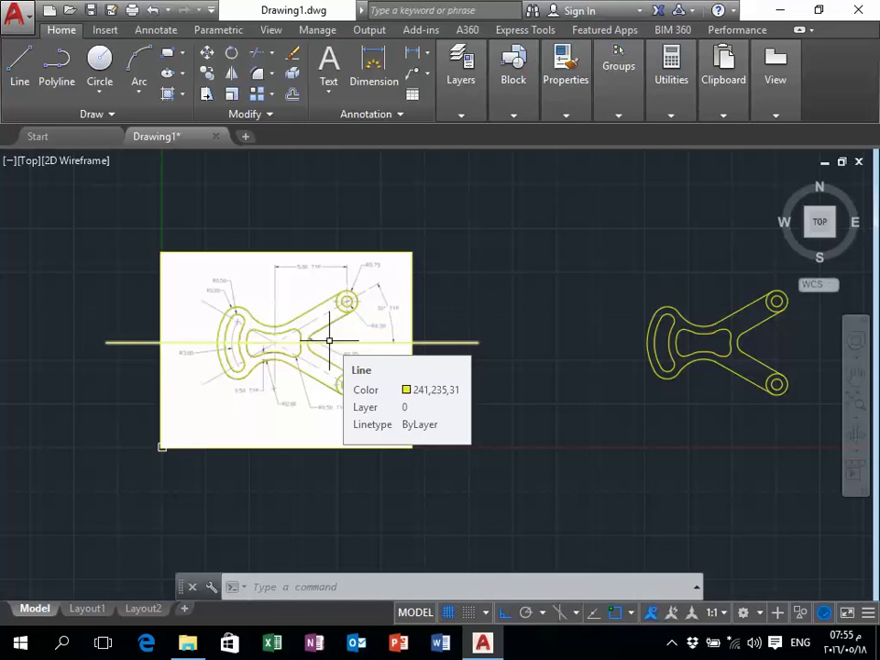
- Window-select the whole traced bracket, then cancel the selection
scroll(776, 310, up, 5)
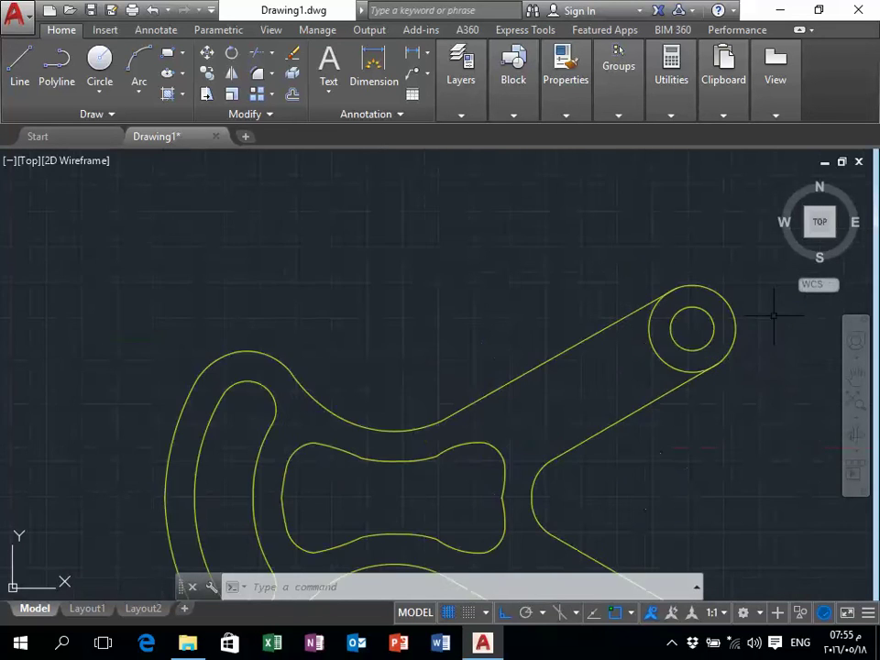
scroll(704, 317, up, 3)
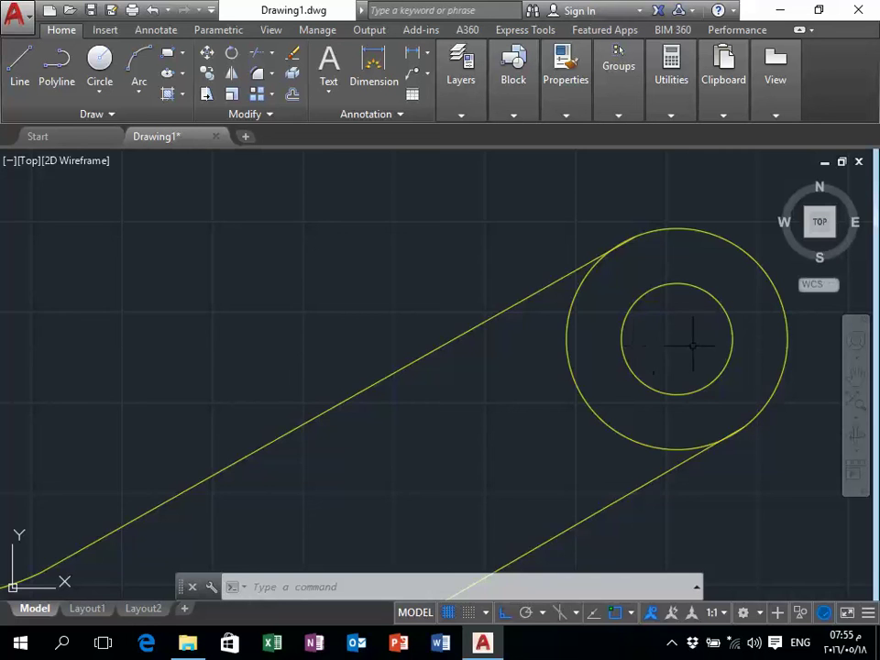
scroll(693, 345, down, 1)
scroll(624, 355, down, 3)
click(706, 470)
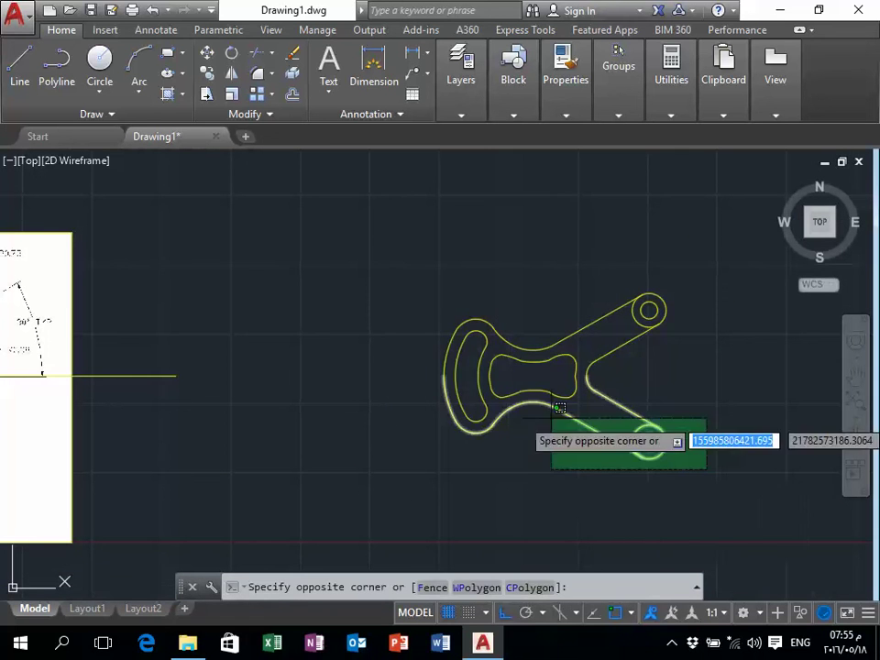
click(370, 249)
scroll(362, 277, down, 4)
key(Escape)
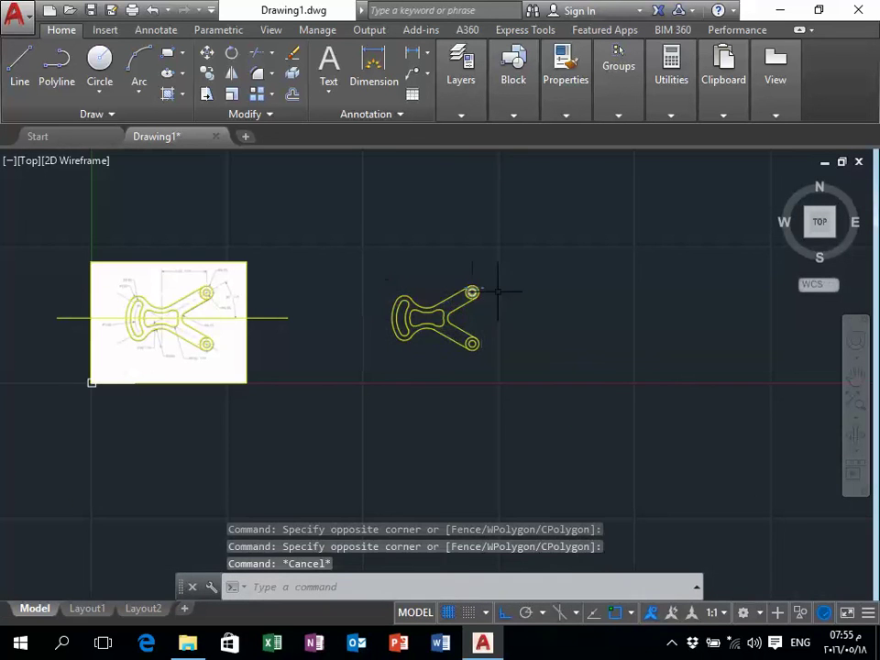
- Draw a radius 2.5 circle in the empty space right of the bracket
text(c)
key(Return)
scroll(562, 271, up, 4)
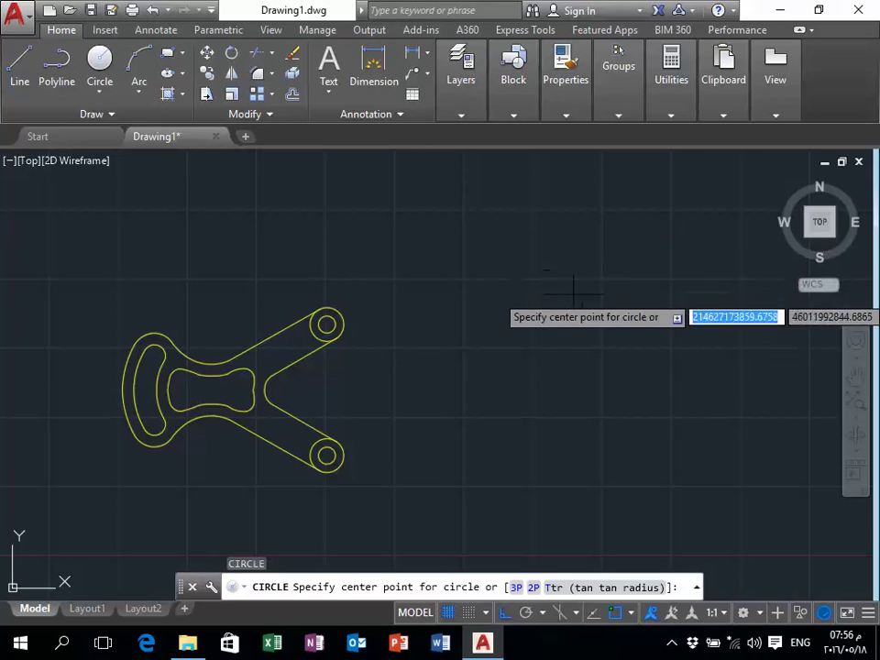
click(573, 294)
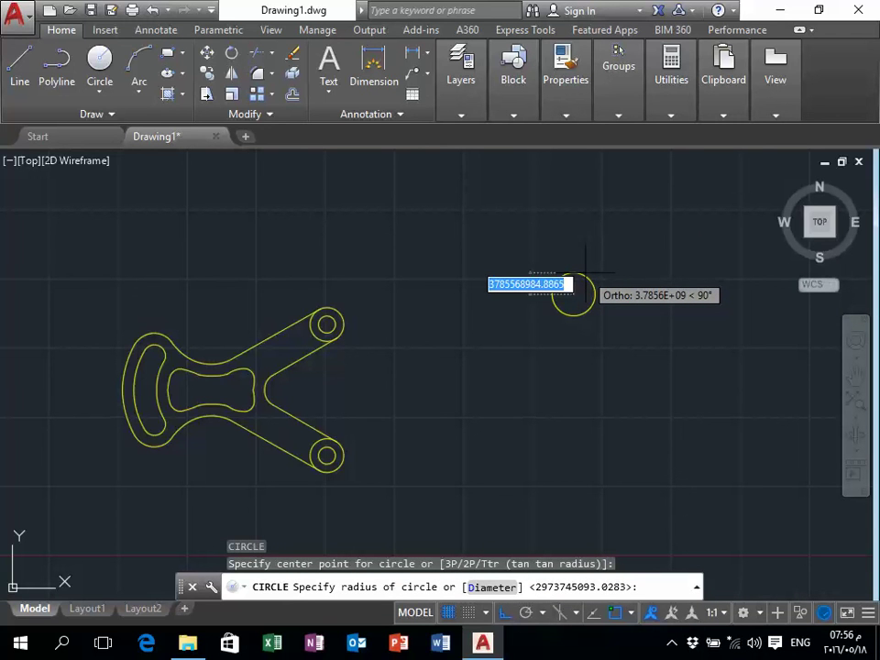
text(2.5)
key(Return)
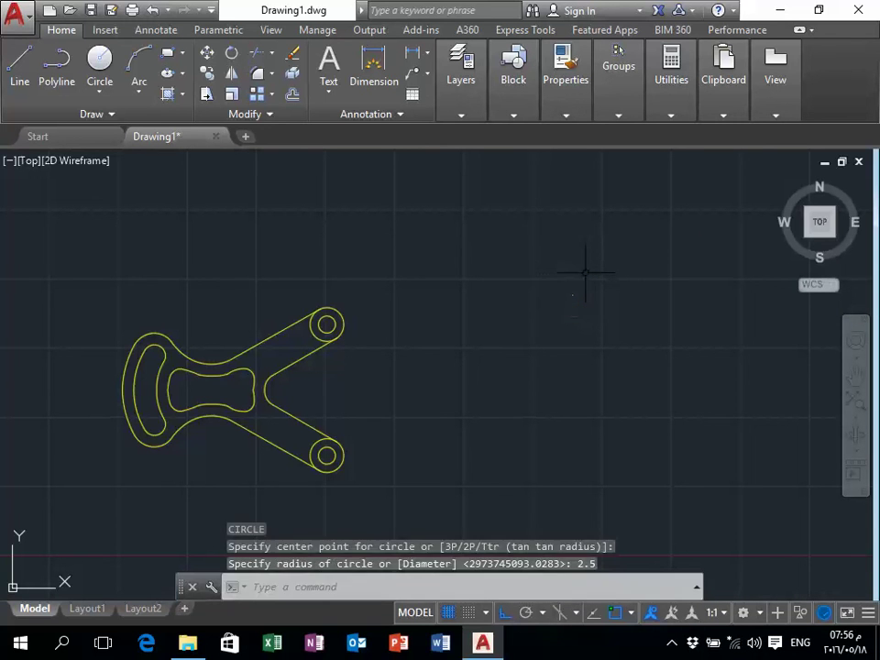
scroll(568, 272, up, 5)
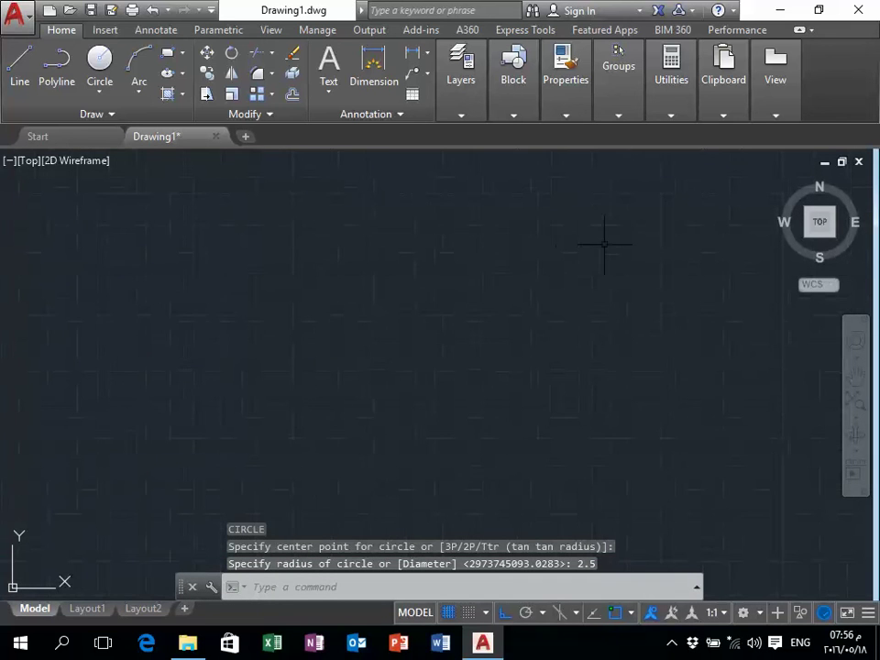
scroll(638, 172, up, 3)
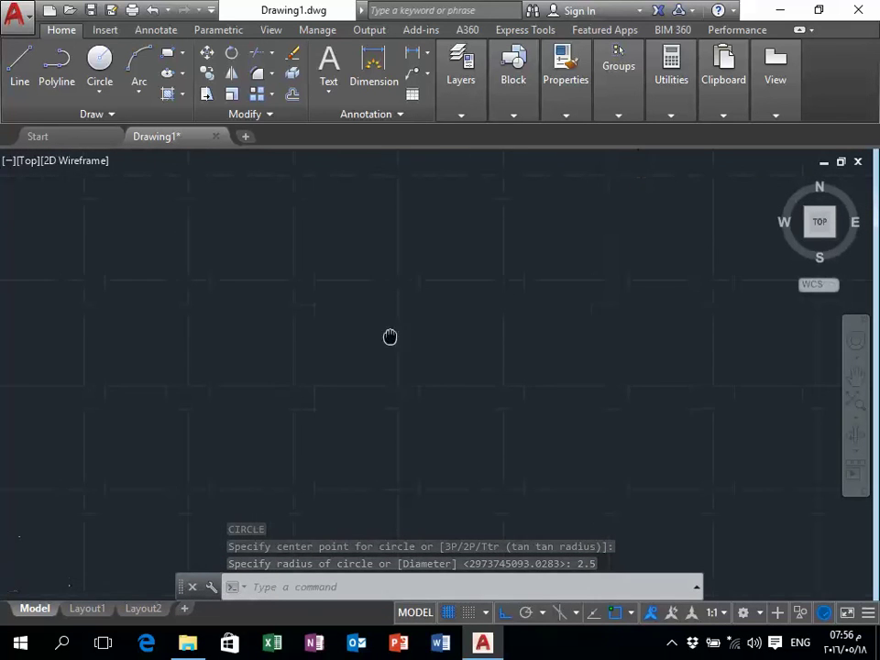
scroll(507, 346, down, 3)
click(535, 408)
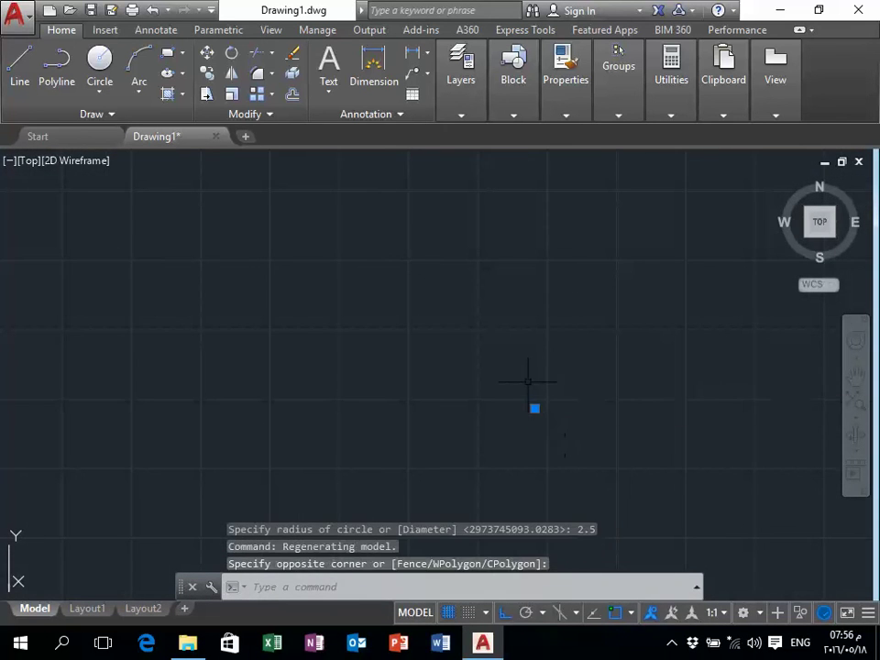
- Move the new 2.5 circle leftward toward the bracket
click(530, 426)
text(m)
key(Return)
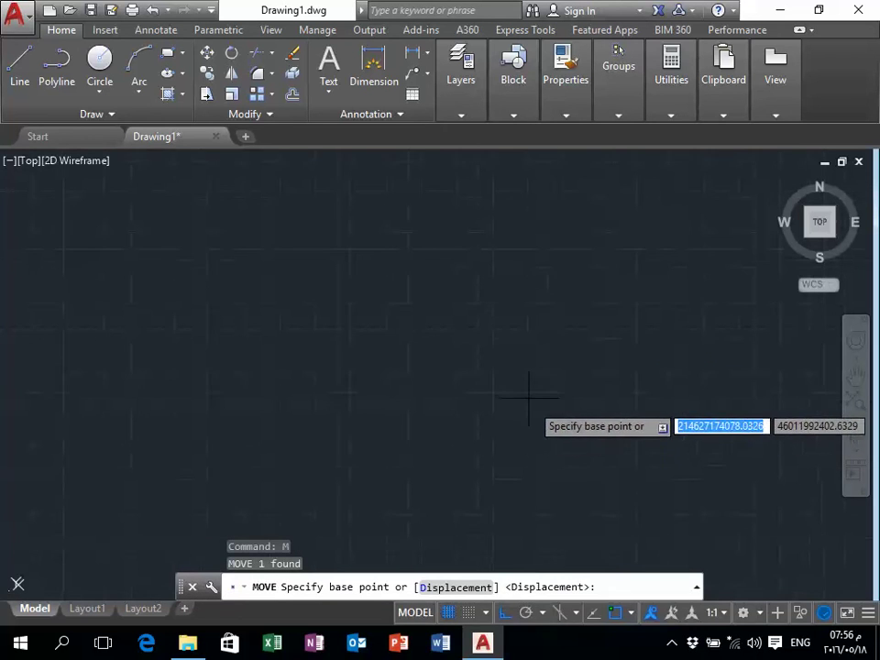
scroll(495, 386, up, 2)
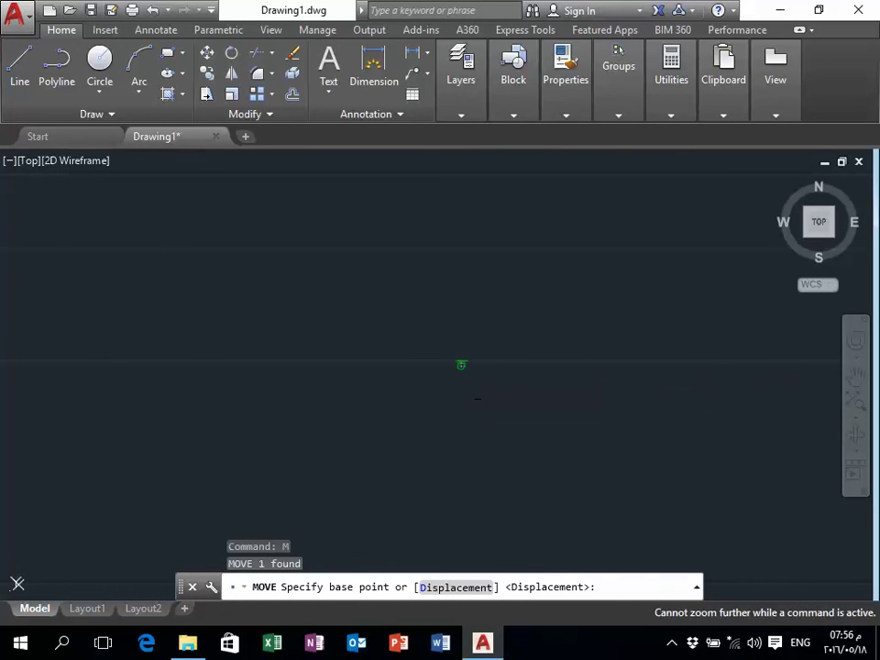
click(461, 366)
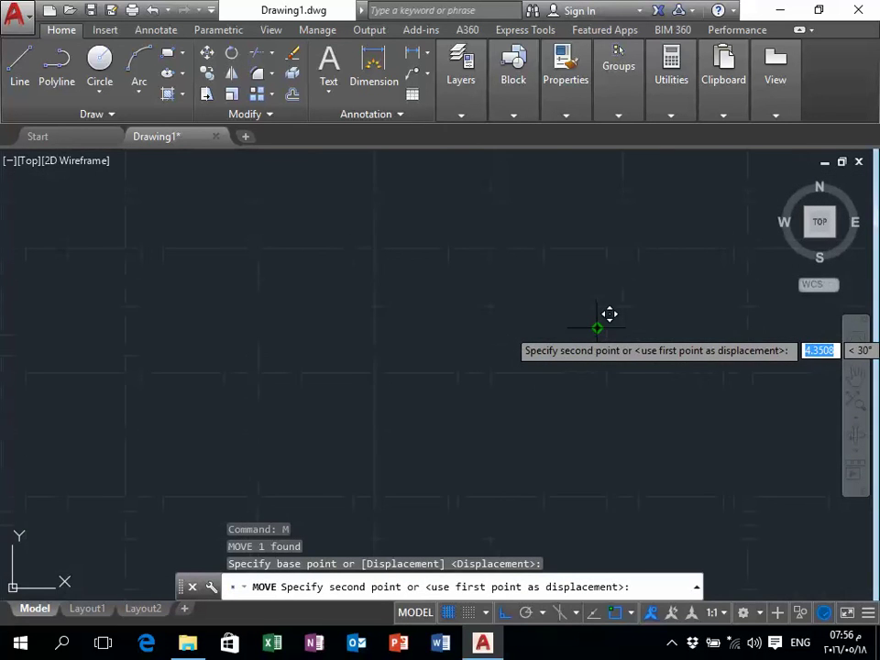
scroll(610, 316, up, 1)
scroll(609, 317, down, 5)
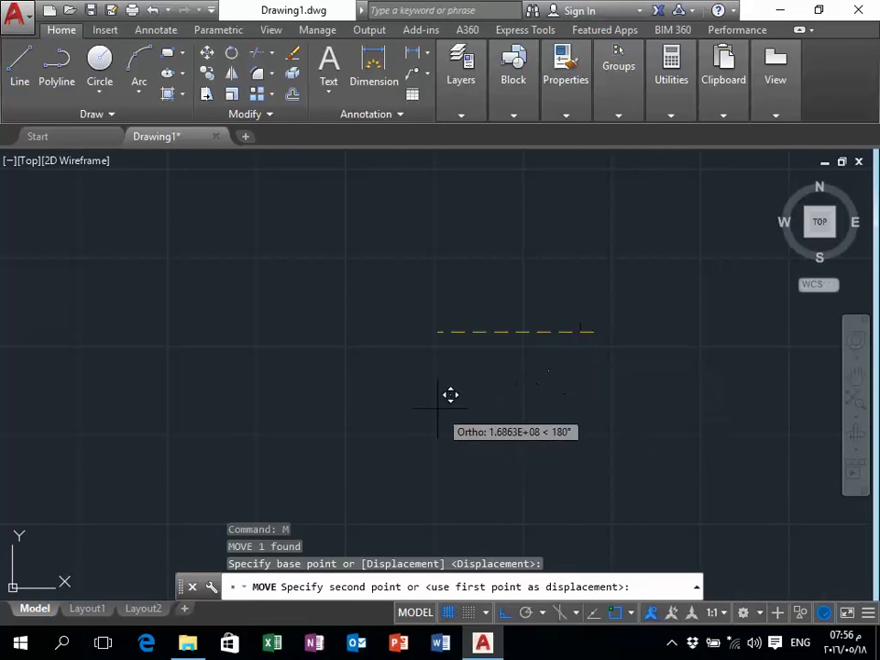
click(163, 346)
scroll(316, 358, down, 2)
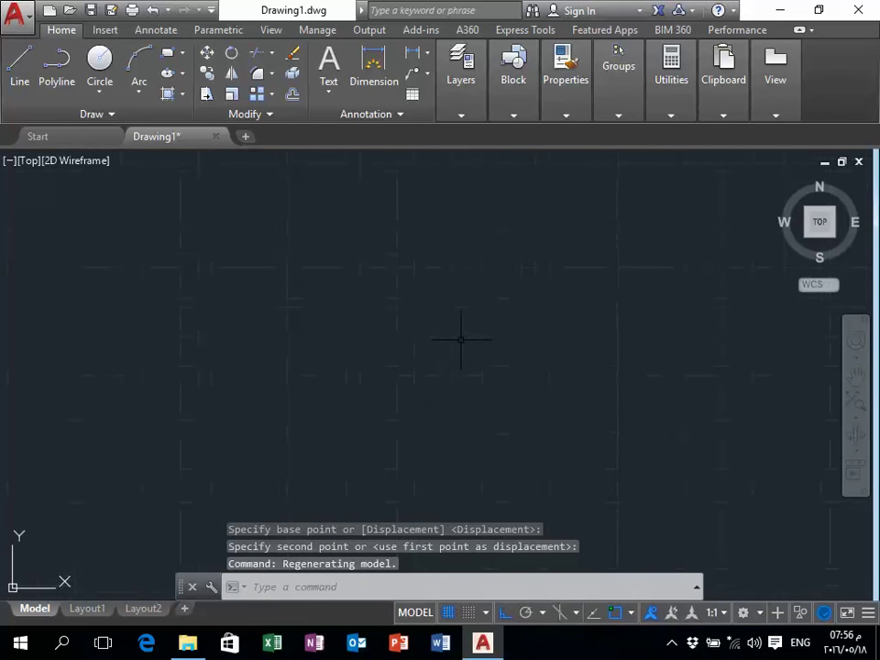
scroll(461, 338, down, 2)
scroll(473, 356, down, 2)
- Move the circle up above the bracket's upper-right eye
click(411, 329)
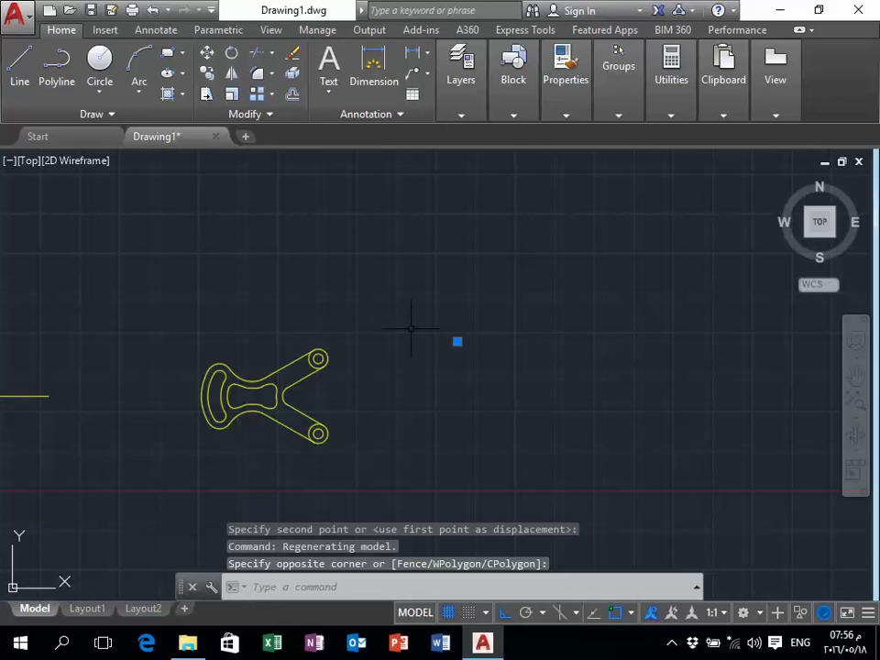
text(M)
key(Return)
click(456, 341)
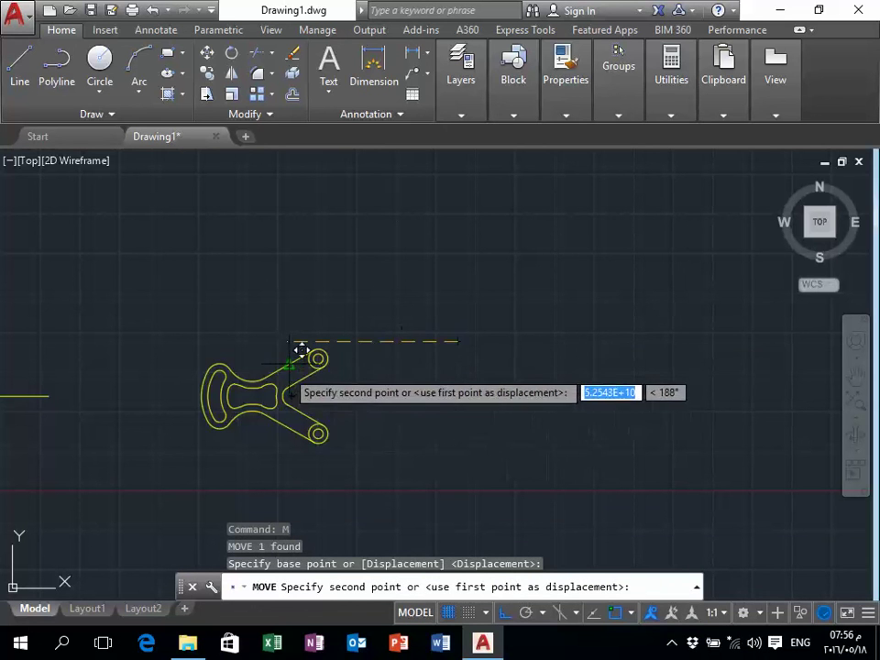
scroll(300, 353, up, 5)
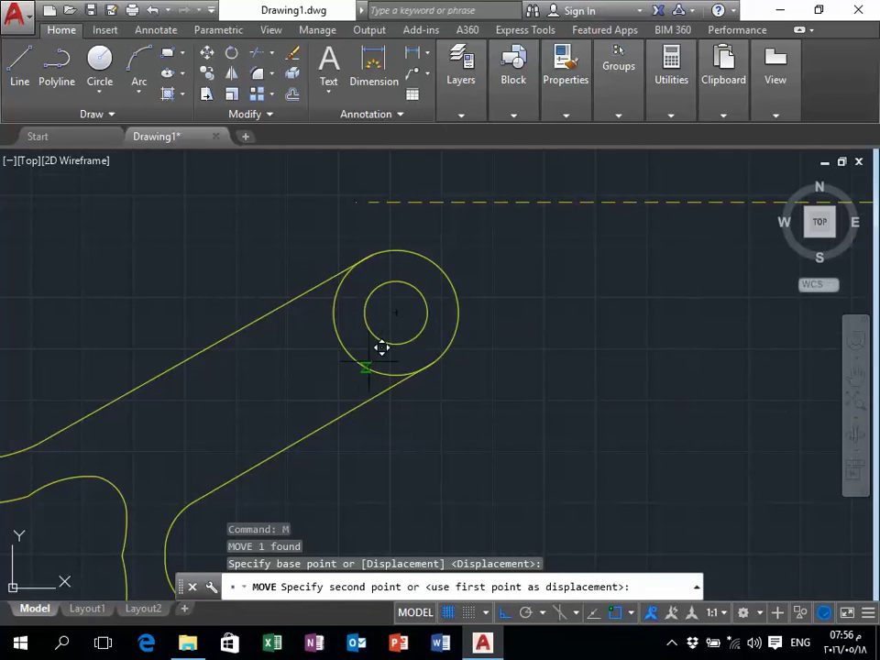
click(394, 216)
scroll(394, 215, up, 2)
- Move the circle down to a new position on the bracket
click(393, 200)
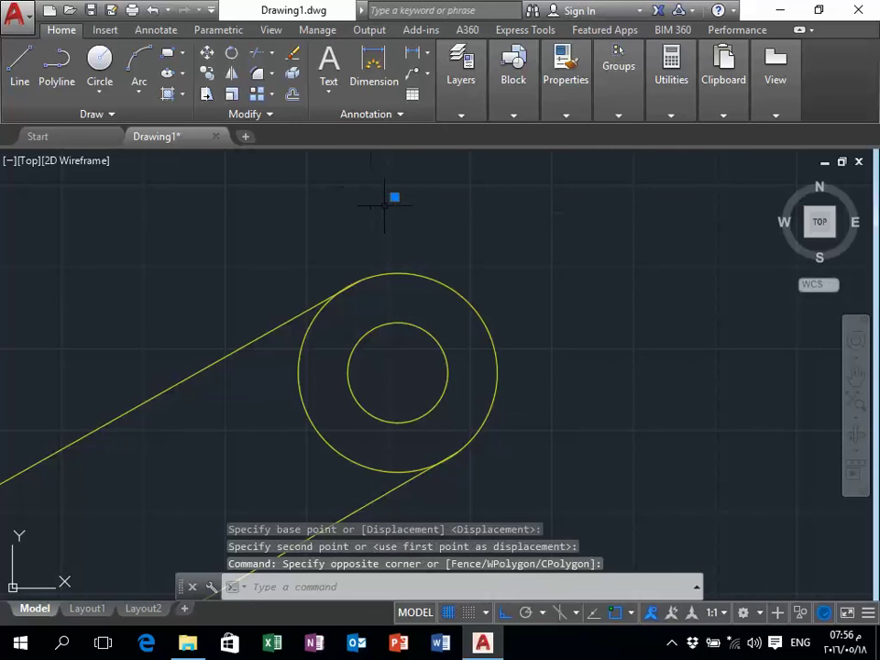
text(M)
key(Return)
click(394, 198)
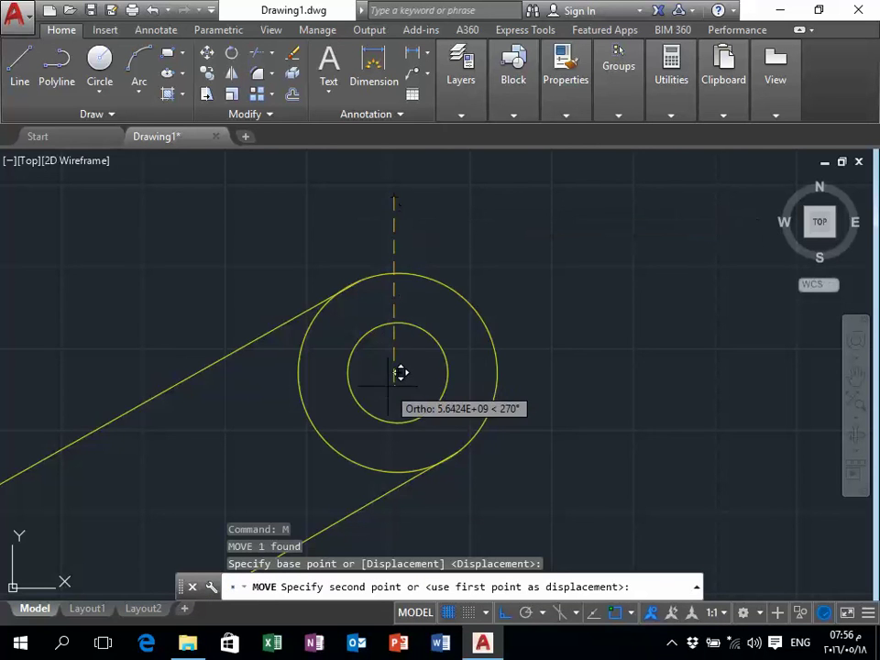
scroll(408, 360, up, 5)
scroll(394, 363, up, 2)
click(367, 374)
scroll(403, 392, up, 3)
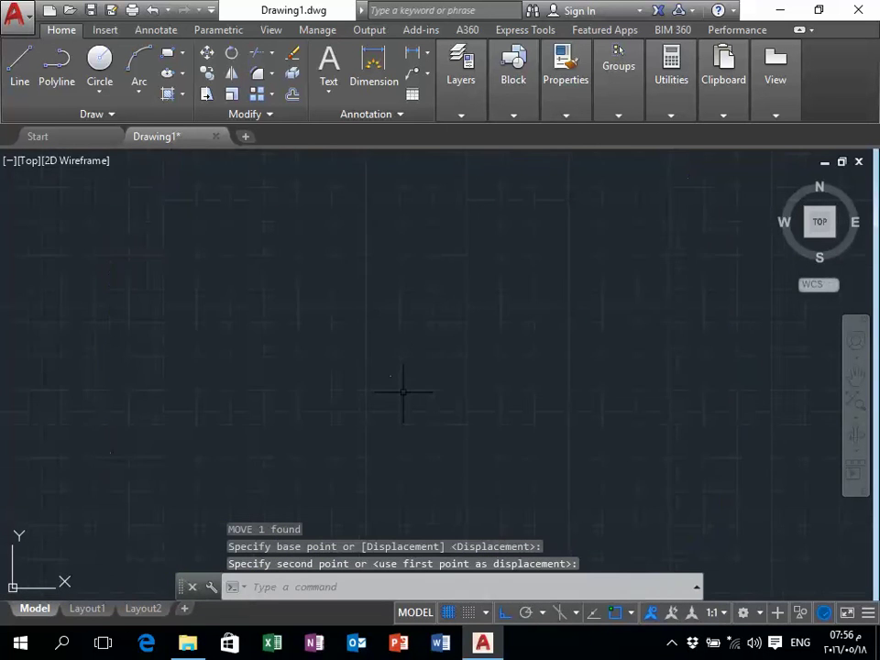
scroll(403, 384, down, 3)
- With Ortho on, nudge the circle into the round end boss as a concentric hole
click(354, 350)
scroll(376, 362, up, 3)
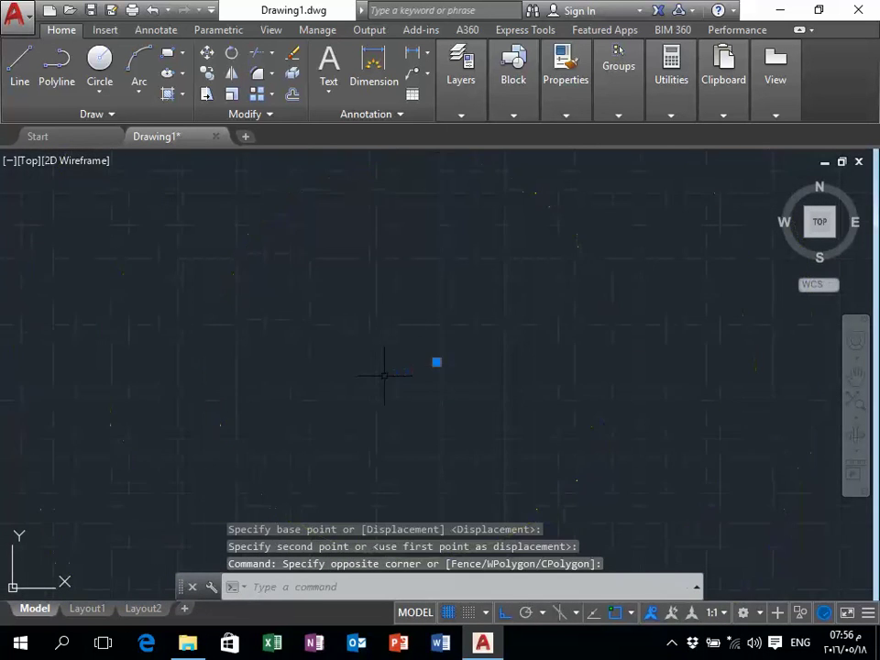
scroll(417, 365, down, 2)
text(M)
key(Return)
scroll(428, 359, up, 3)
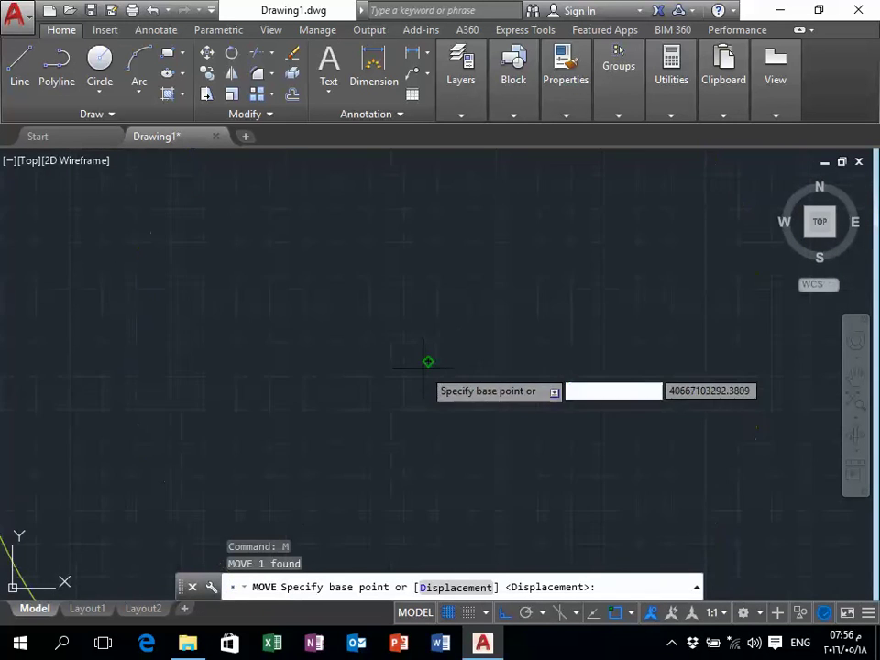
scroll(422, 330, down, 2)
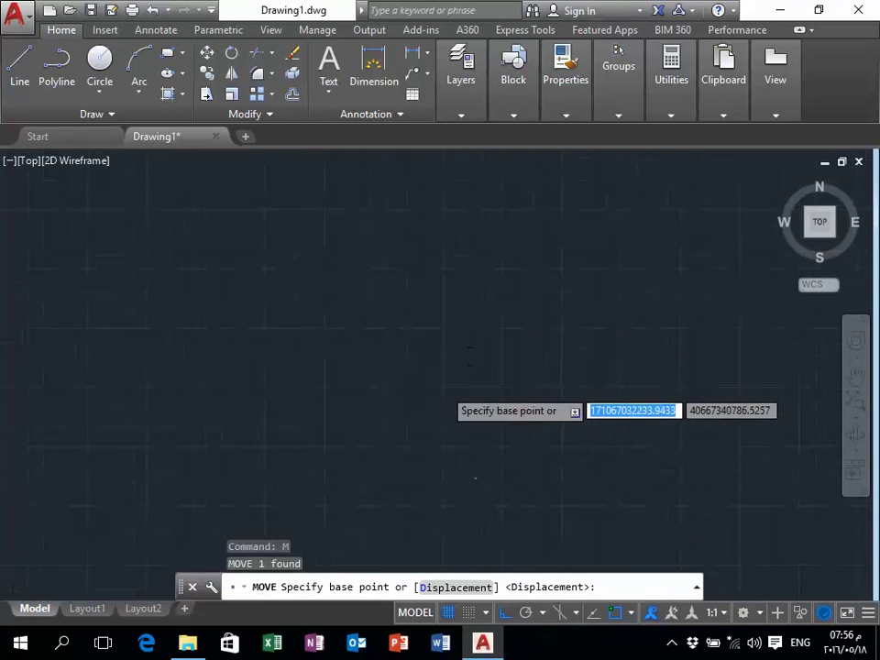
scroll(385, 348, down, 2)
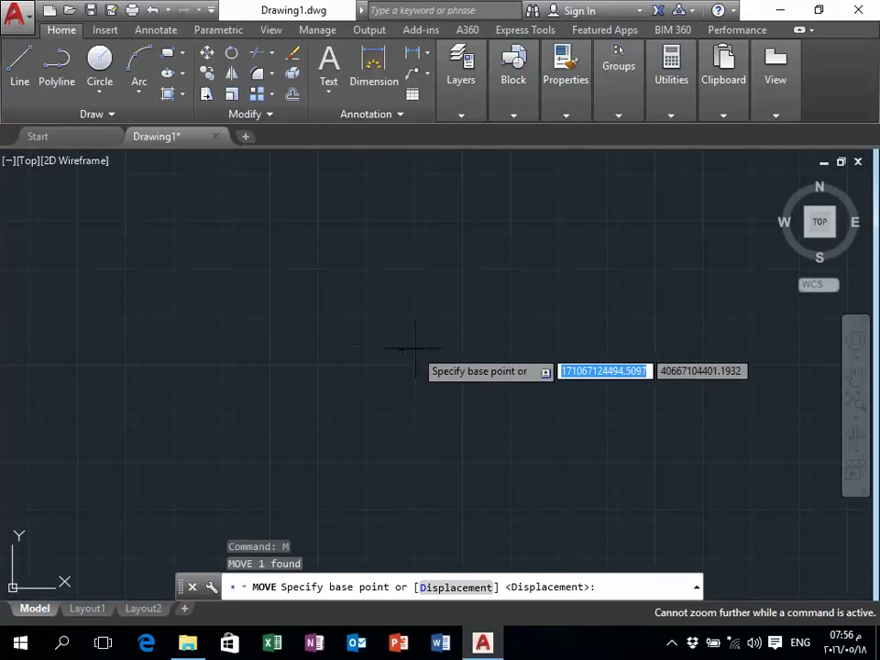
click(401, 353)
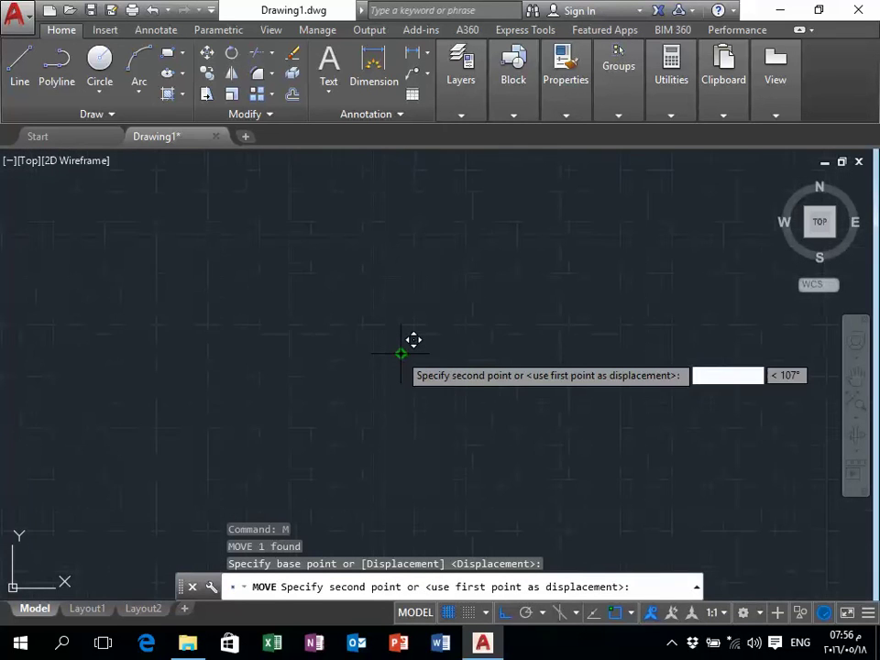
key(F8)
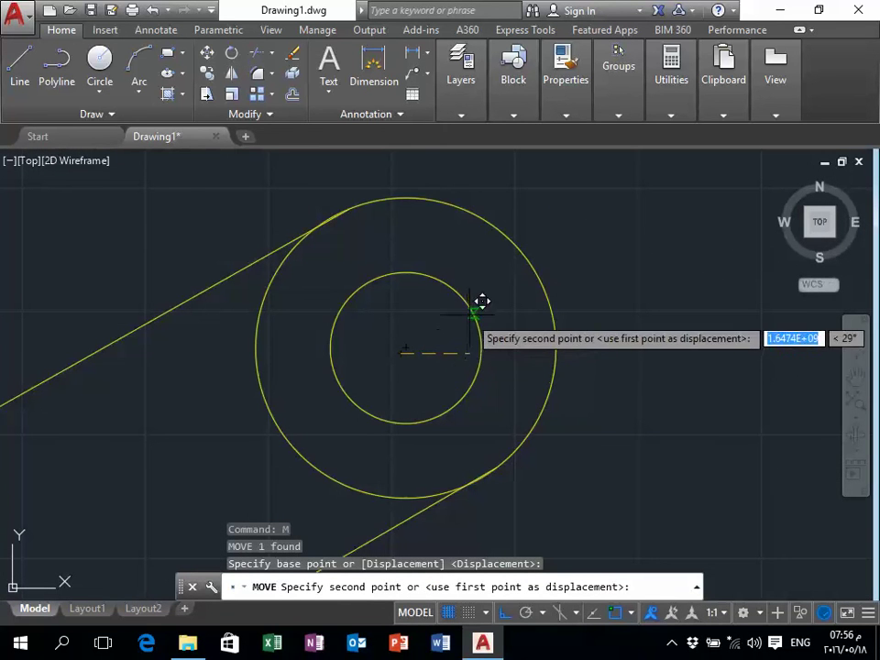
click(405, 350)
scroll(466, 348, down, 2)
scroll(466, 349, down, 2)
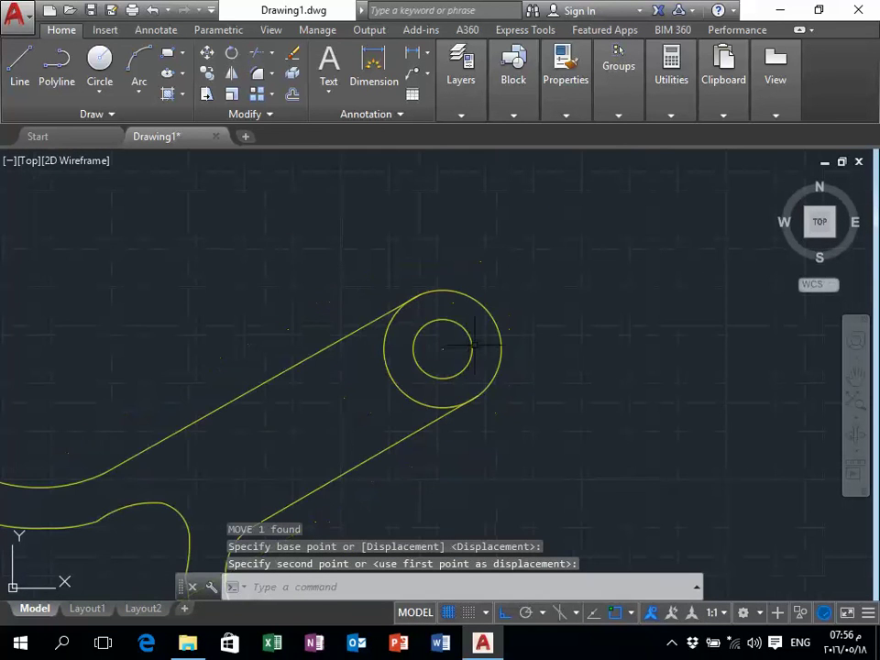
scroll(477, 355, down, 8)
- Window-select the complete traced bracket and zoom around to inspect it
click(588, 371)
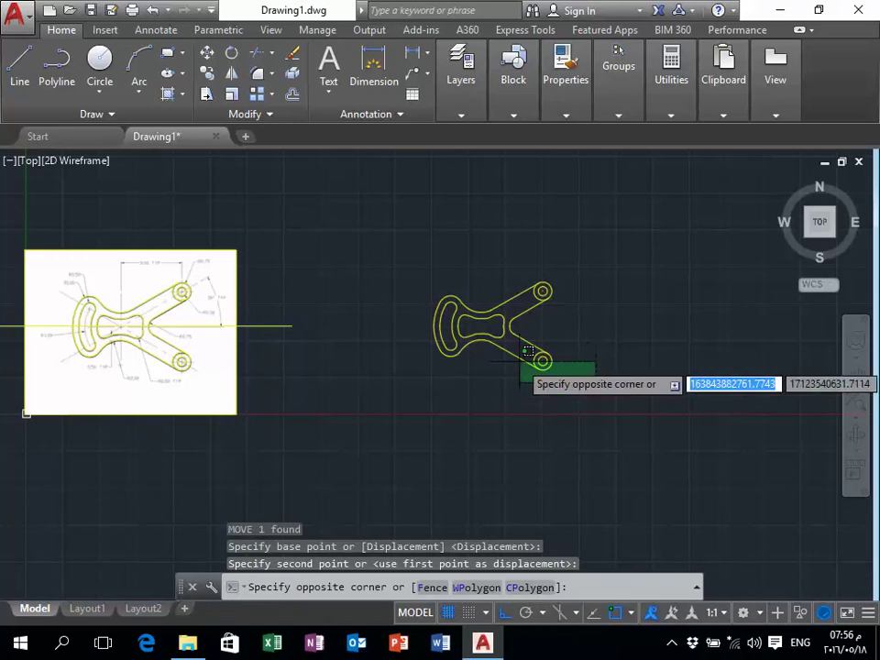
key(Escape)
click(405, 381)
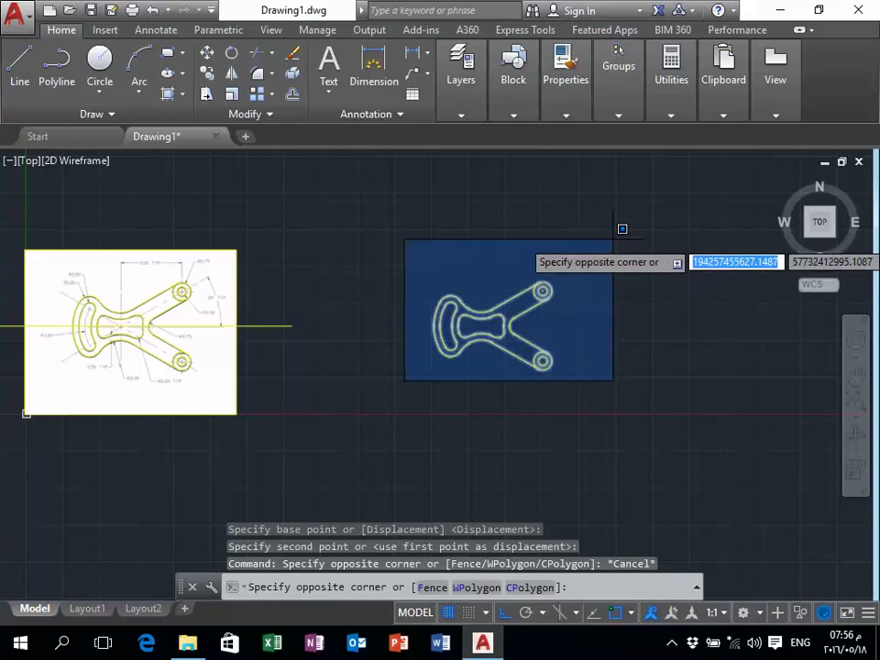
click(615, 238)
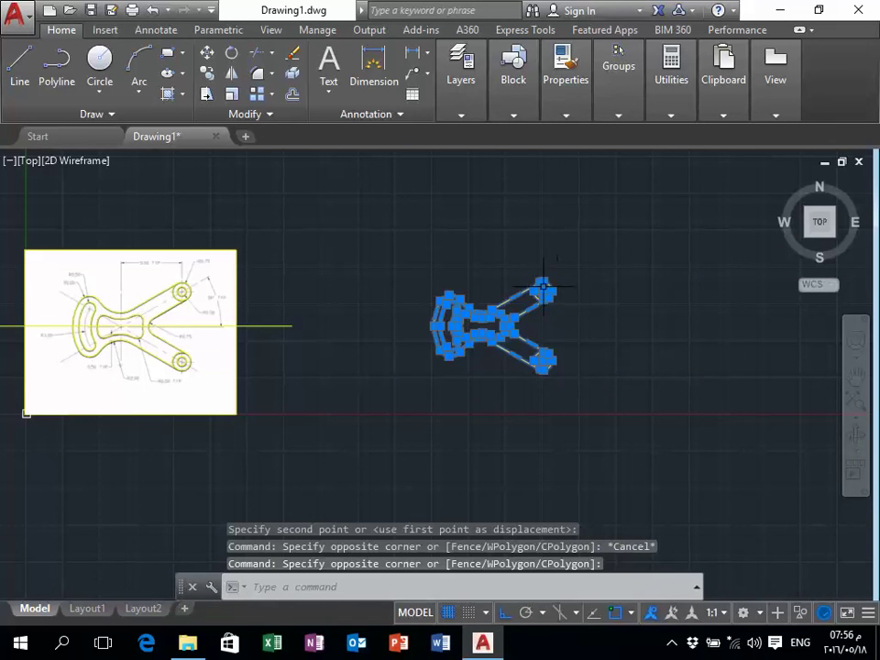
scroll(545, 288, up, 5)
scroll(545, 287, up, 7)
scroll(545, 288, up, 3)
scroll(501, 346, down, 2)
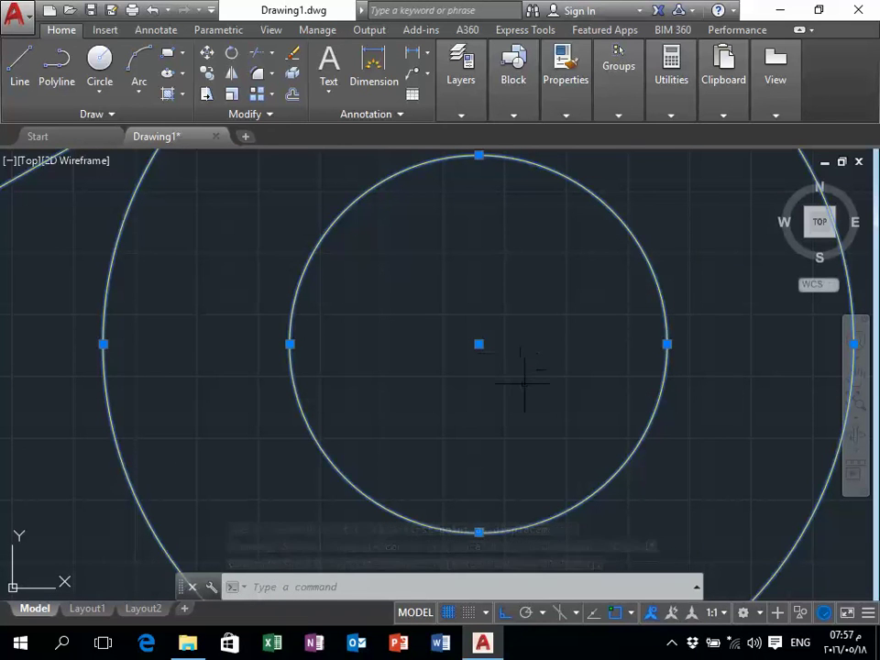
scroll(506, 355, down, 3)
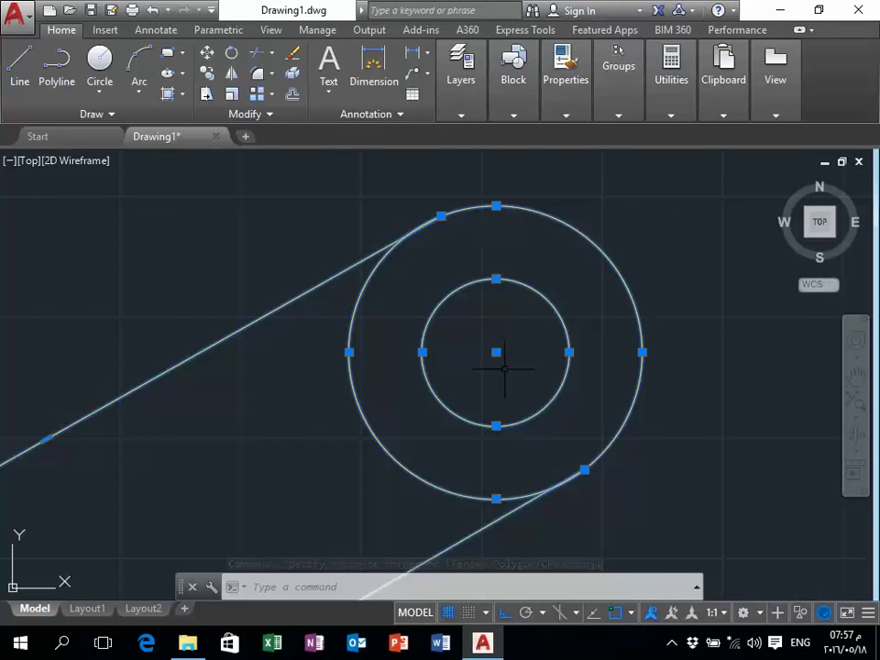
scroll(594, 284, down, 2)
scroll(594, 284, down, 1)
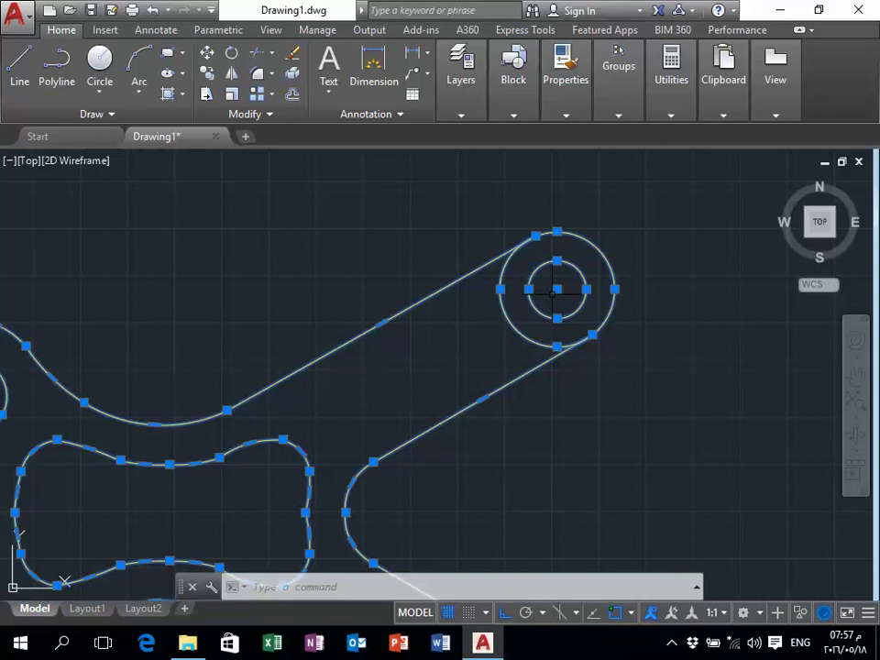
scroll(557, 291, down, 2)
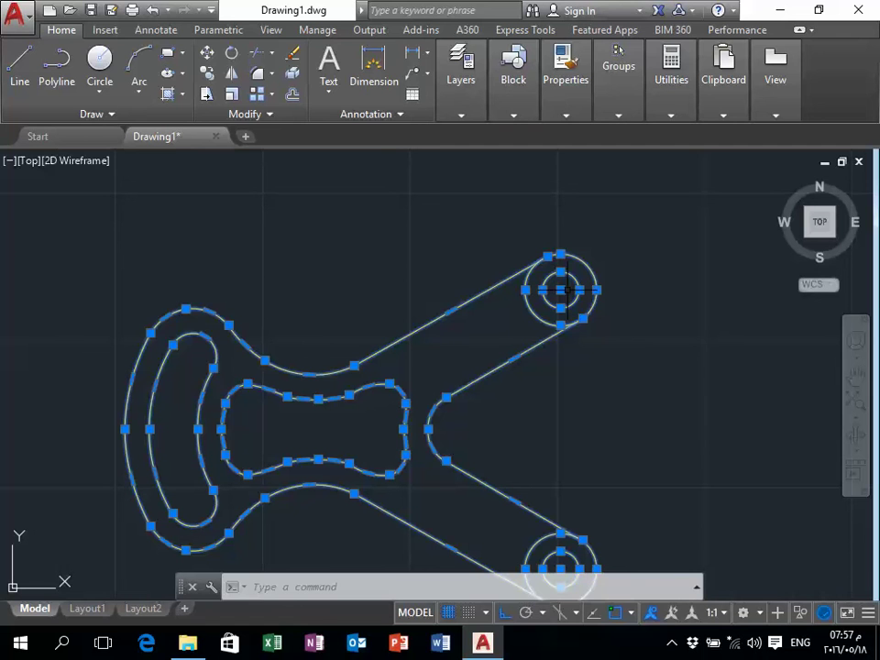
scroll(561, 292, down, 3)
- Clear the selection and start CUTCLIP with Ctrl+X
click(553, 282)
key(Escape)
scroll(567, 330, down, 1)
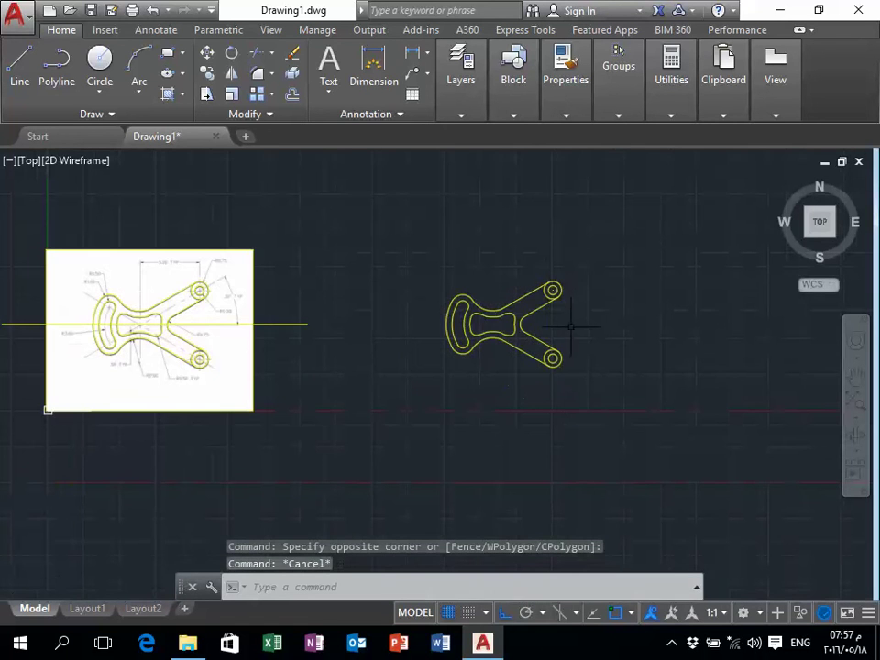
scroll(568, 330, up, 1)
key(ctrl+x)
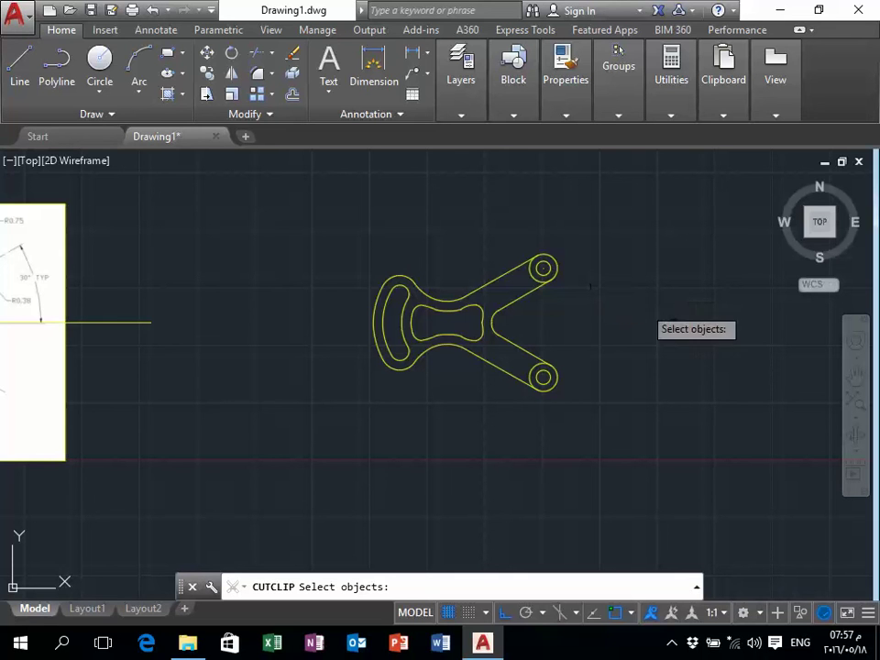
- Cancel the cut, crossing-select the bracket and reference image, and delete both
key(Escape)
click(611, 421)
scroll(335, 220, down, 3)
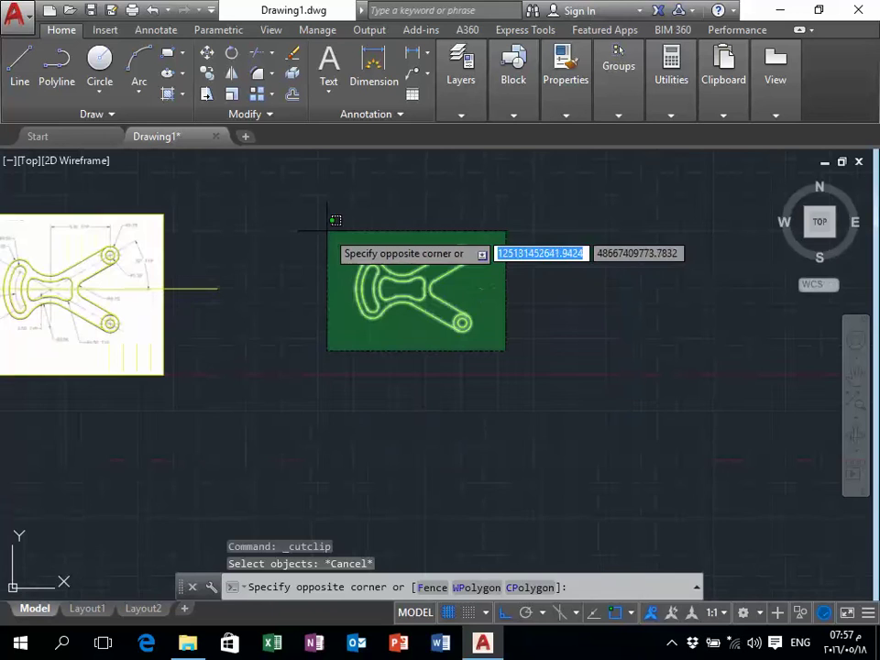
scroll(367, 220, down, 2)
scroll(275, 210, down, 2)
click(186, 200)
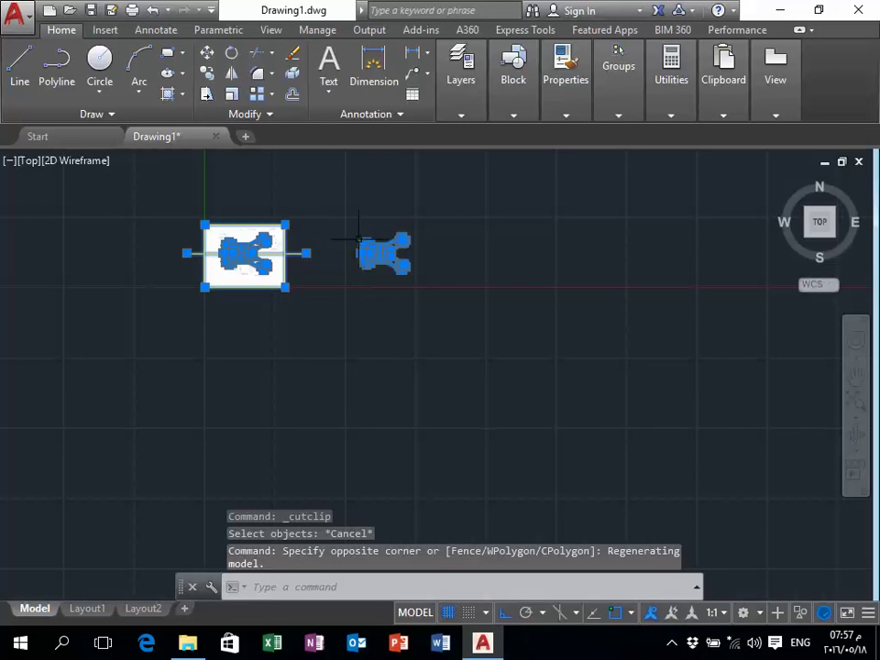
key(Delete)
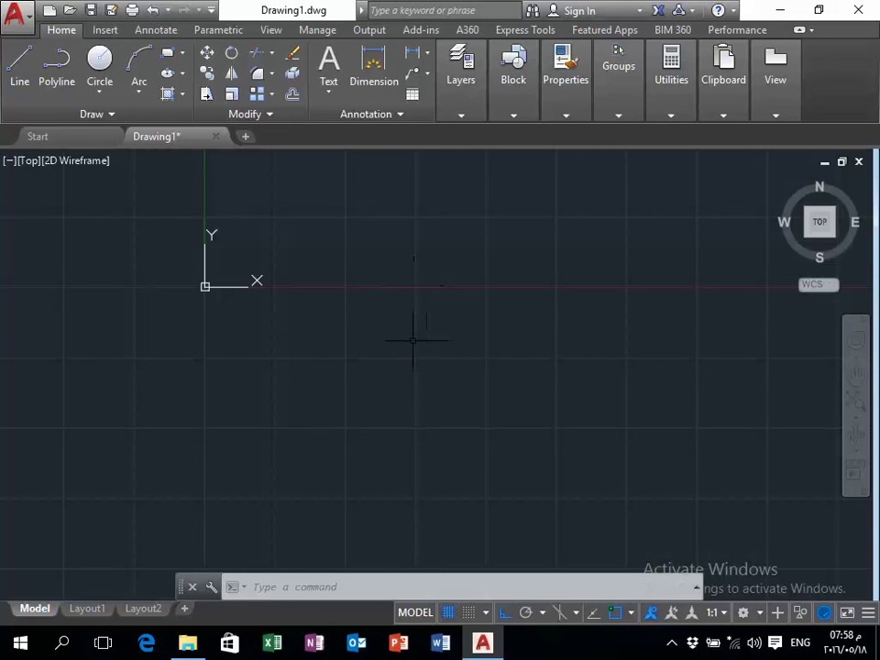
middle_drag(415, 341, 403, 387)
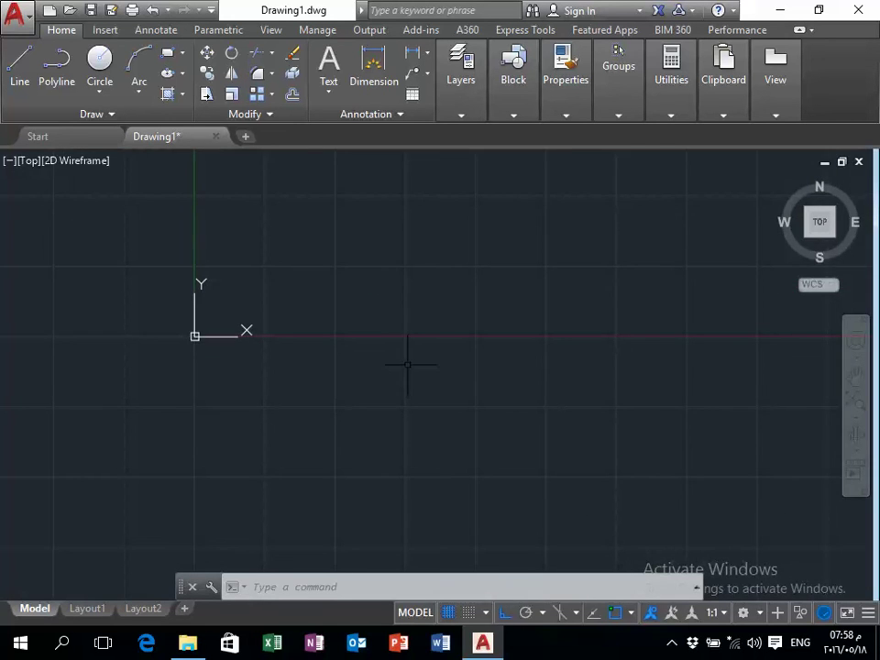